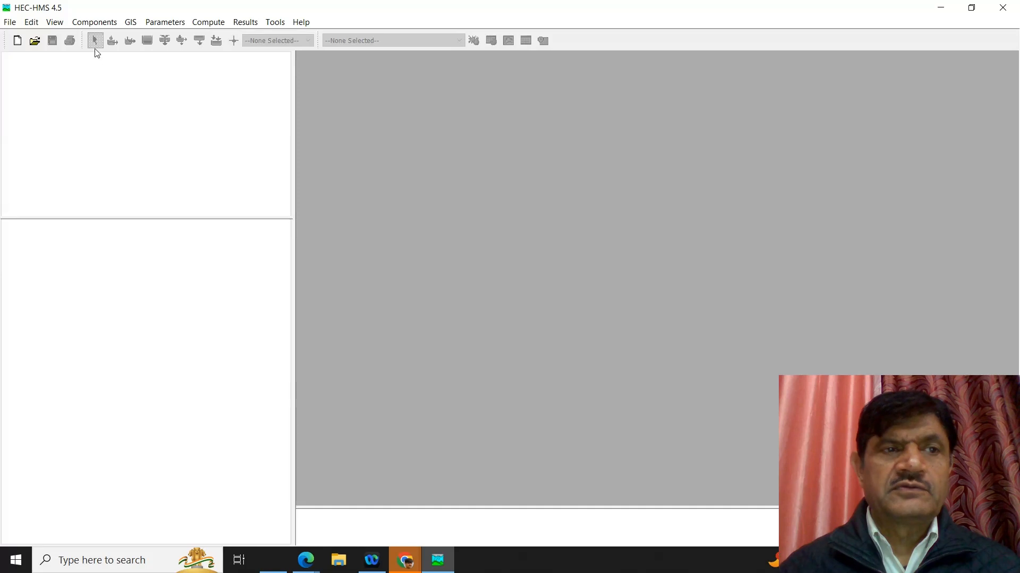
- Create a new metric project named RR_HECHMS_Watershed in the Documents folder
{"action": "left_click", "coordinate": [9, 21]}
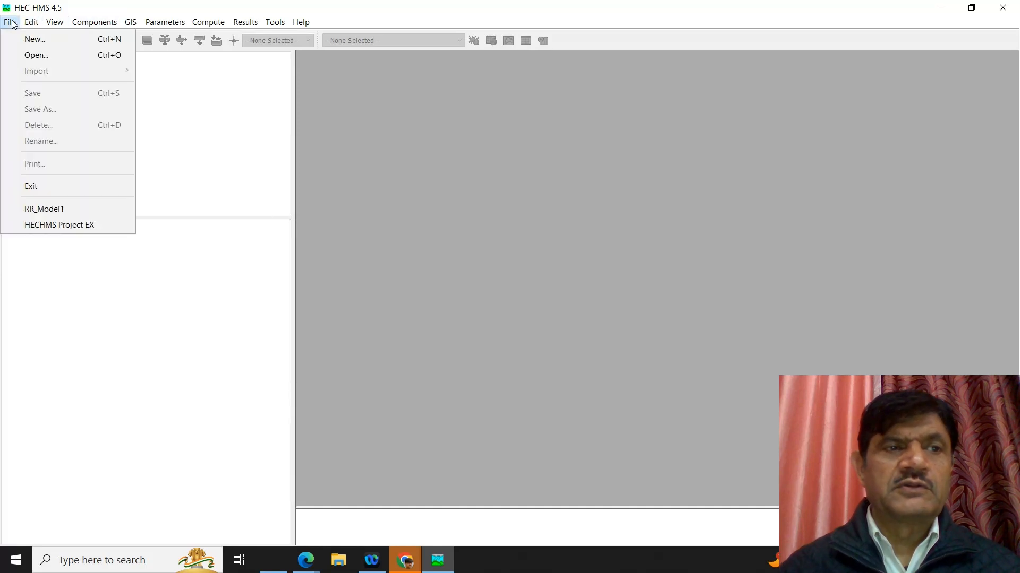
{"action": "left_click", "coordinate": [33, 43]}
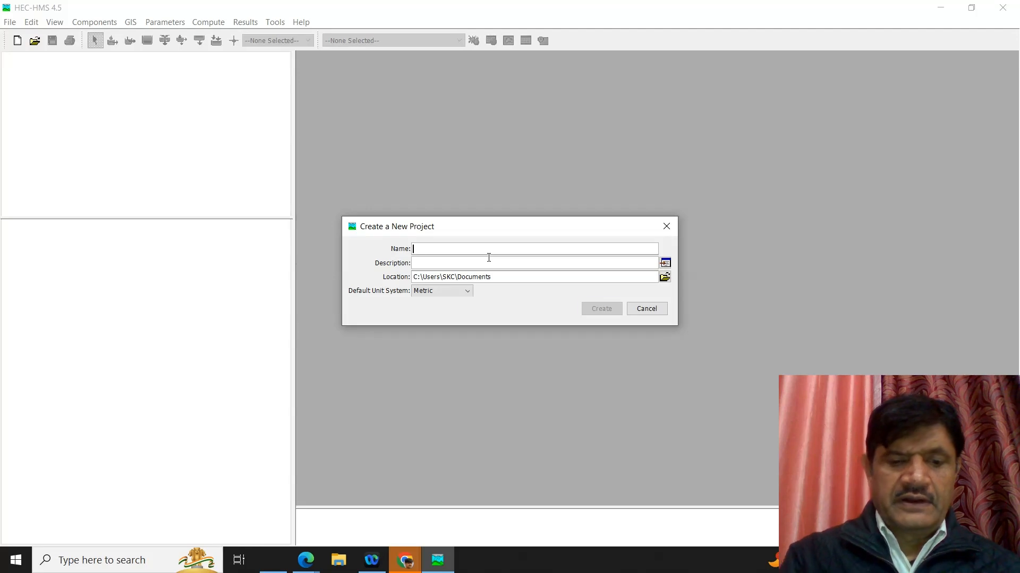
{"action": "type", "text": "RR_HE"}
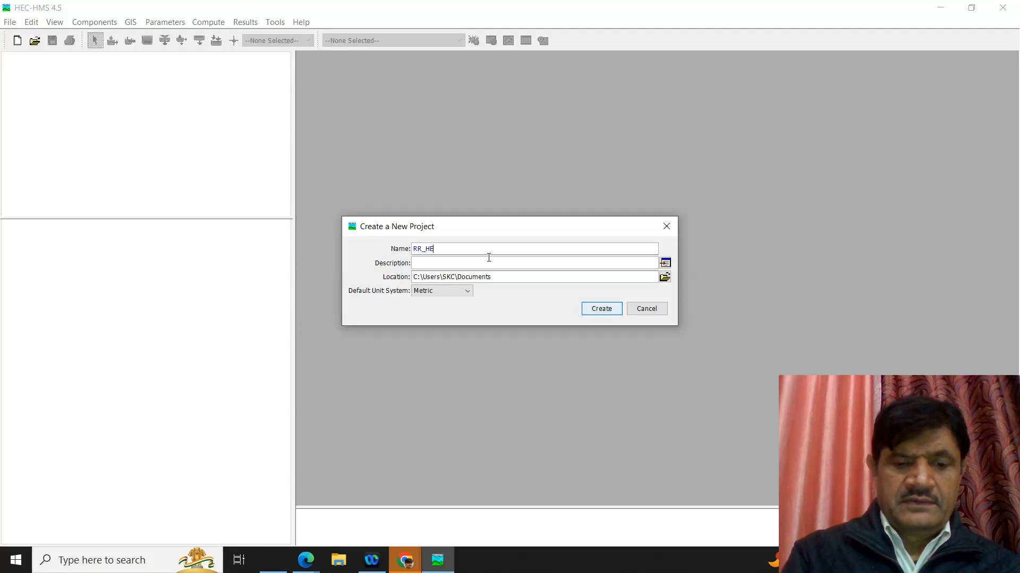
{"action": "type", "text": "CHMS"}
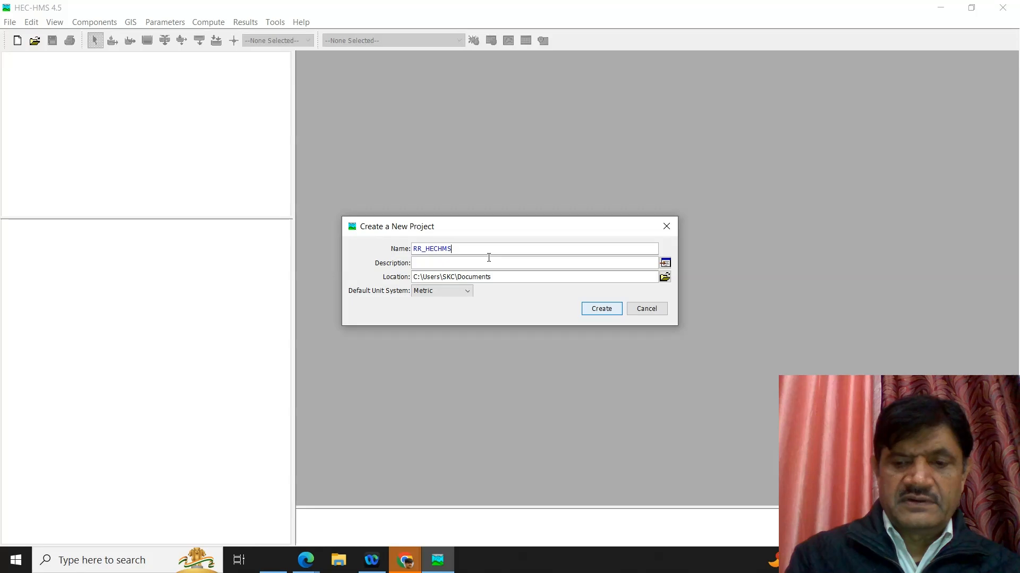
{"action": "type", "text": "_Water"}
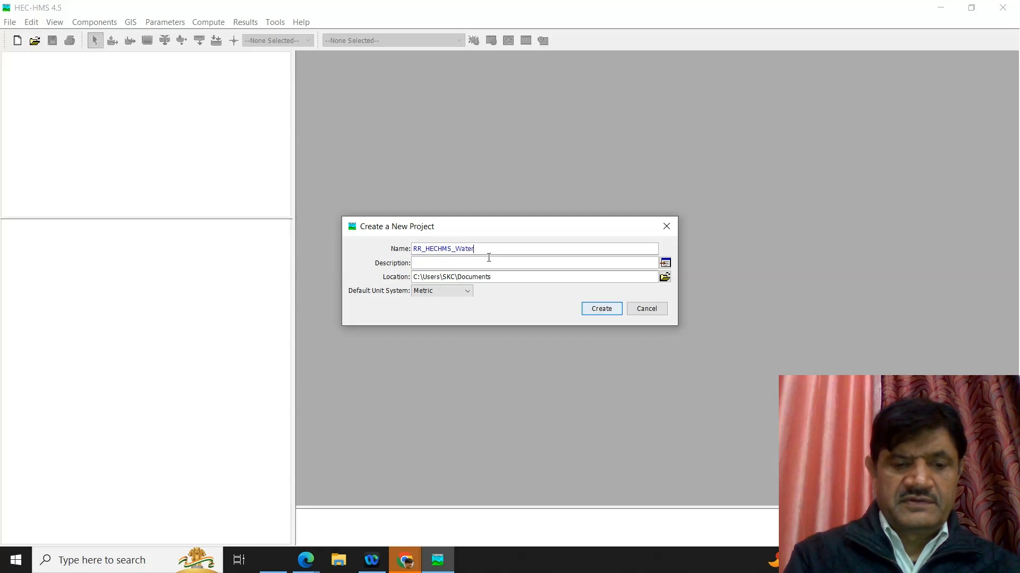
{"action": "type", "text": "shed"}
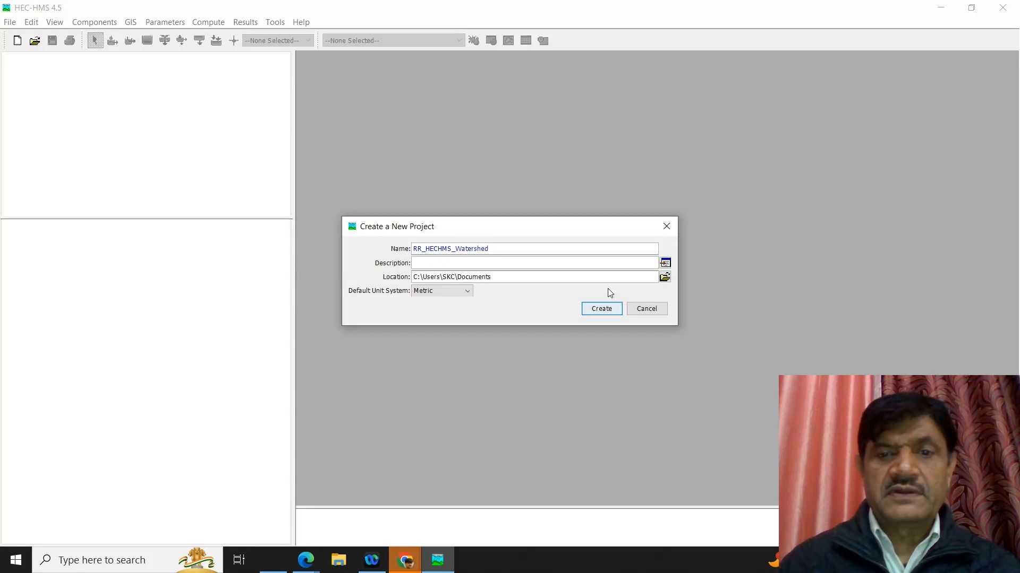
{"action": "left_click", "coordinate": [611, 308]}
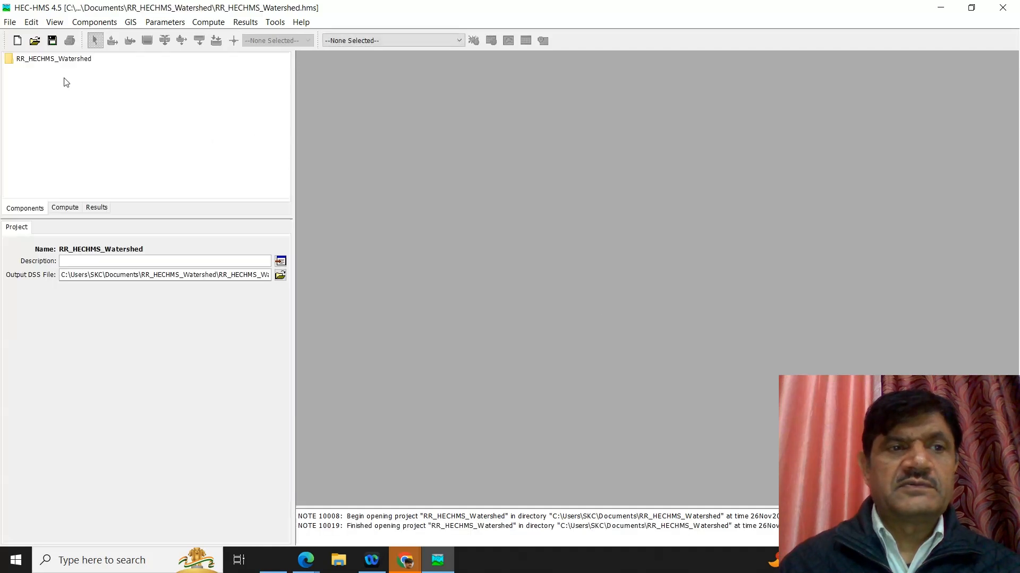
- Create terrain data Terrain 1 from the raster dem (1).tif in the 1_DEM folder, keeping metric vertical units, and expand the Terrain Data folder
{"action": "left_click", "coordinate": [94, 22]}
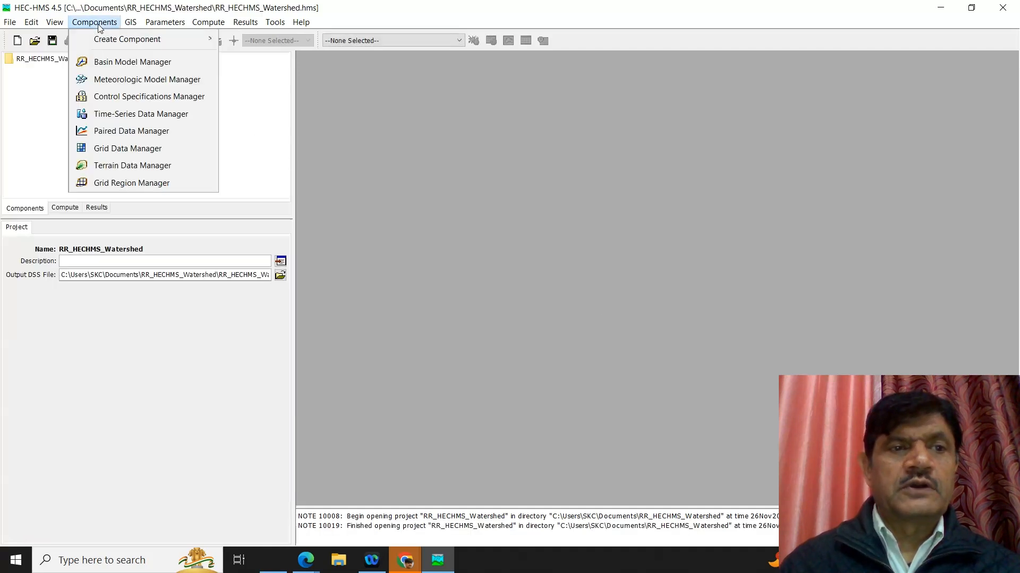
{"action": "left_click", "coordinate": [176, 166]}
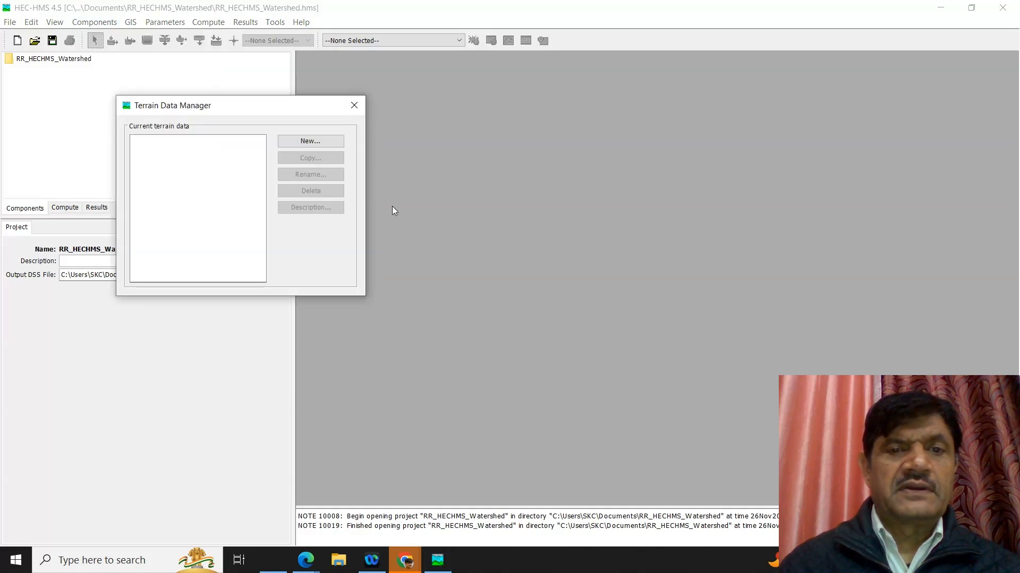
{"action": "left_click", "coordinate": [320, 143]}
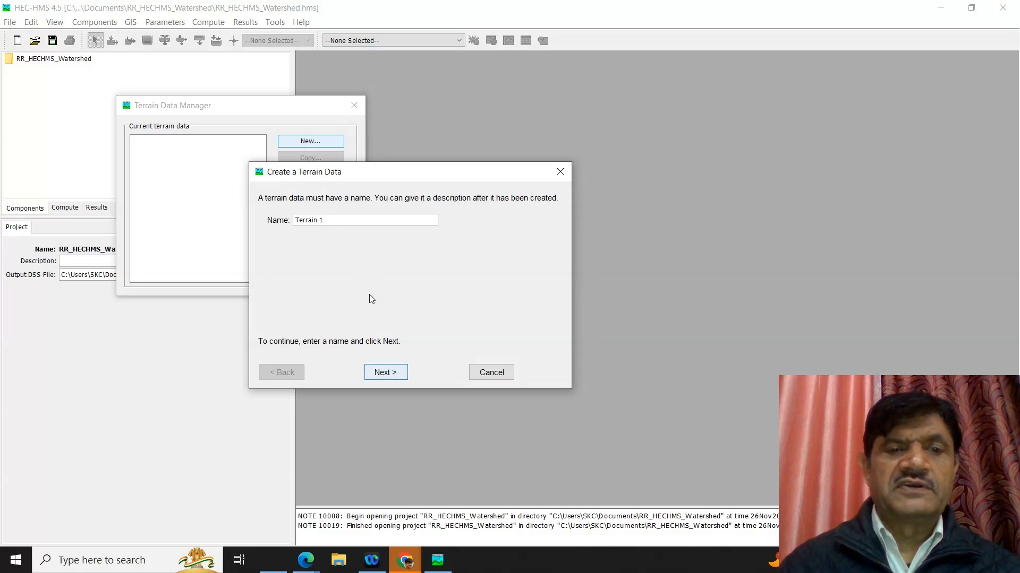
{"action": "left_click", "coordinate": [403, 375]}
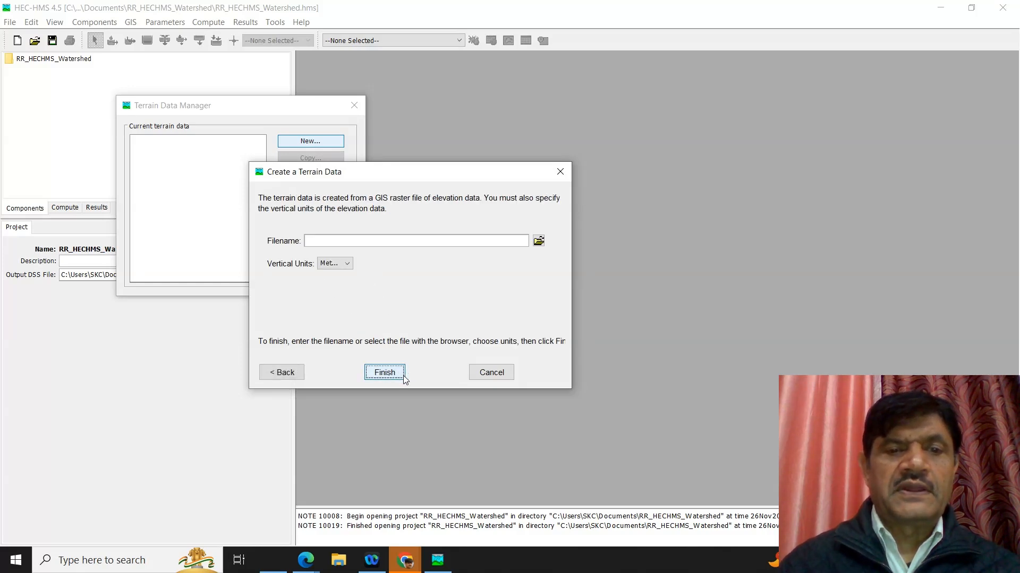
{"action": "left_click", "coordinate": [538, 241]}
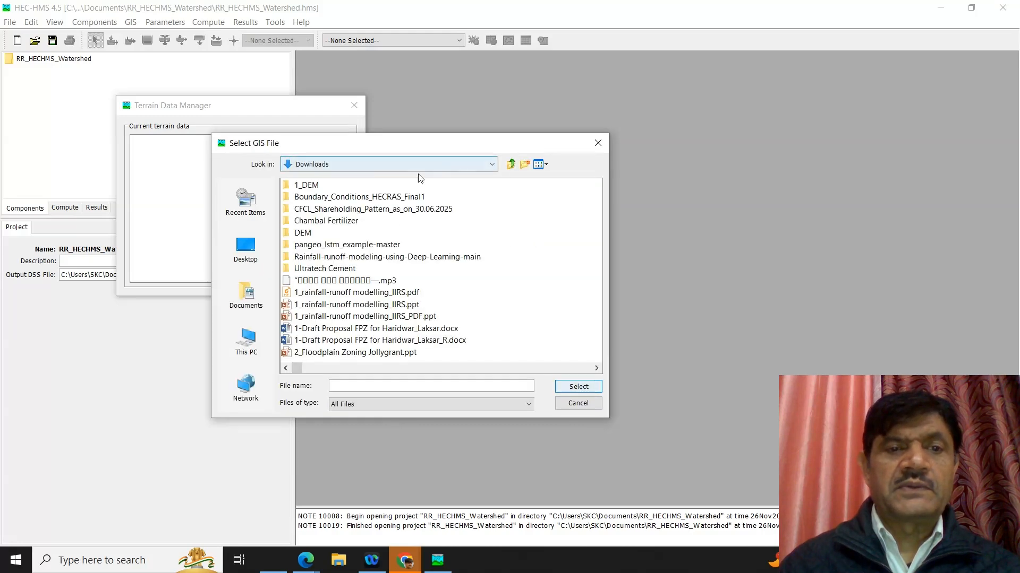
{"action": "double_click", "coordinate": [317, 187]}
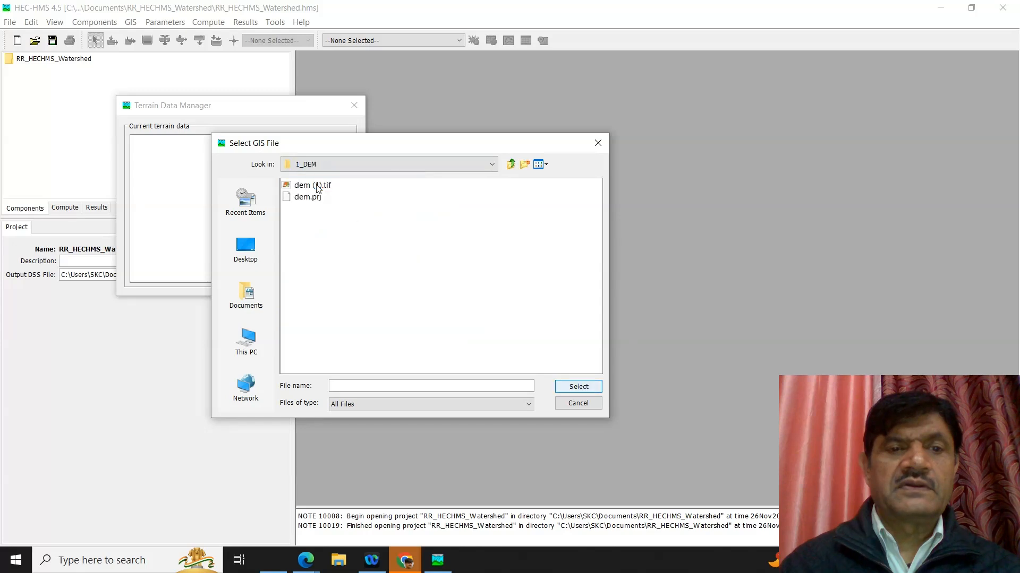
{"action": "left_click", "coordinate": [313, 186]}
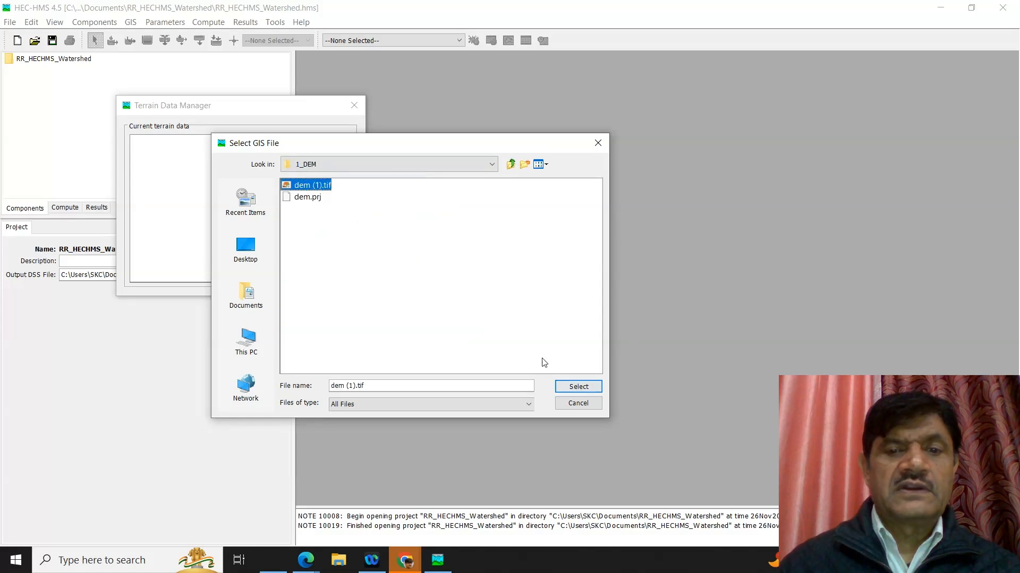
{"action": "left_click", "coordinate": [579, 387]}
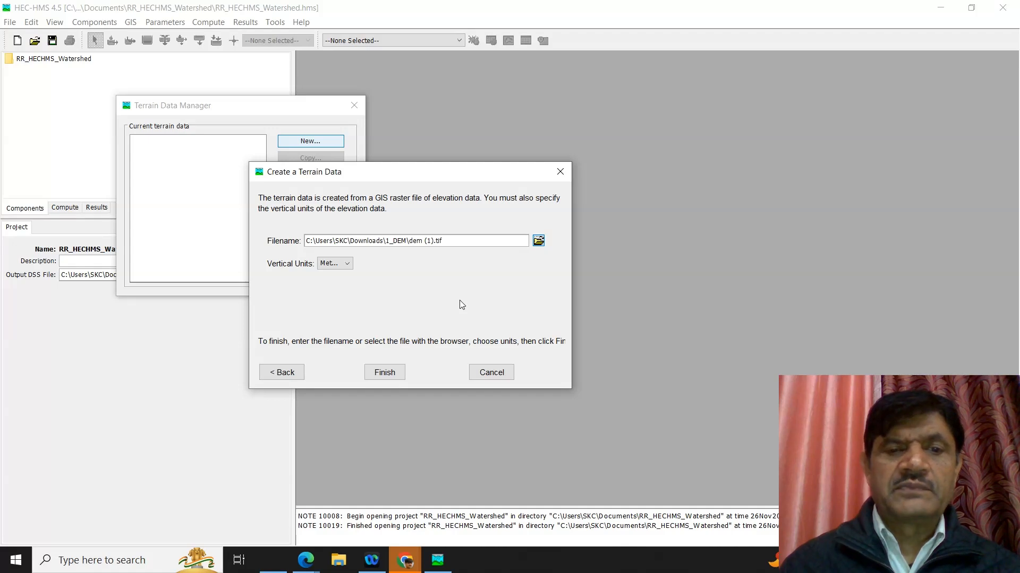
{"action": "left_click", "coordinate": [390, 378]}
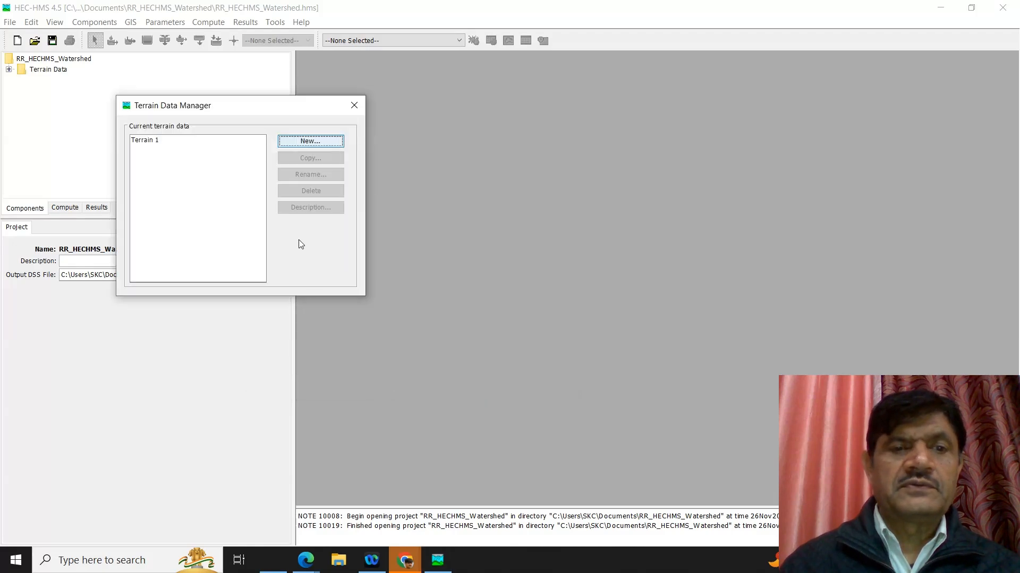
{"action": "left_click", "coordinate": [355, 105]}
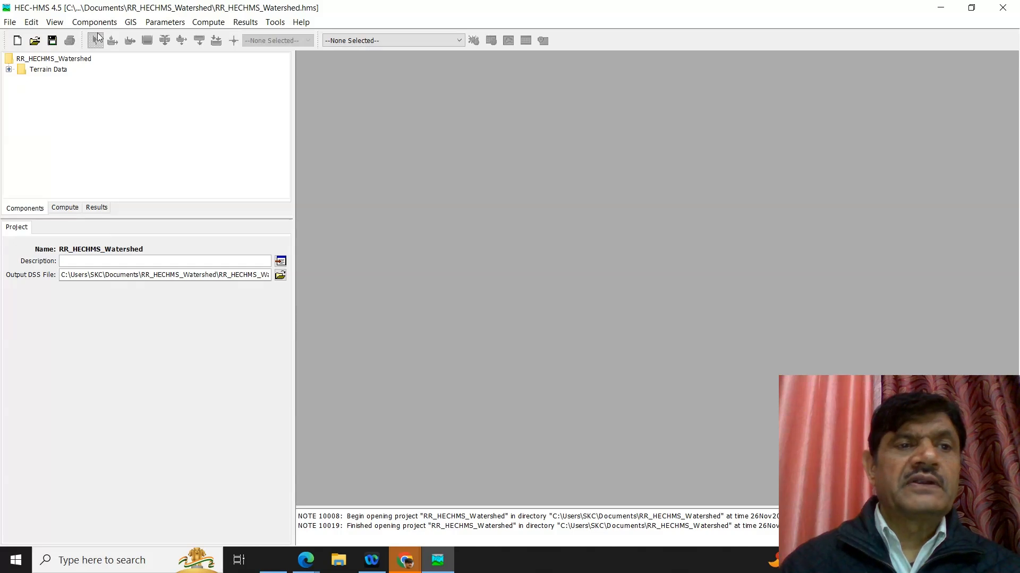
{"action": "left_click", "coordinate": [10, 71]}
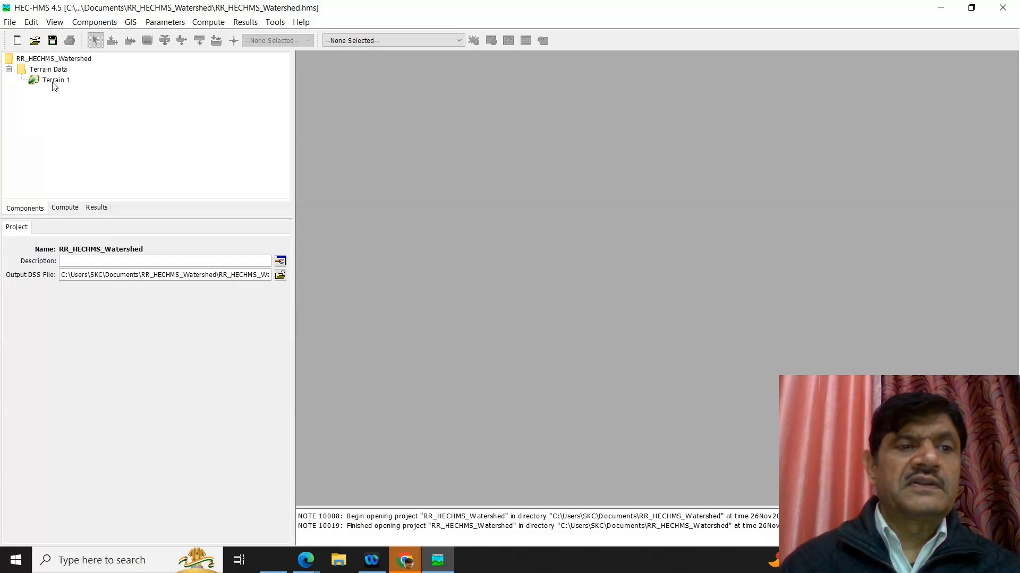
- Create a new basin model named Basin 1 and close the Basin Model Manager
{"action": "left_click", "coordinate": [95, 23]}
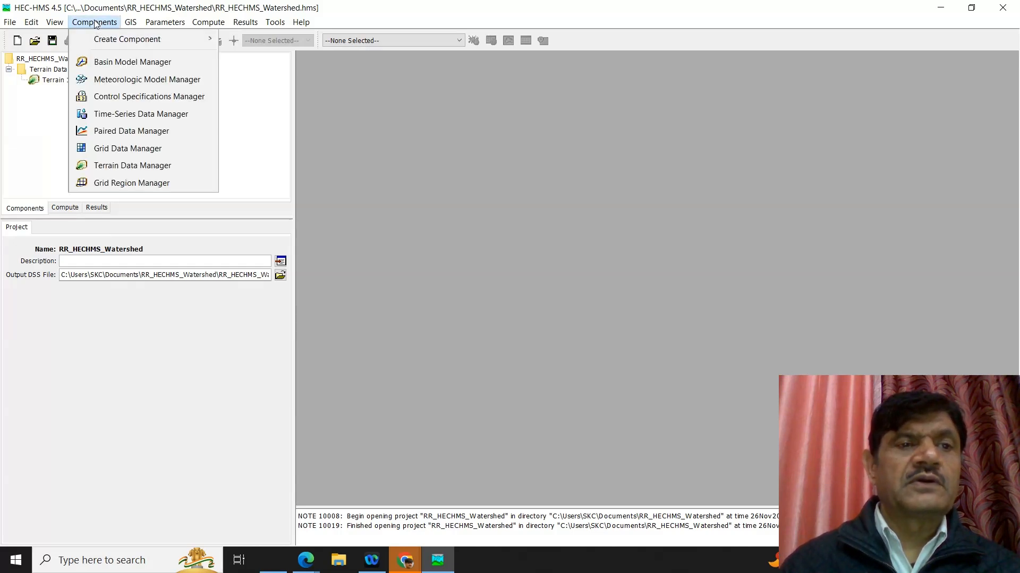
{"action": "left_click", "coordinate": [127, 63]}
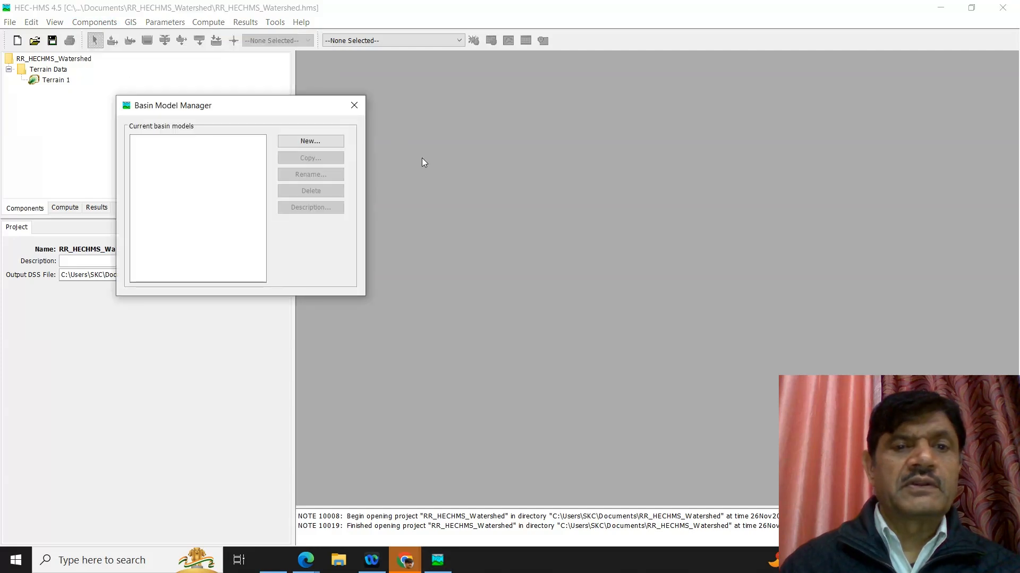
{"action": "left_click", "coordinate": [324, 144]}
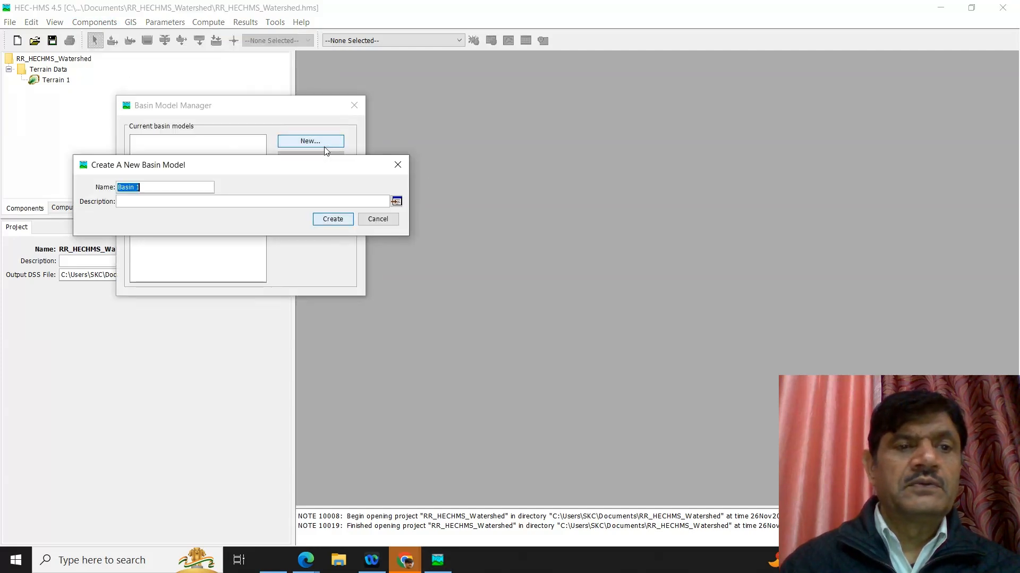
{"action": "left_click", "coordinate": [338, 223]}
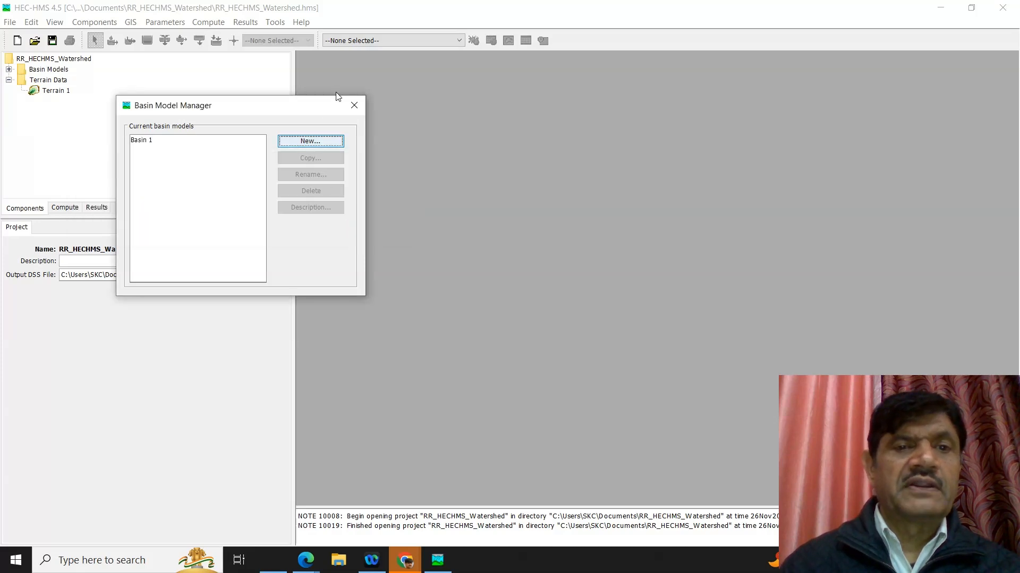
{"action": "left_click", "coordinate": [355, 108]}
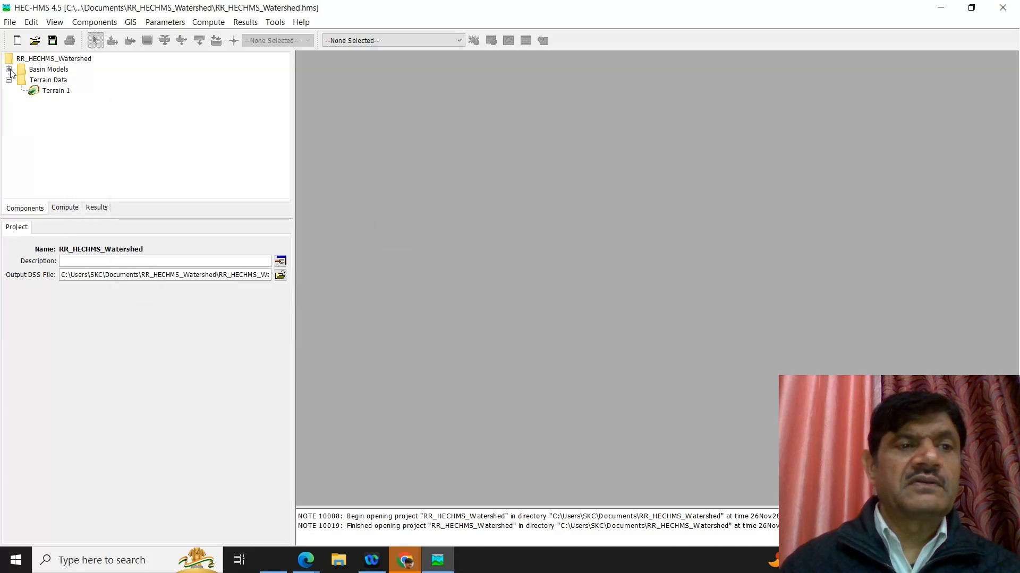
- Choose Terrain 1 as the terrain data of Basin 1 and define the basin's coordinate system from the dem.prj file
{"action": "left_click", "coordinate": [9, 70]}
{"action": "left_click", "coordinate": [52, 80]}
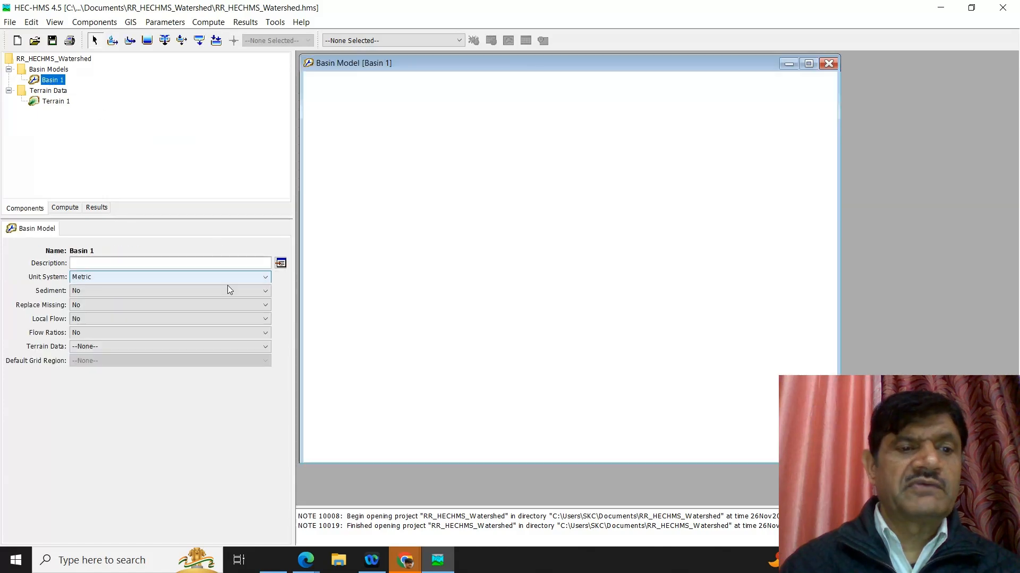
{"action": "left_click", "coordinate": [213, 348]}
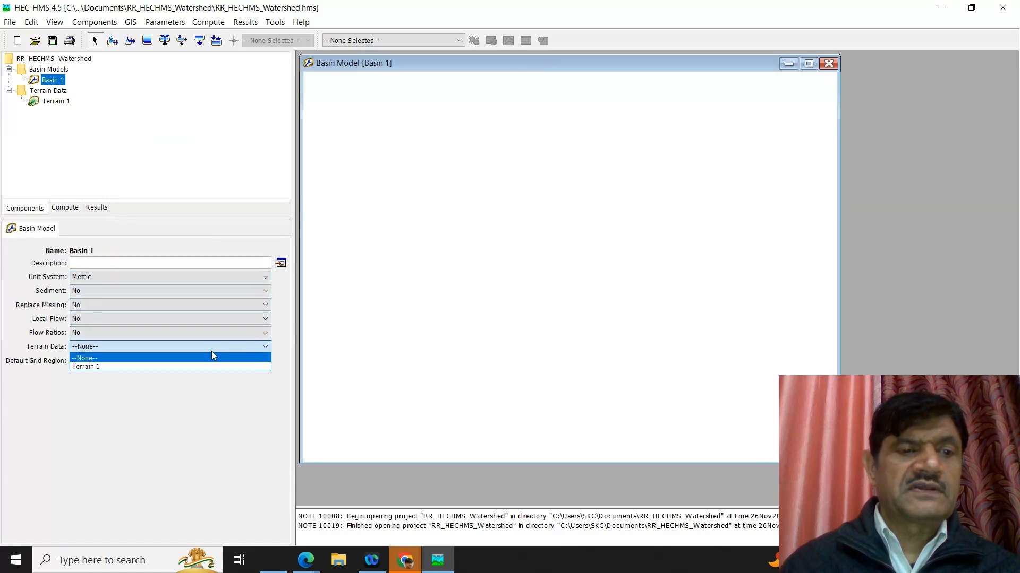
{"action": "left_click", "coordinate": [182, 366]}
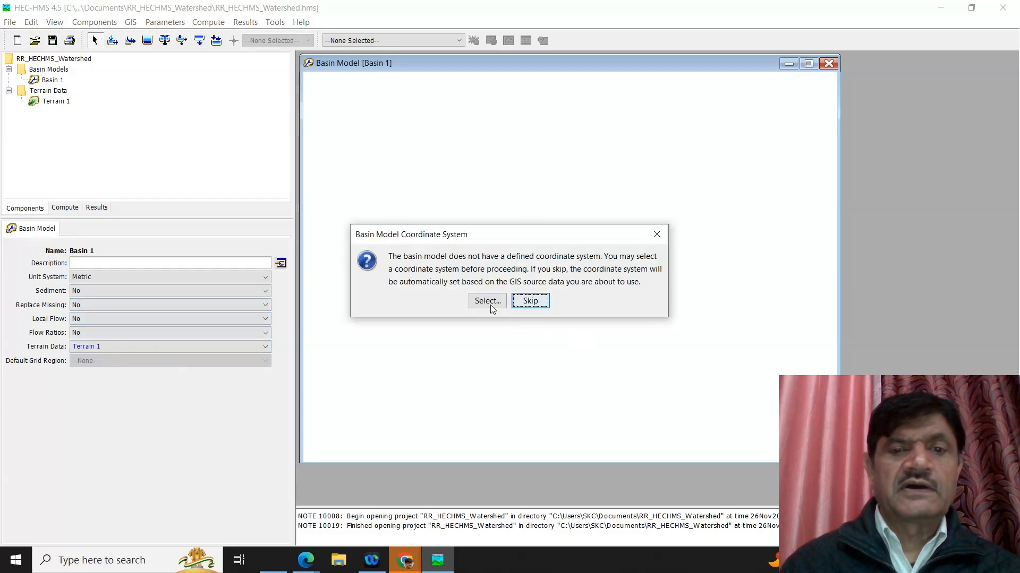
{"action": "left_click", "coordinate": [487, 301]}
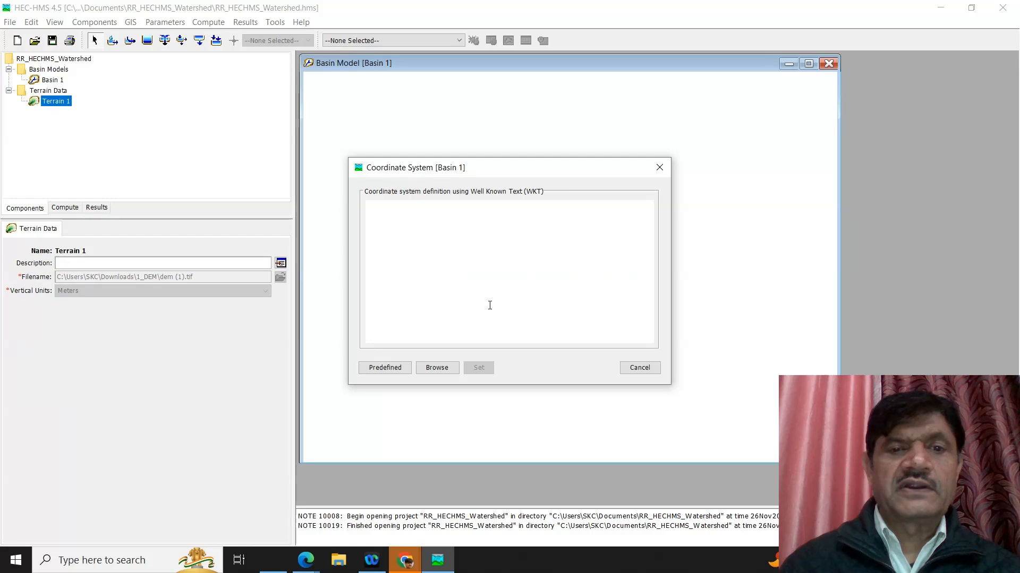
{"action": "left_click", "coordinate": [445, 369]}
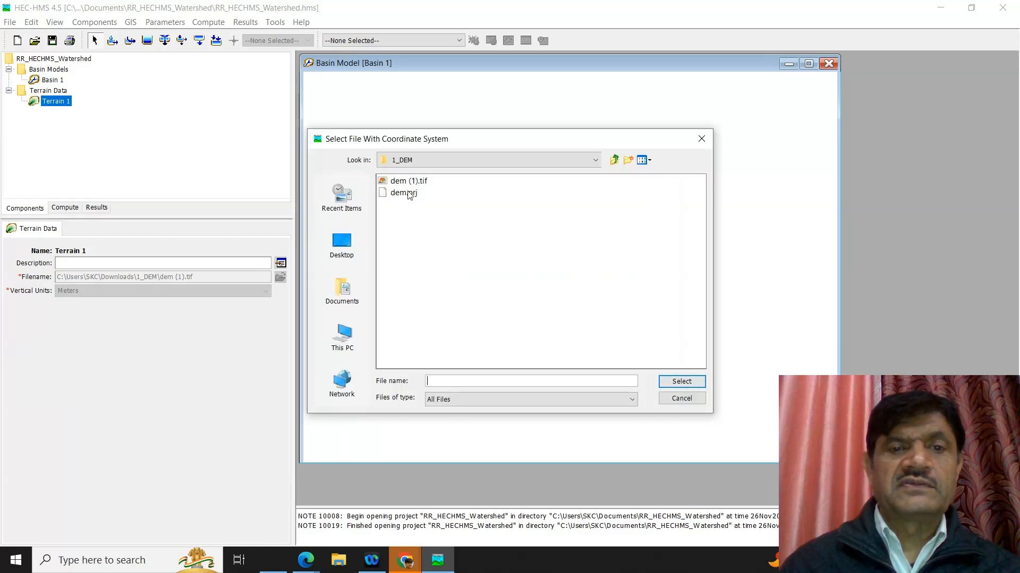
{"action": "left_click", "coordinate": [410, 194]}
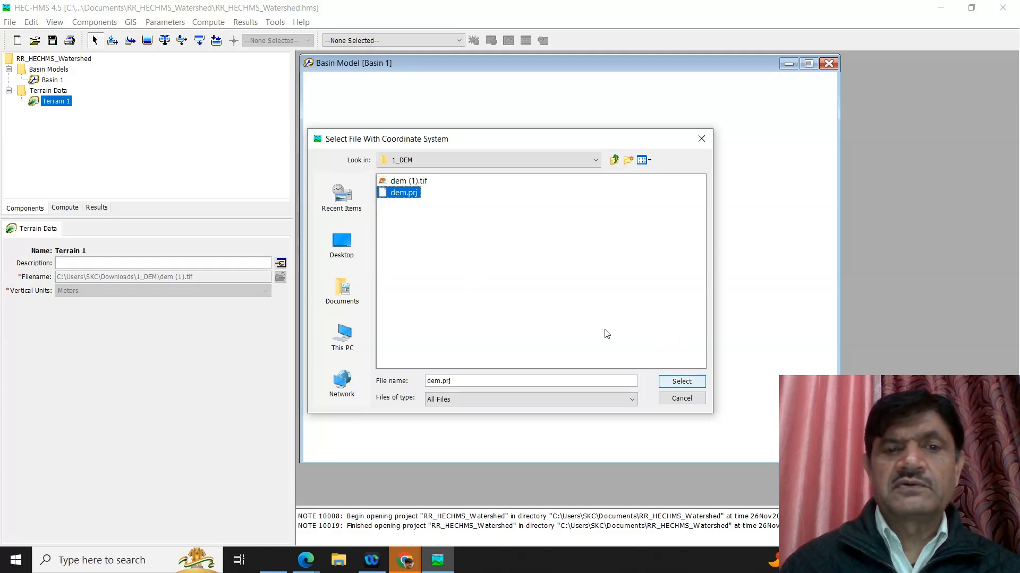
{"action": "left_click", "coordinate": [682, 382]}
{"action": "left_click", "coordinate": [478, 368]}
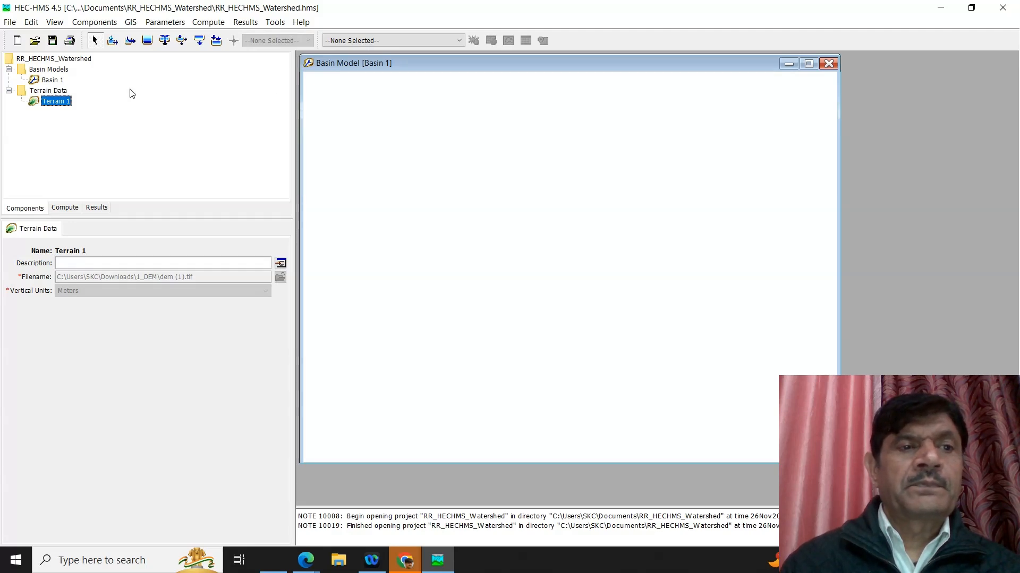
- Assign Terrain 1 again as the terrain data of Basin 1 and select the terrain component
{"action": "left_click", "coordinate": [51, 82]}
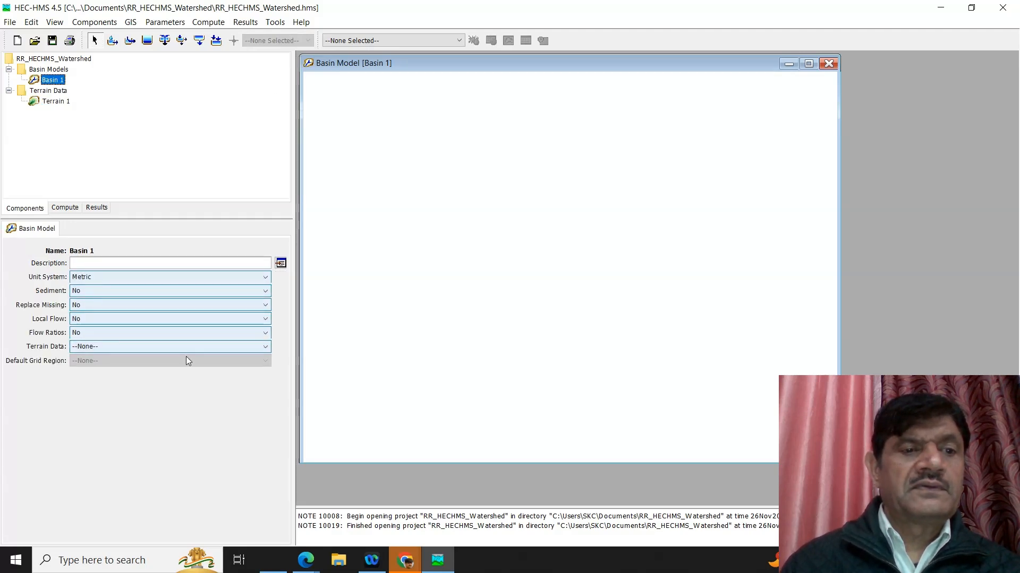
{"action": "left_click", "coordinate": [263, 349]}
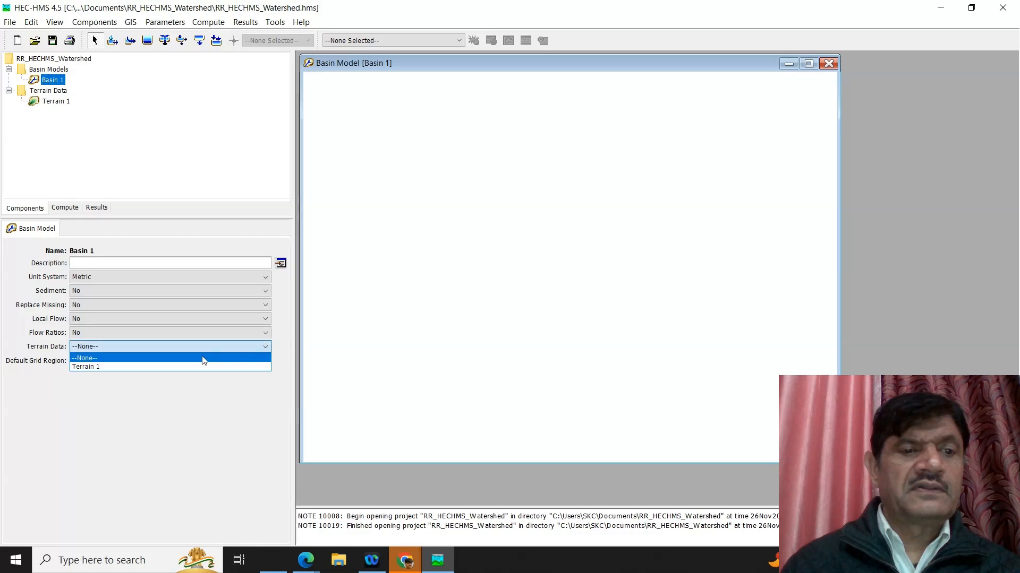
{"action": "left_click", "coordinate": [195, 367]}
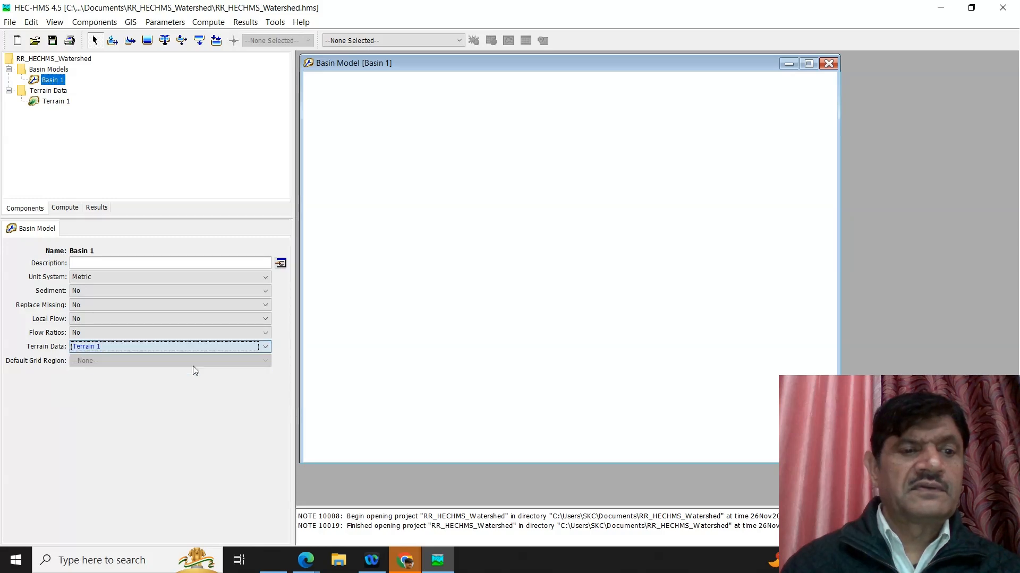
{"action": "left_click", "coordinate": [61, 102]}
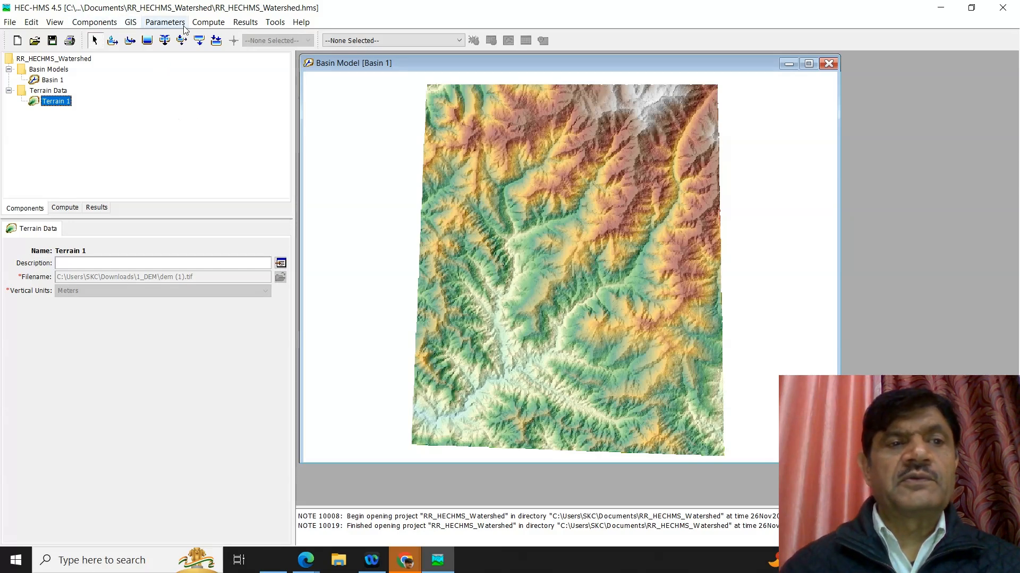
- Preprocess the sinks and then the drainage of the Basin 1 terrain
{"action": "left_click", "coordinate": [126, 24]}
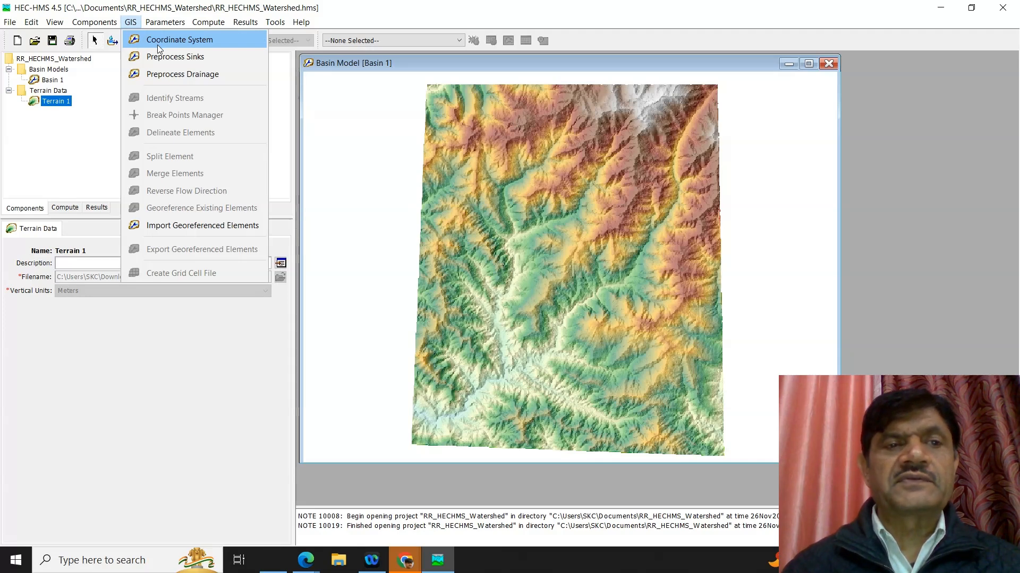
{"action": "left_click", "coordinate": [183, 60]}
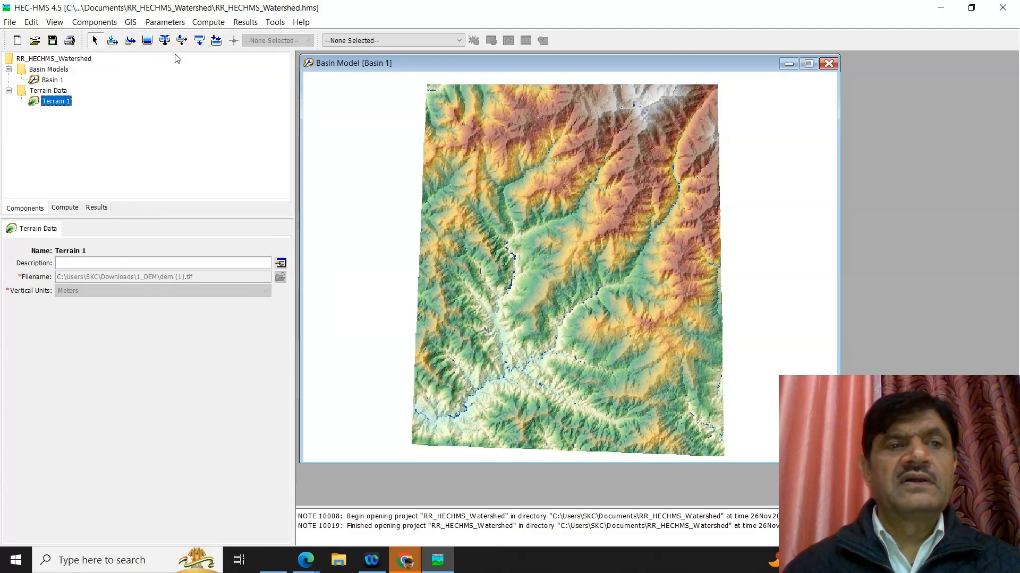
{"action": "left_click", "coordinate": [134, 23]}
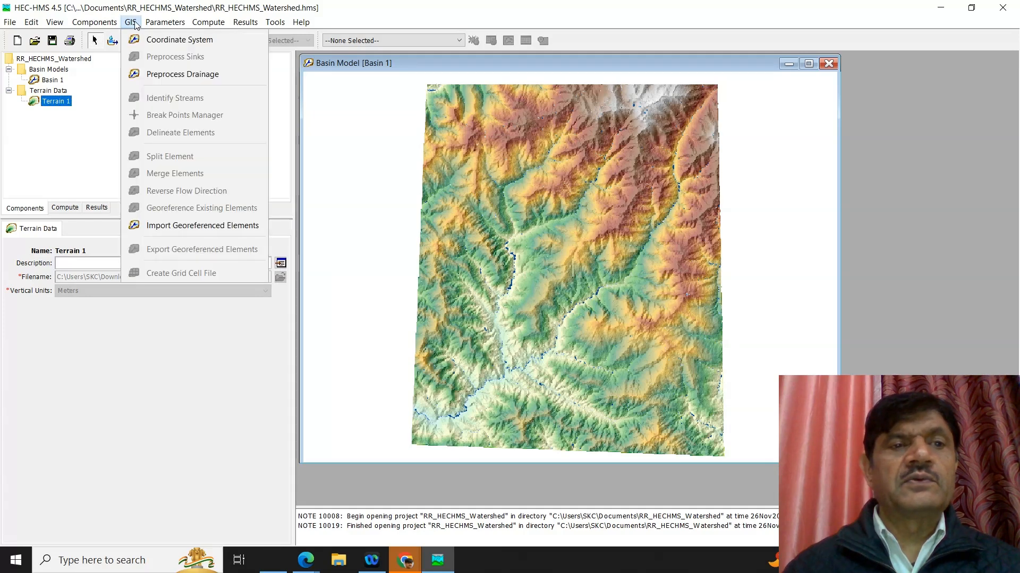
{"action": "left_click", "coordinate": [149, 76]}
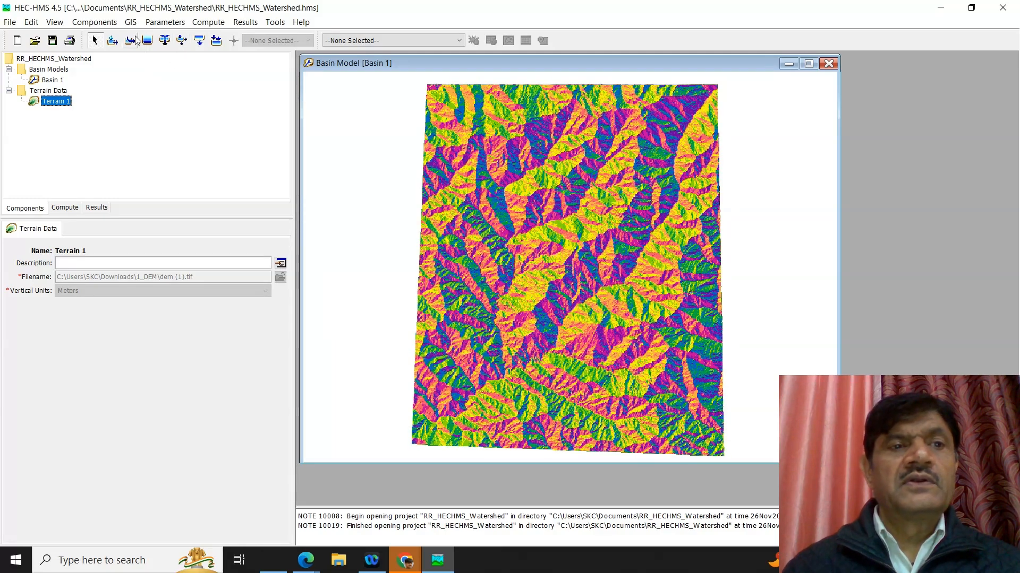
- Identify streams in Basin 1 using a stream definition area of 250 km2
{"action": "left_click", "coordinate": [130, 22]}
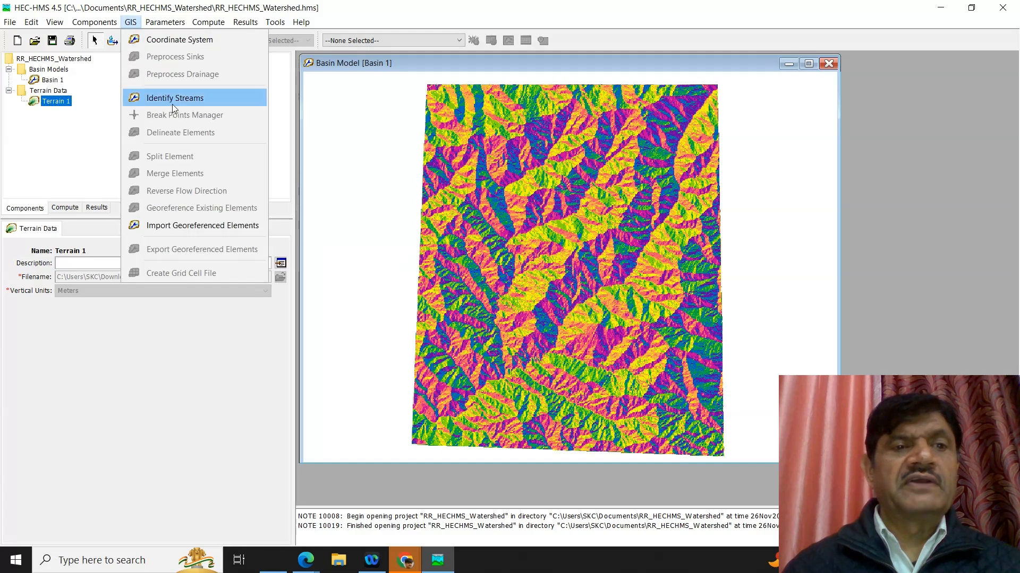
{"action": "left_click", "coordinate": [192, 99]}
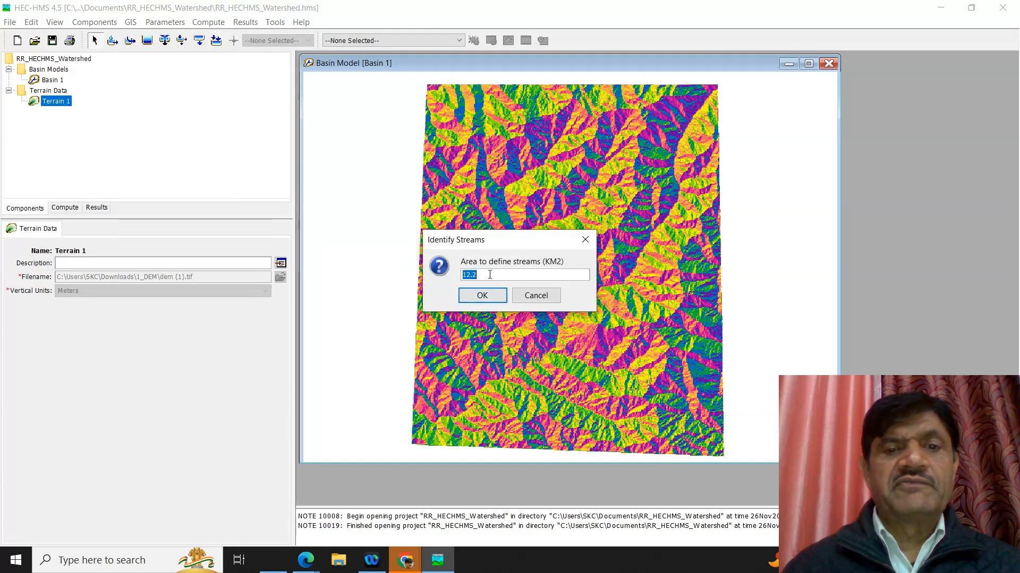
{"action": "type", "text": "12.2"}
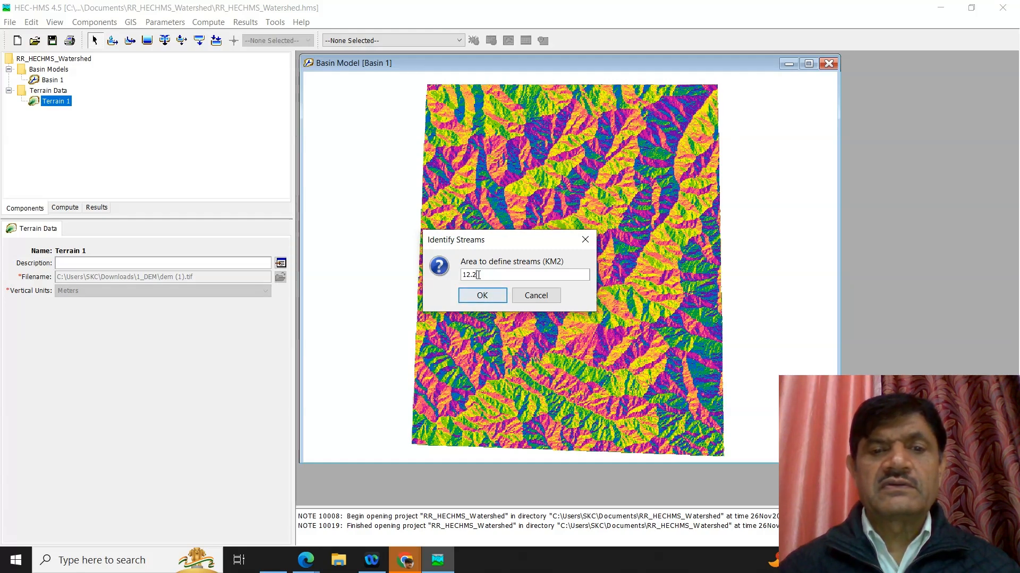
{"action": "left_click_drag", "start_coordinate": [478, 275], "coordinate": [457, 277]}
{"action": "type", "text": "25"}
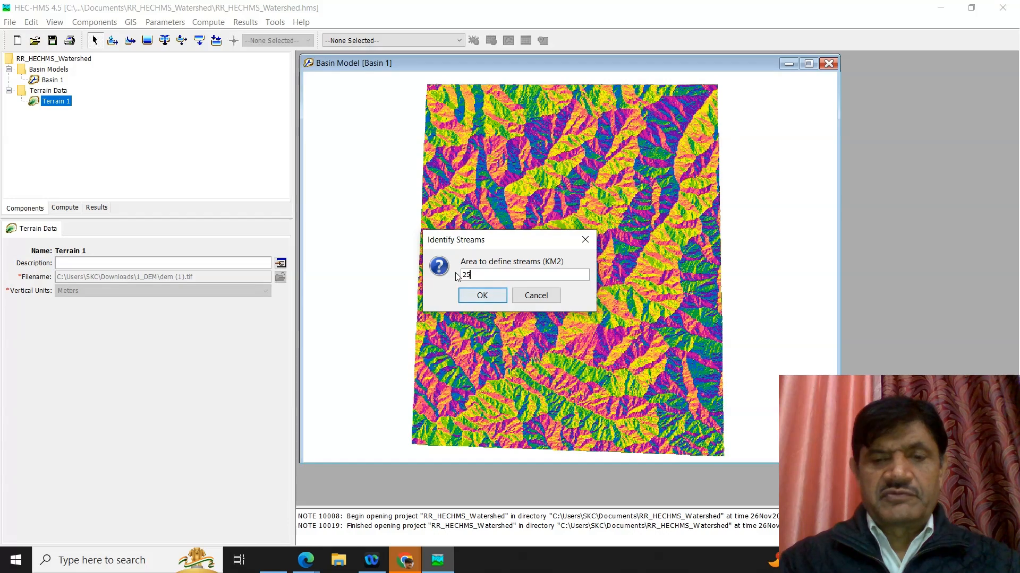
{"action": "type", "text": "0"}
{"action": "left_click", "coordinate": [487, 299]}
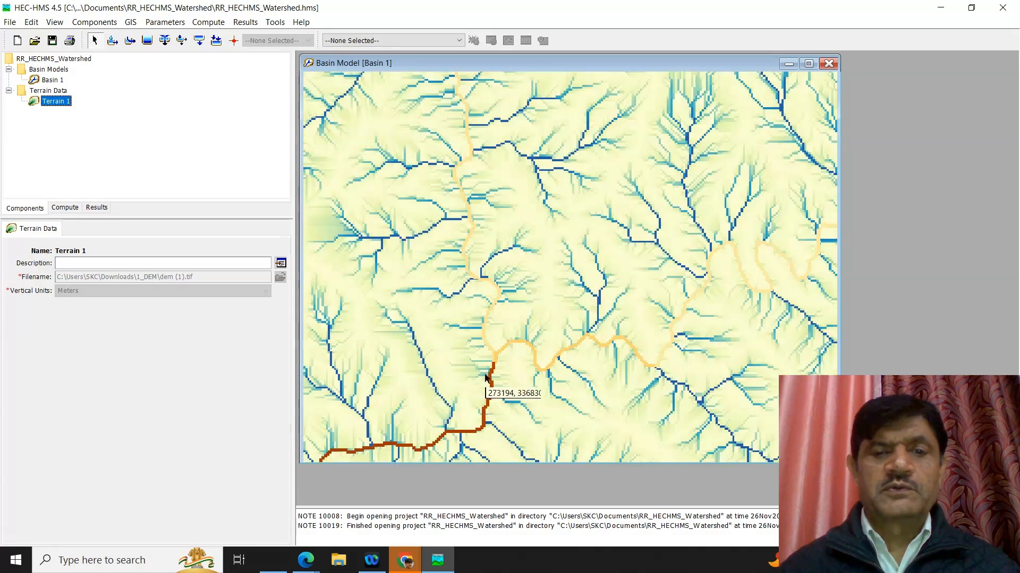
- Create a break point with the default name on the main stream, just downstream of the confluence of the two large tributaries
{"action": "scroll", "coordinate": [495, 375], "scroll_direction": "up", "scroll_amount": 2}
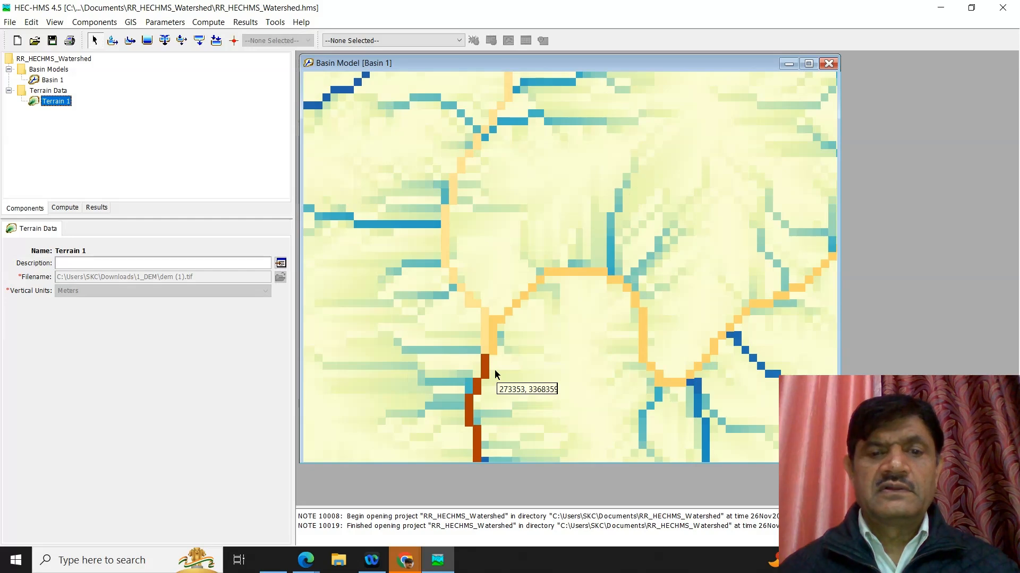
{"action": "scroll", "coordinate": [495, 374], "scroll_direction": "up", "scroll_amount": 1}
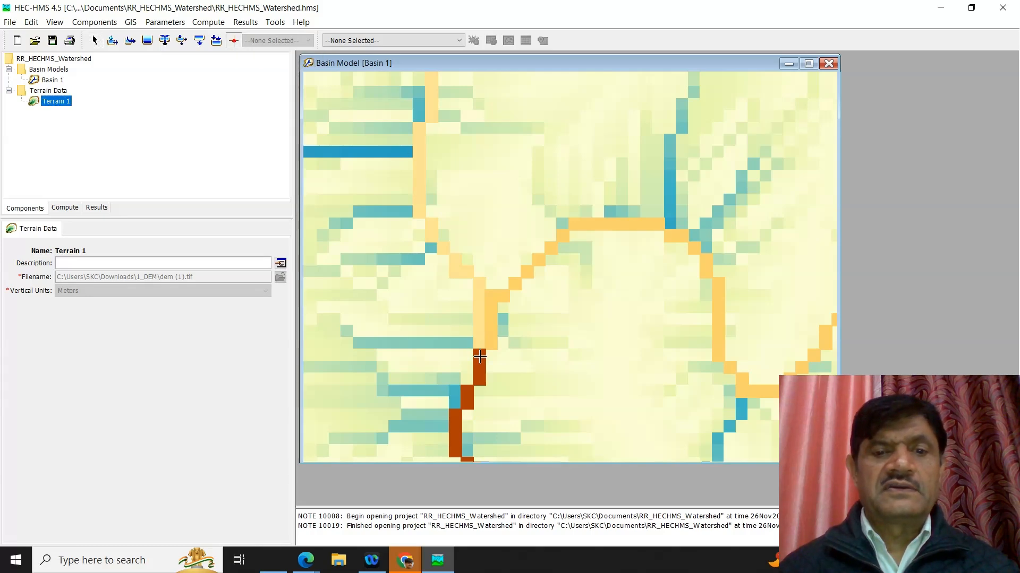
{"action": "left_click", "coordinate": [480, 357]}
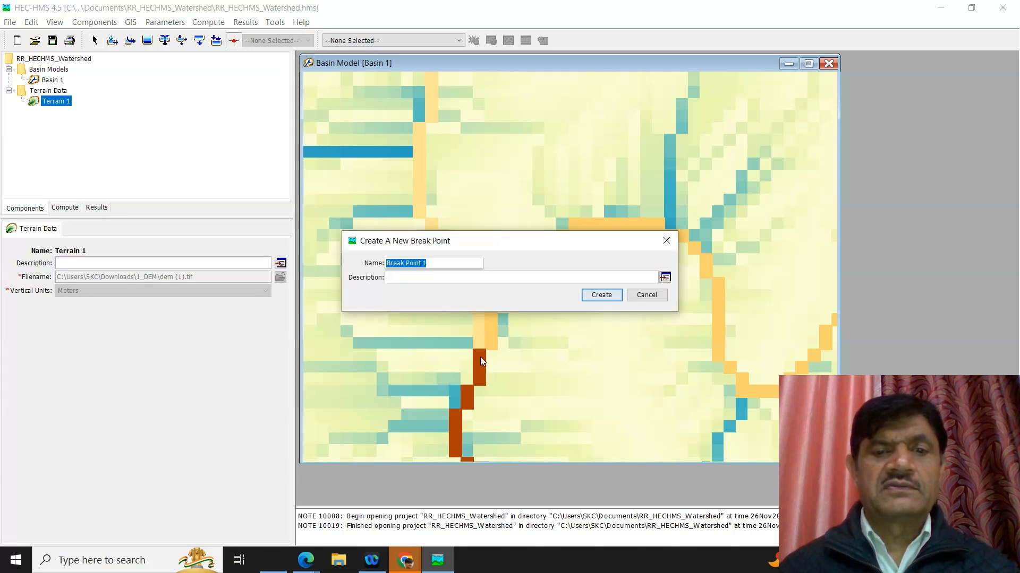
{"action": "left_click", "coordinate": [612, 301]}
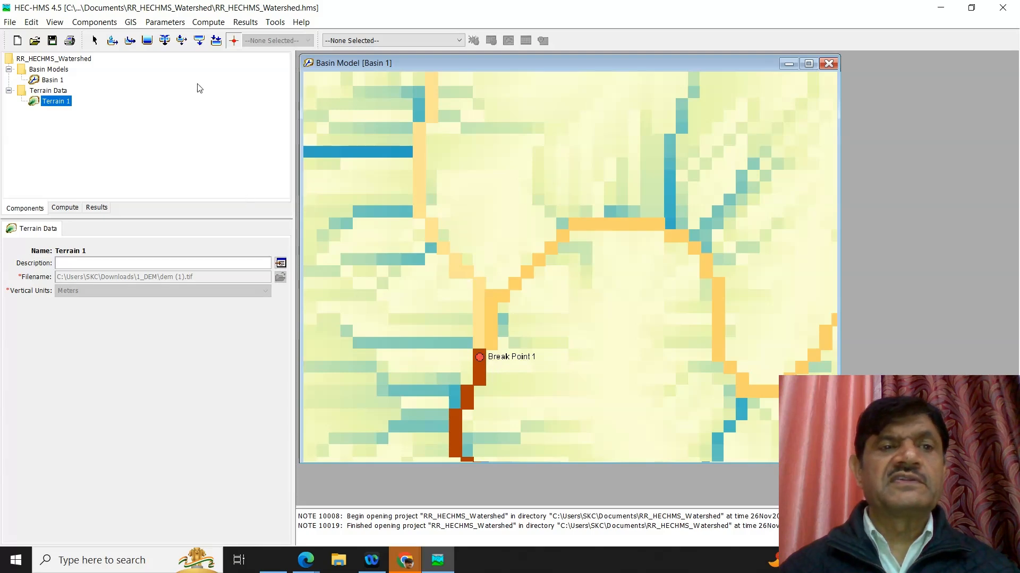
- Delineate the elements with subbasin prefix S and reach prefix R, without inserting junctions
{"action": "left_click", "coordinate": [131, 22]}
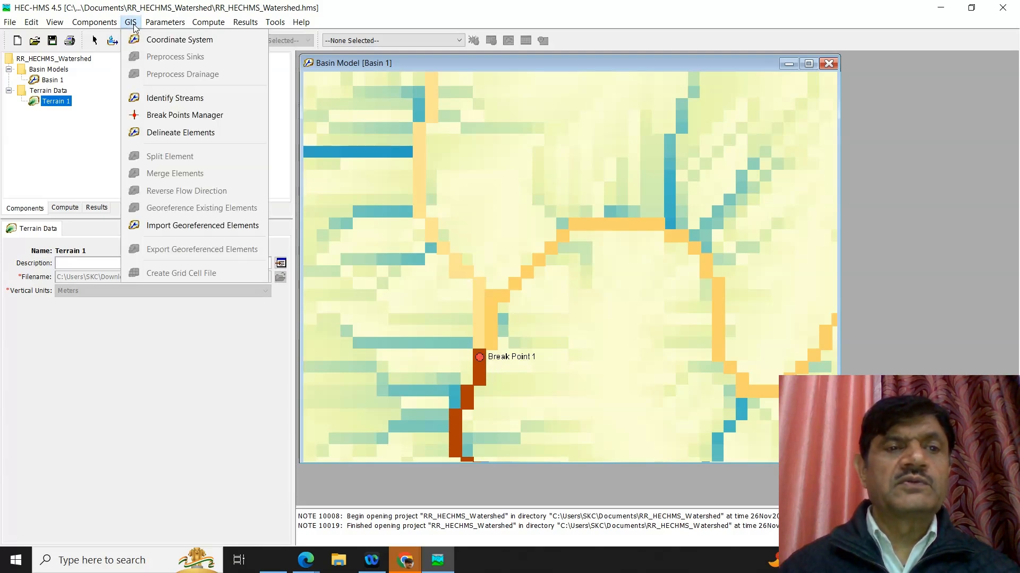
{"action": "left_click", "coordinate": [197, 135]}
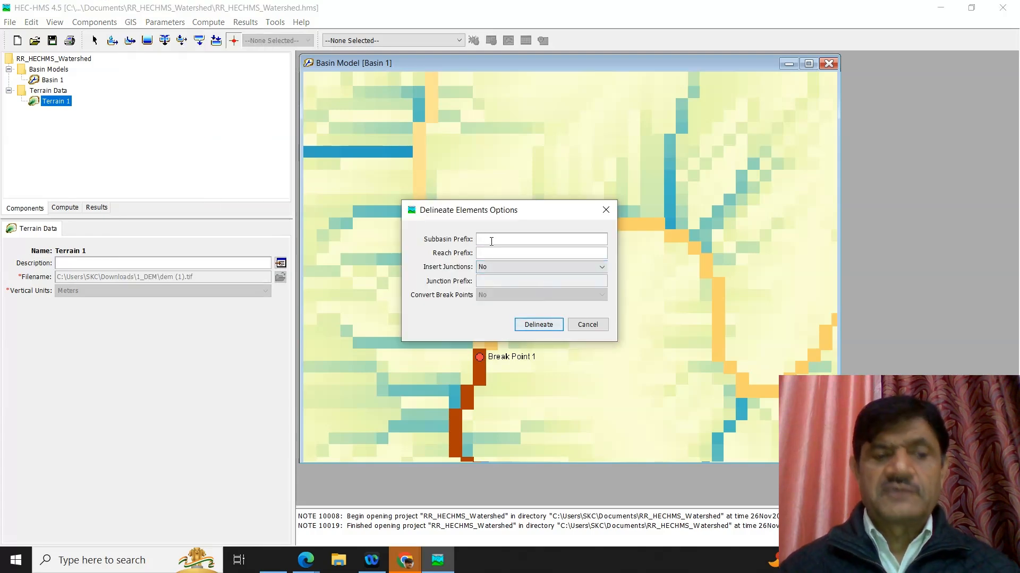
{"action": "type", "text": "S"}
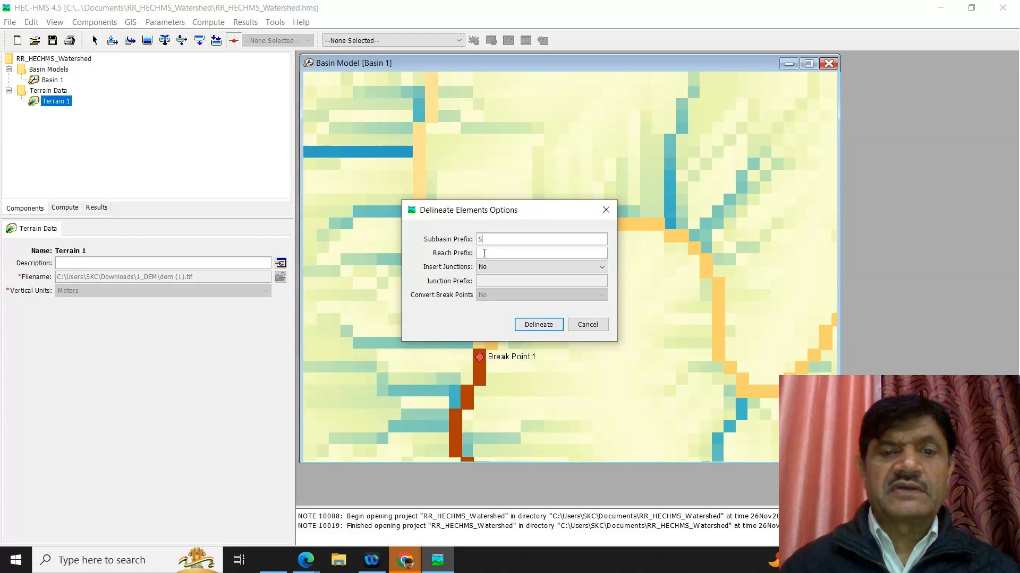
{"action": "left_click", "coordinate": [484, 253]}
{"action": "type", "text": "R"}
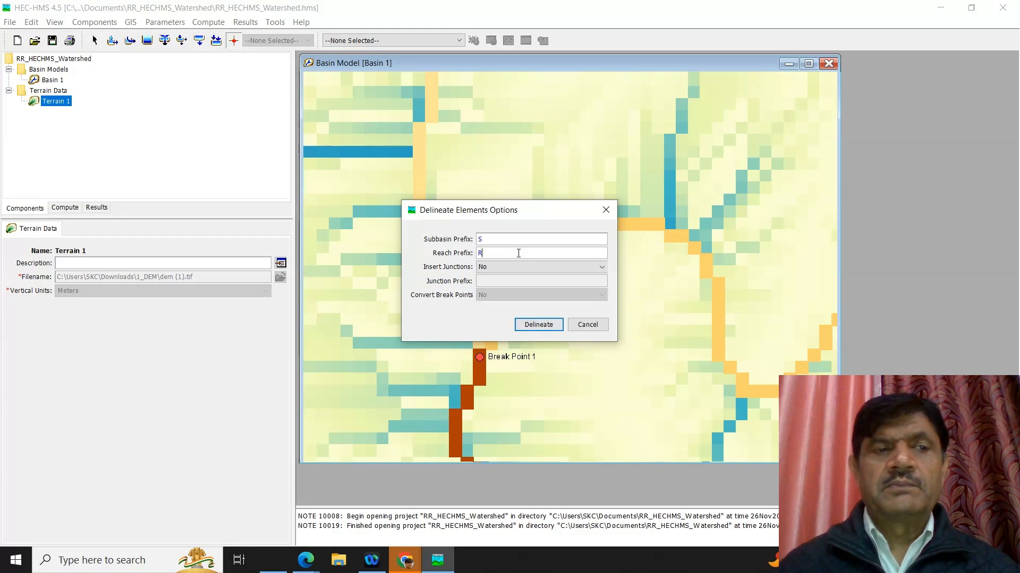
{"action": "left_click", "coordinate": [551, 326]}
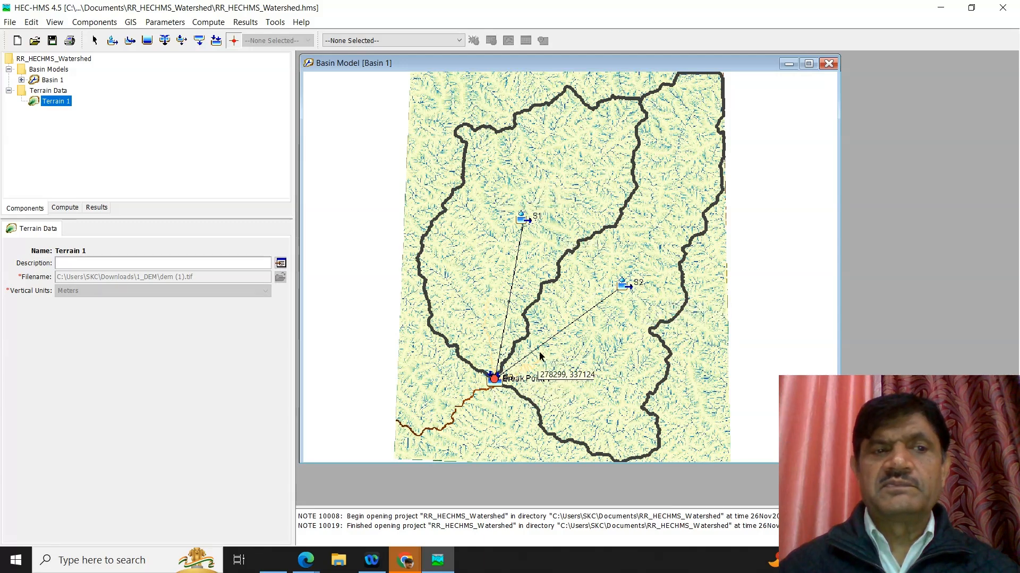
- Expand Basin 1 and subbasin S2, and change S2's loss method to SCS Curve Number
{"action": "left_click", "coordinate": [21, 80]}
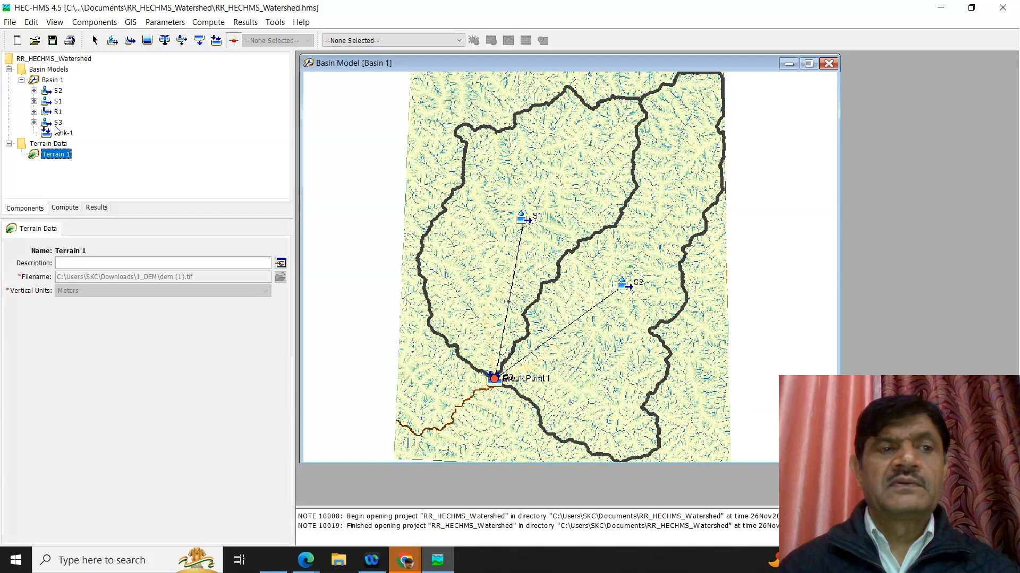
{"action": "left_click", "coordinate": [33, 91]}
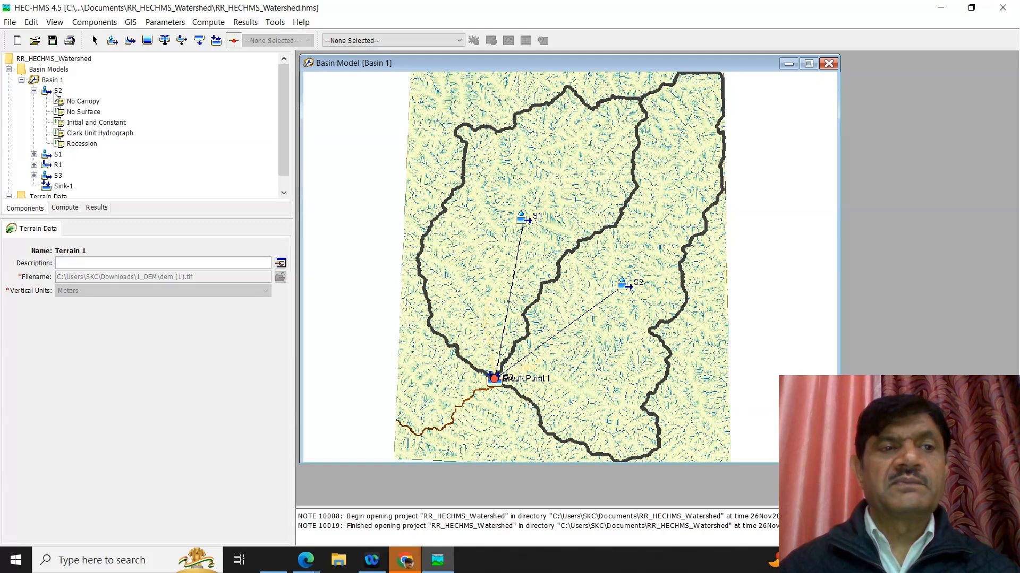
{"action": "left_click", "coordinate": [58, 92]}
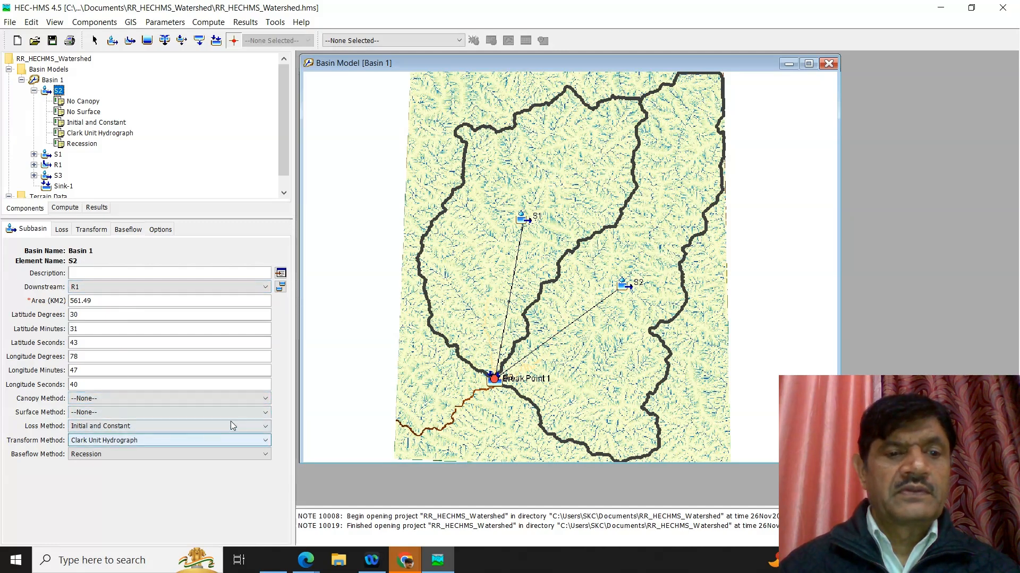
{"action": "left_click", "coordinate": [262, 426]}
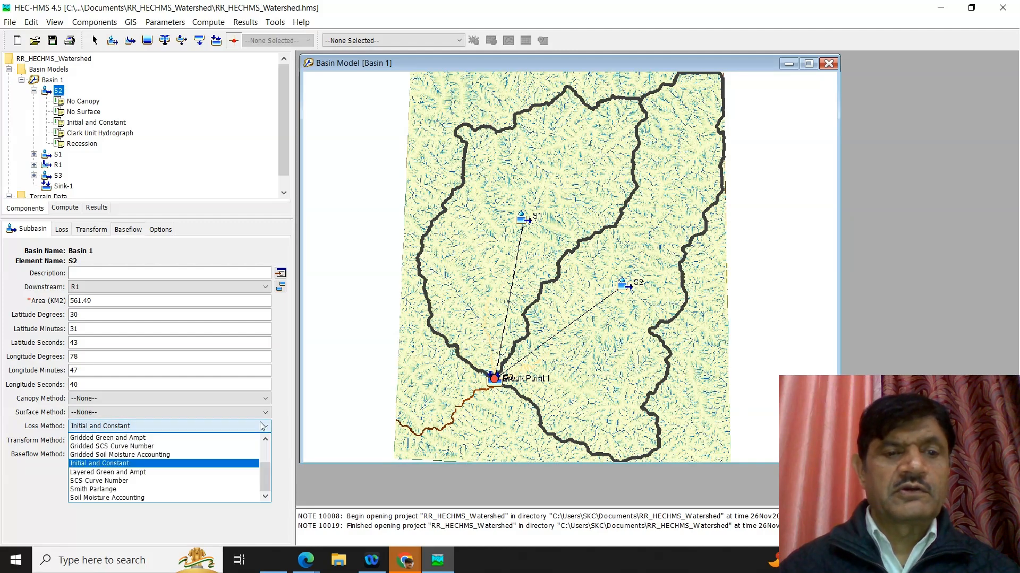
{"action": "left_click", "coordinate": [157, 476]}
{"action": "left_click", "coordinate": [122, 421]}
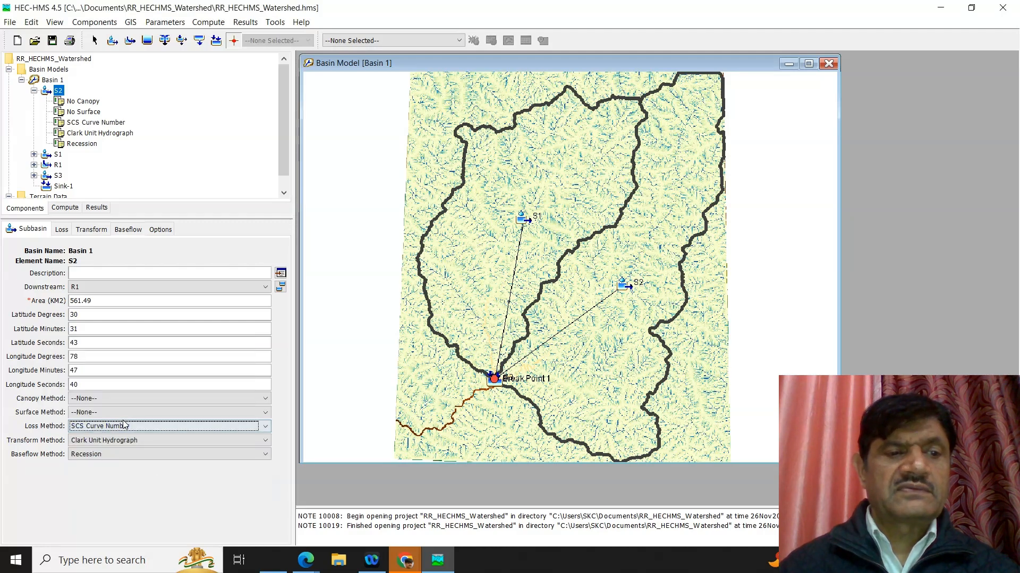
- Set S2's transform method to SCS Unit Hydrograph and its baseflow method to None, accepting the method changes
{"action": "left_click", "coordinate": [259, 444]}
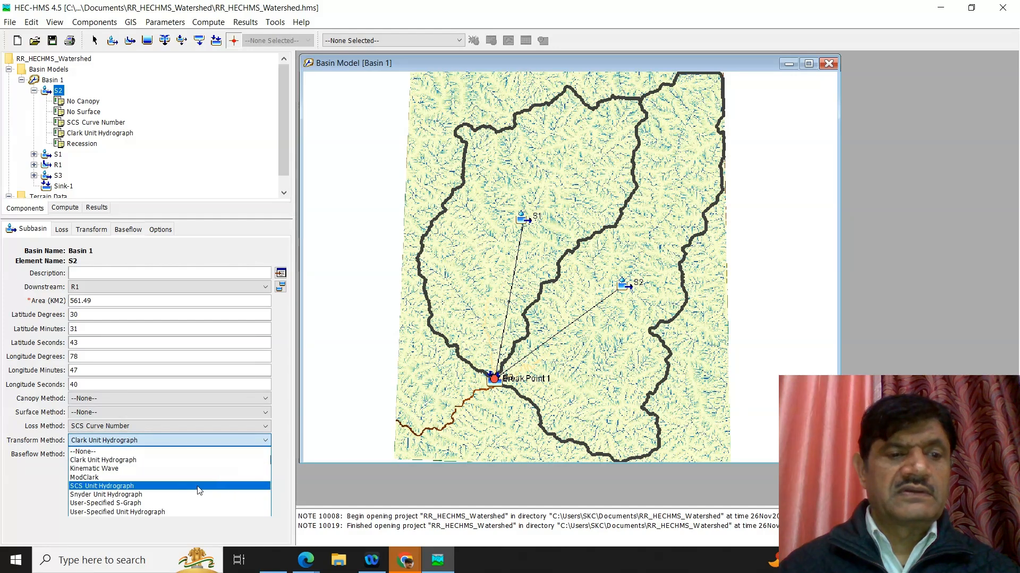
{"action": "left_click", "coordinate": [120, 486]}
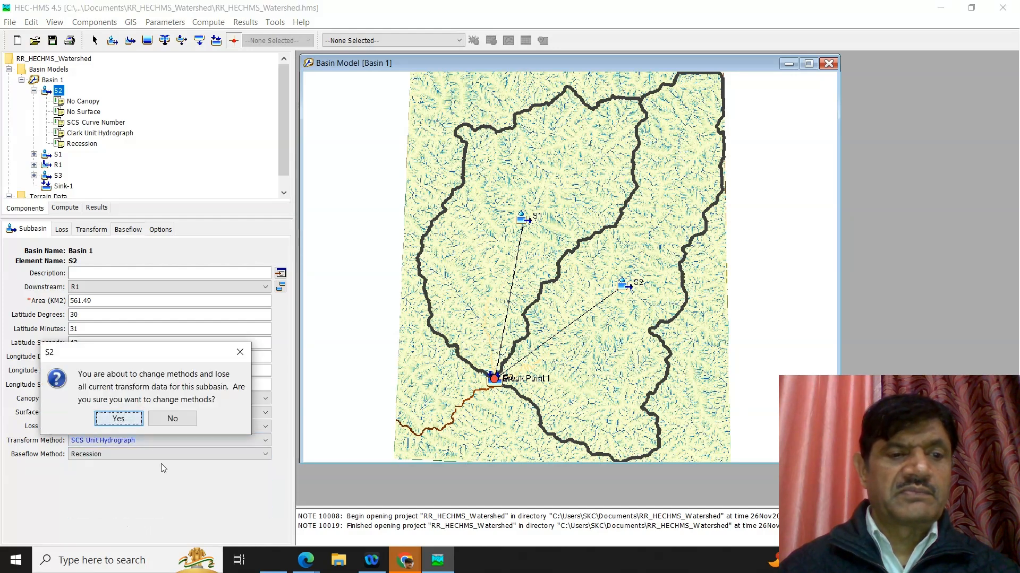
{"action": "left_click", "coordinate": [118, 419]}
{"action": "left_click", "coordinate": [260, 454]}
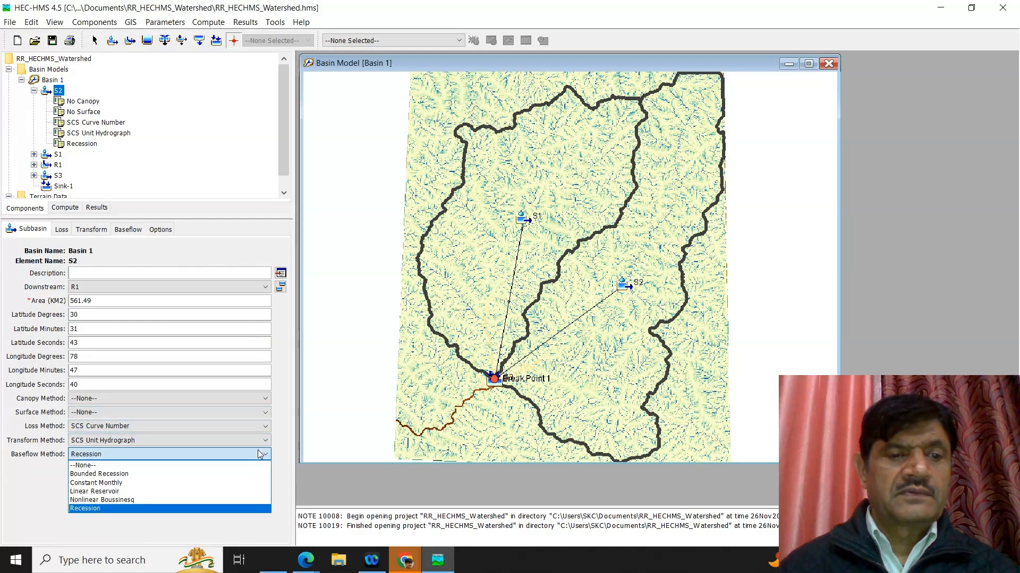
{"action": "left_click", "coordinate": [171, 467]}
{"action": "left_click", "coordinate": [114, 415]}
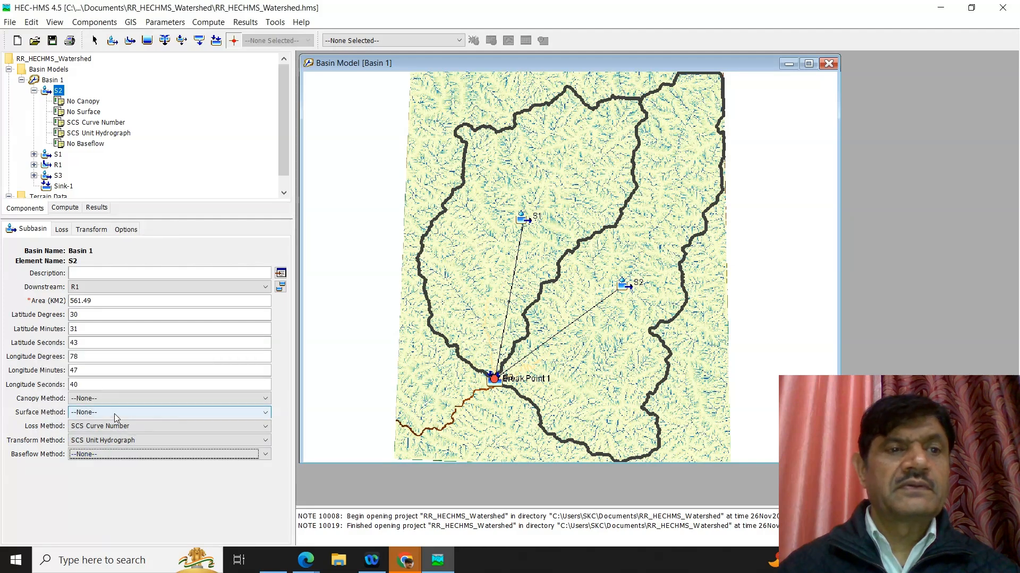
- Expand subbasin S1 and change its loss method to SCS Curve Number, accepting the method change
{"action": "left_click", "coordinate": [33, 154]}
{"action": "left_click", "coordinate": [58, 140]}
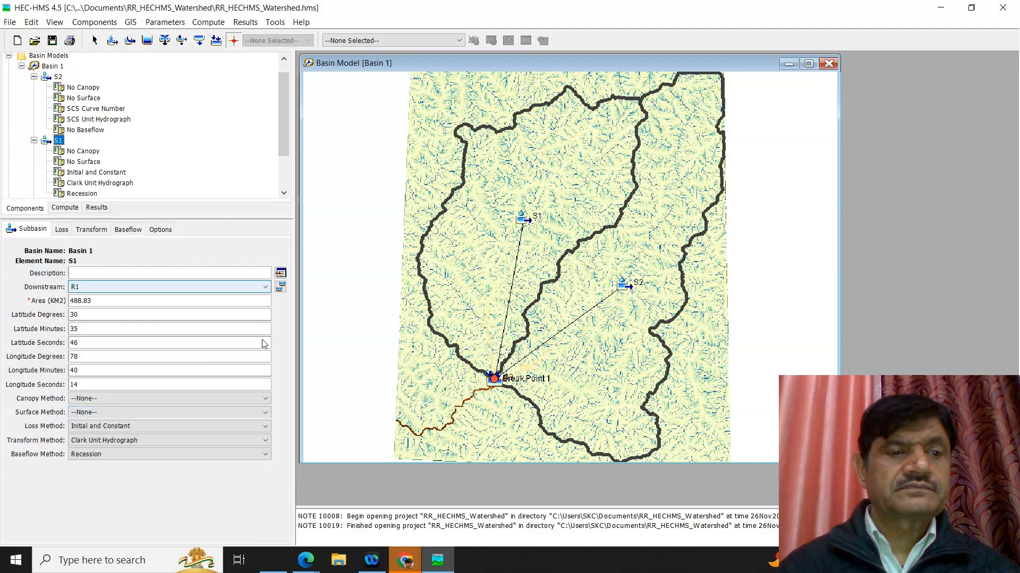
{"action": "left_click", "coordinate": [265, 426]}
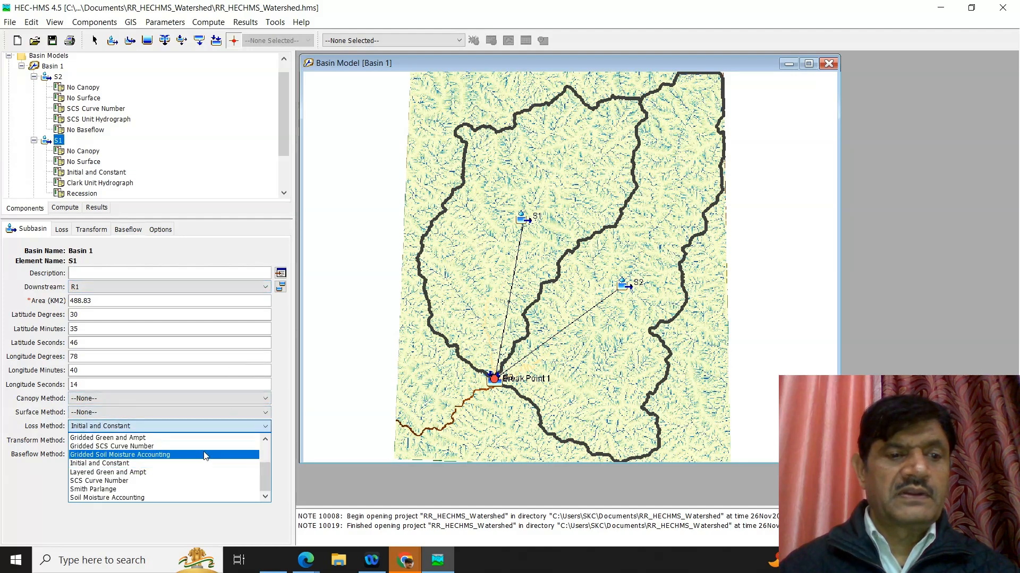
{"action": "left_click", "coordinate": [171, 477]}
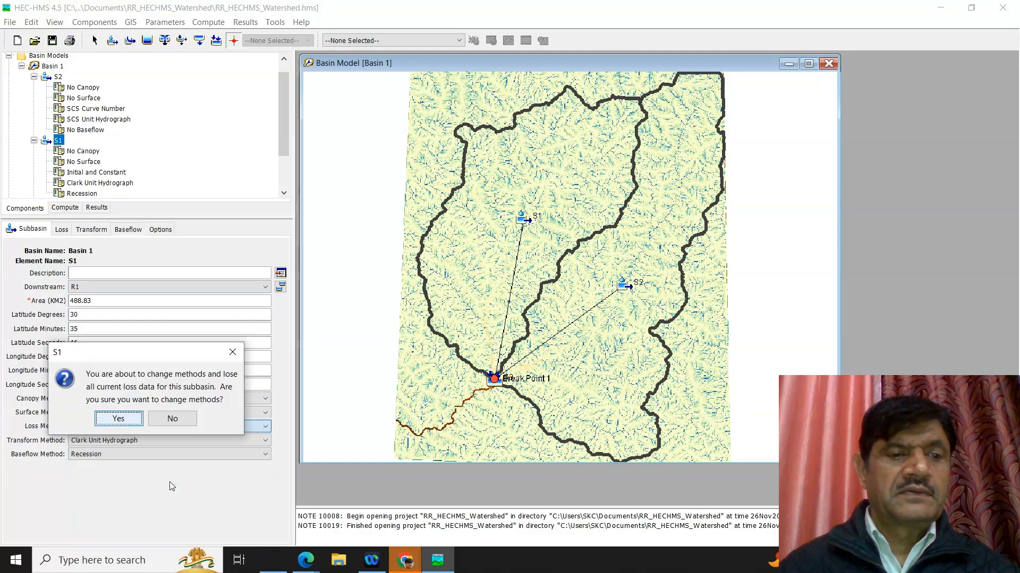
{"action": "left_click", "coordinate": [138, 420]}
- Set S1's transform method to SCS Unit Hydrograph and its baseflow method to None, accepting the method changes
{"action": "left_click", "coordinate": [263, 441]}
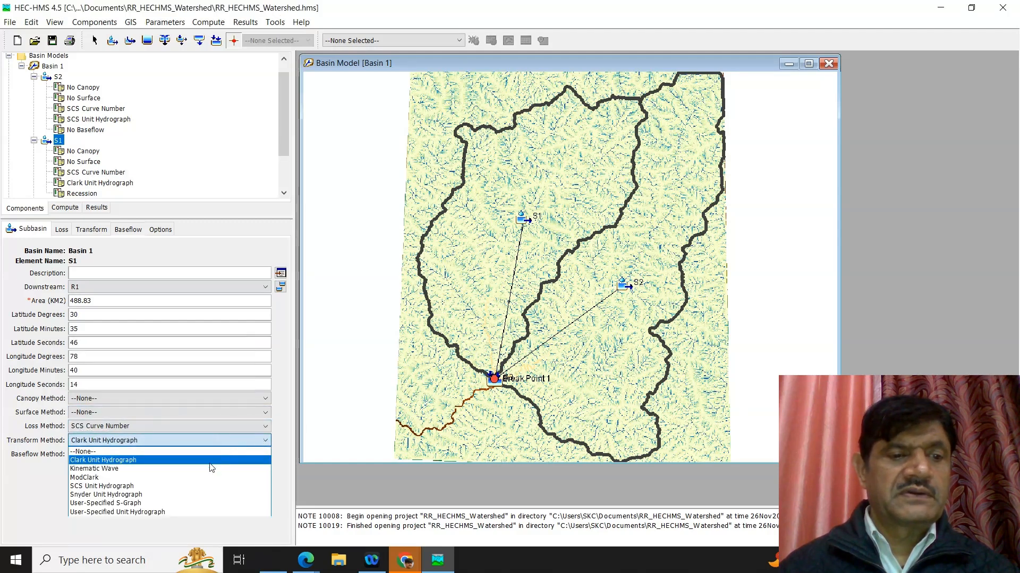
{"action": "left_click", "coordinate": [161, 487]}
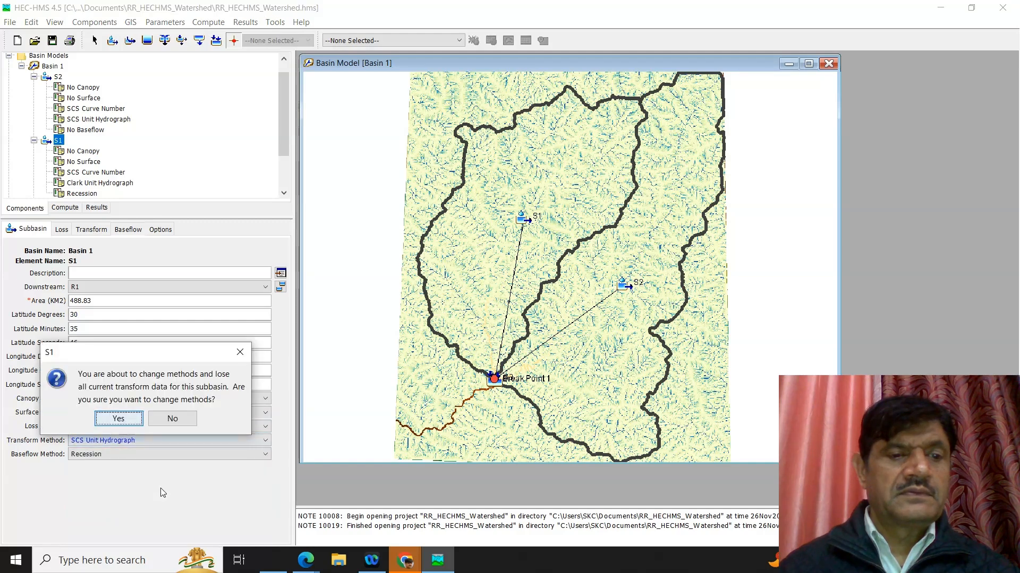
{"action": "left_click", "coordinate": [115, 418]}
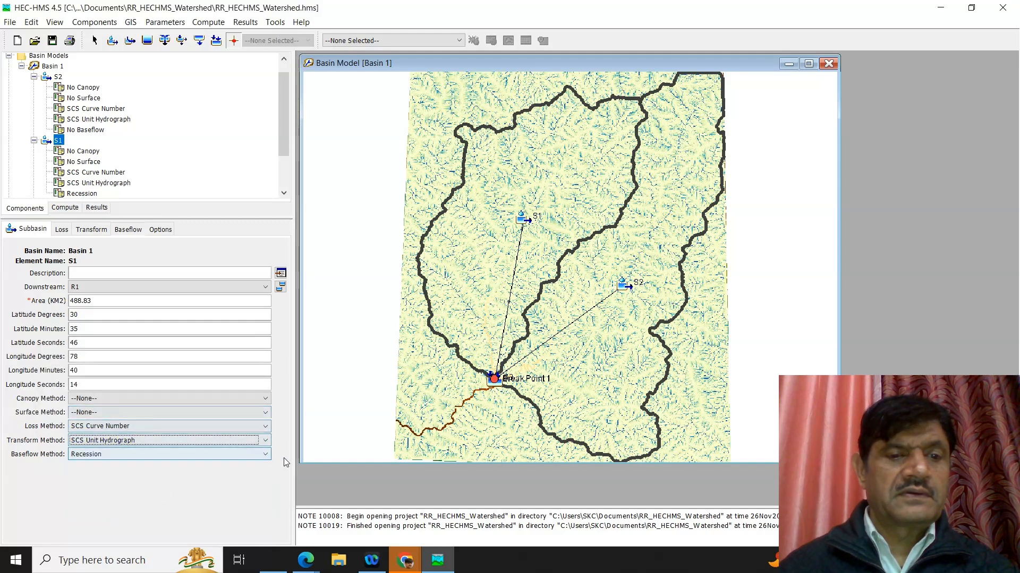
{"action": "left_click", "coordinate": [266, 456]}
{"action": "left_click", "coordinate": [202, 466]}
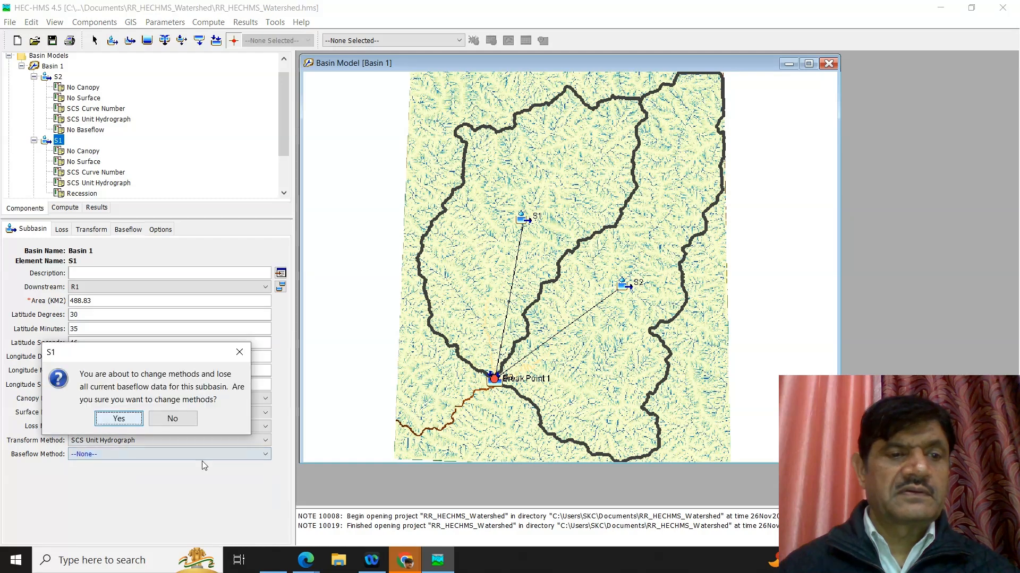
{"action": "left_click", "coordinate": [124, 419]}
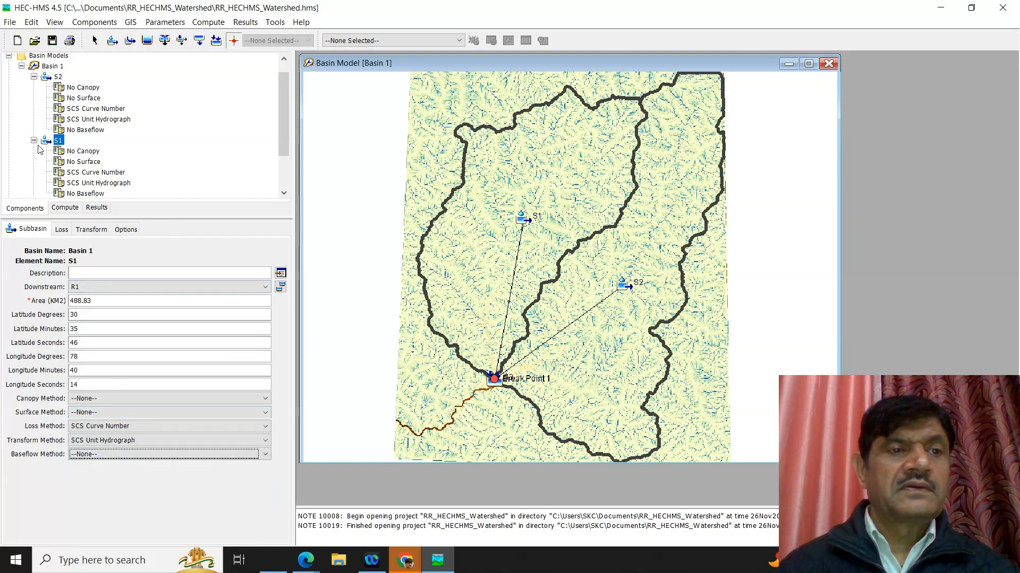
- Collapse subbasins S2 and S1, then change reach R1's routing method to Muskingum, accepting the method change
{"action": "left_click", "coordinate": [34, 77]}
{"action": "left_click", "coordinate": [33, 87]}
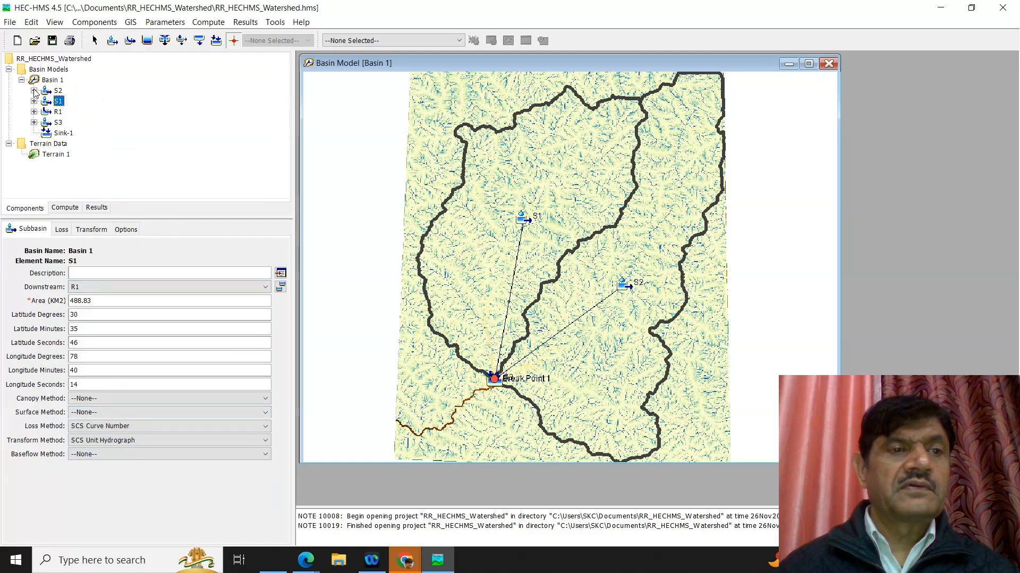
{"action": "left_click", "coordinate": [58, 112]}
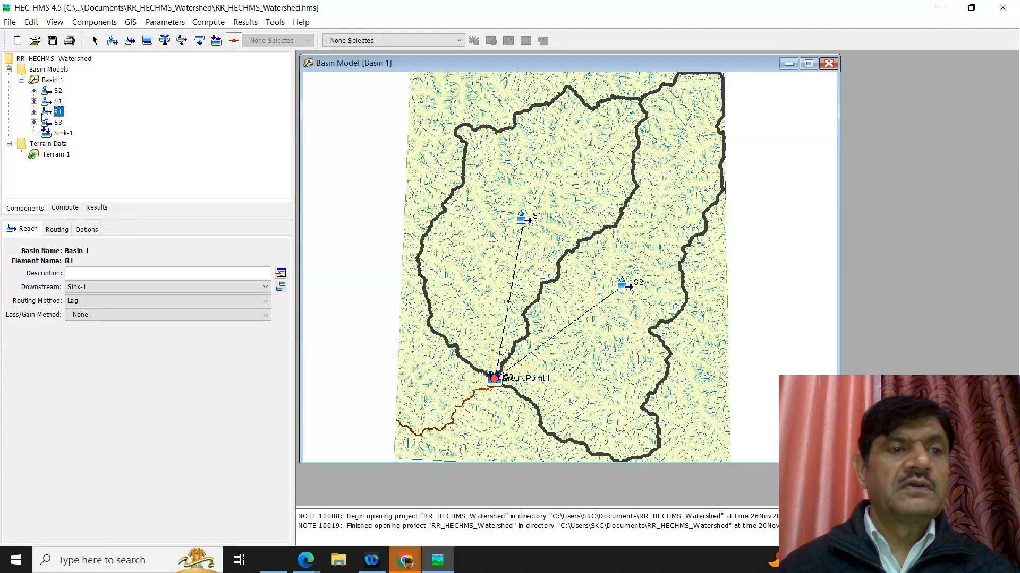
{"action": "left_click", "coordinate": [34, 112]}
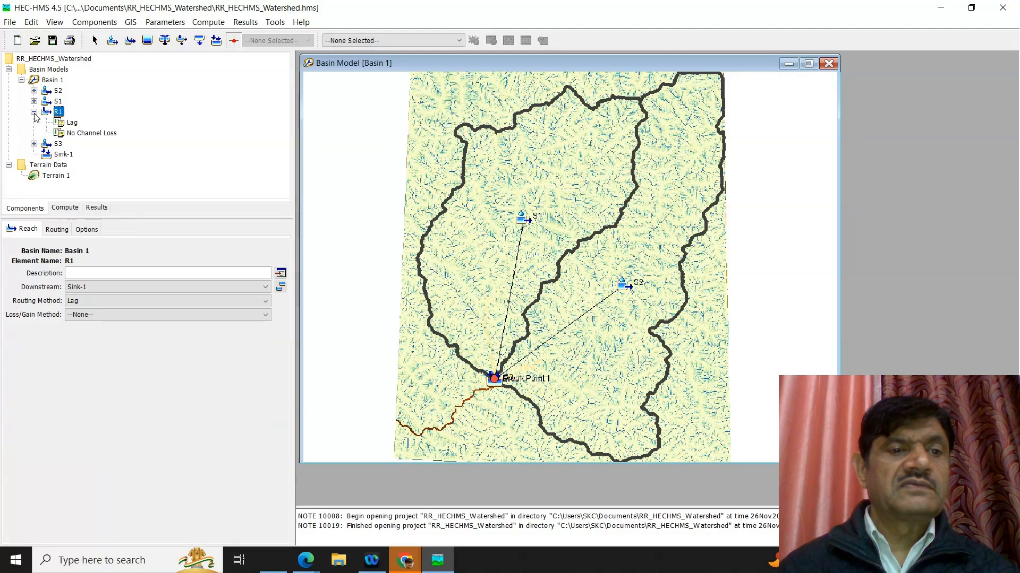
{"action": "left_click", "coordinate": [263, 301]}
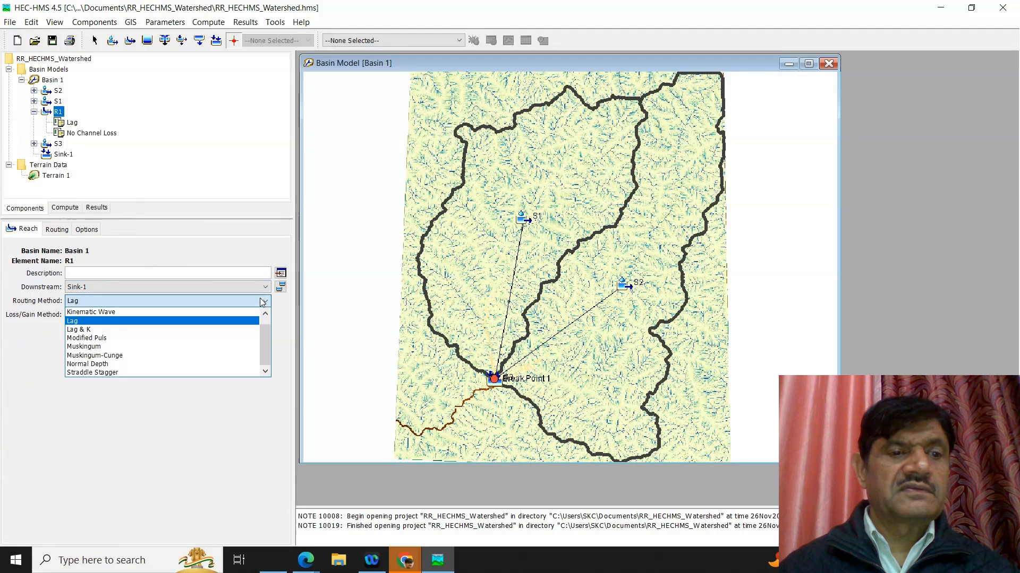
{"action": "left_click", "coordinate": [155, 346]}
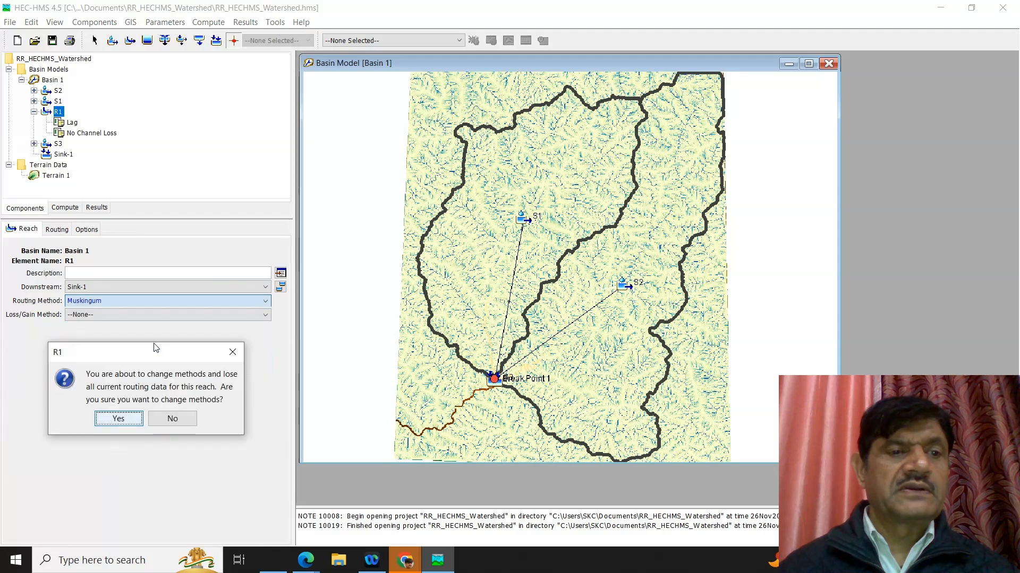
{"action": "left_click", "coordinate": [119, 419]}
- Set reach R1's Muskingum K to 1 hour and Muskingum X to 0.2
{"action": "left_click", "coordinate": [57, 229]}
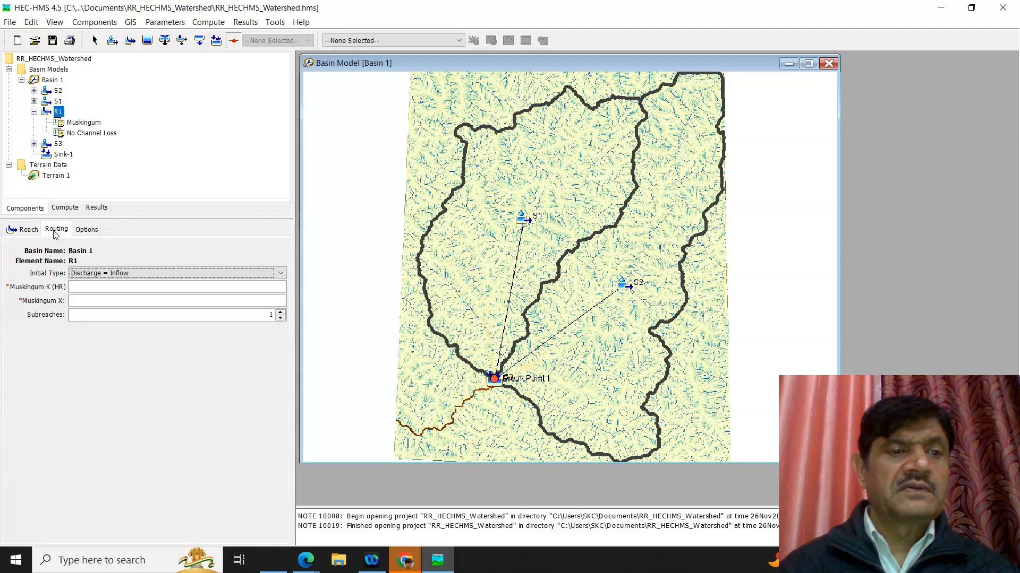
{"action": "left_click", "coordinate": [124, 288]}
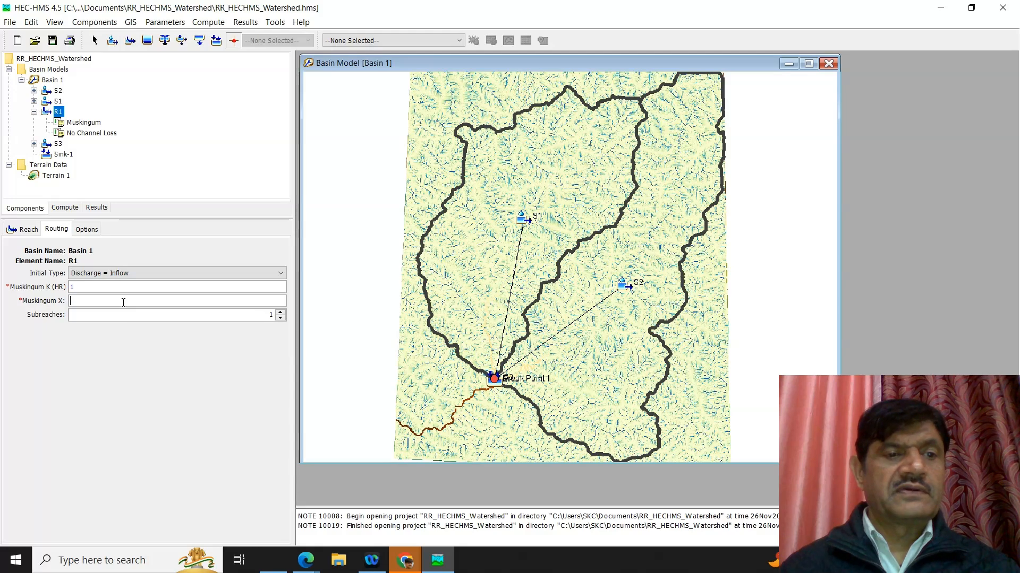
{"action": "left_click", "coordinate": [123, 301]}
{"action": "type", "text": "0.2"}
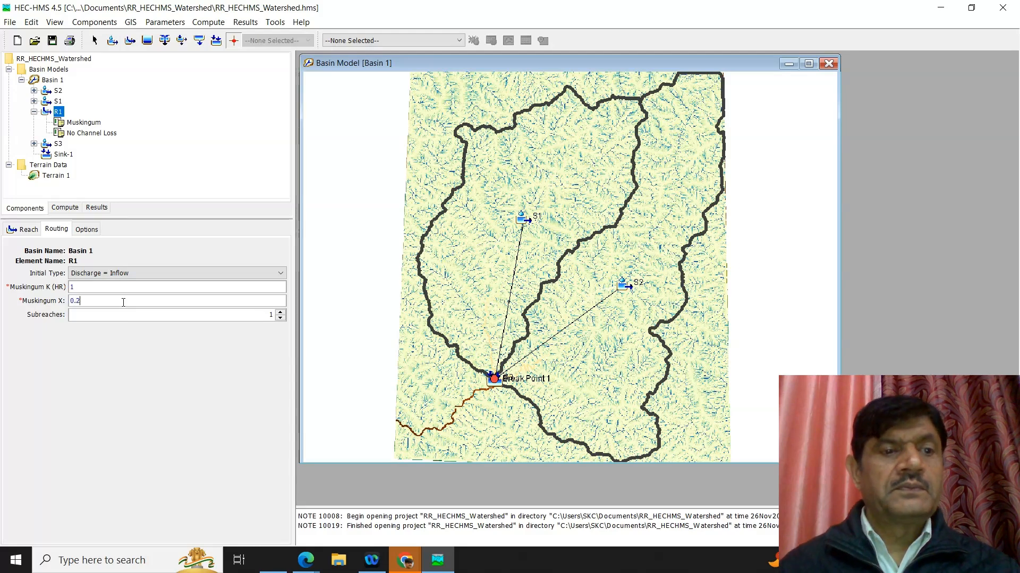
- Change subbasin S3's loss method to SCS Curve Number, accepting the method change
{"action": "left_click", "coordinate": [51, 145]}
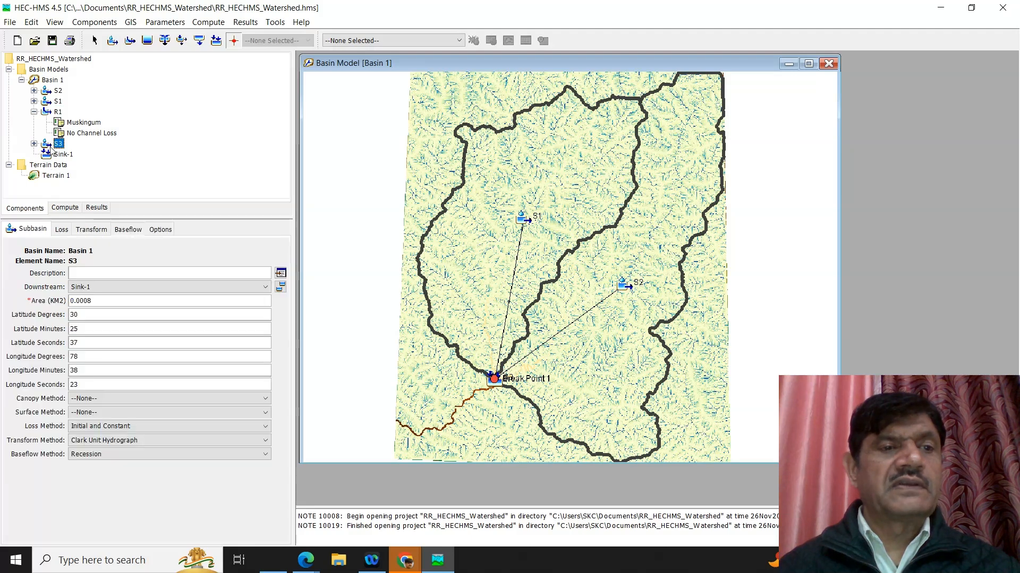
{"action": "left_click", "coordinate": [265, 426]}
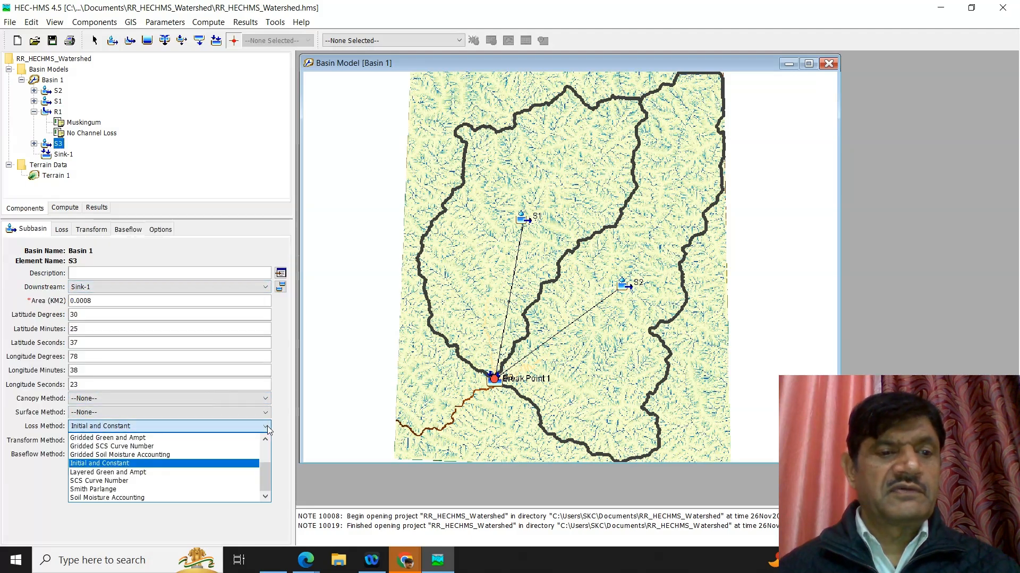
{"action": "left_click", "coordinate": [149, 480]}
{"action": "left_click", "coordinate": [114, 419]}
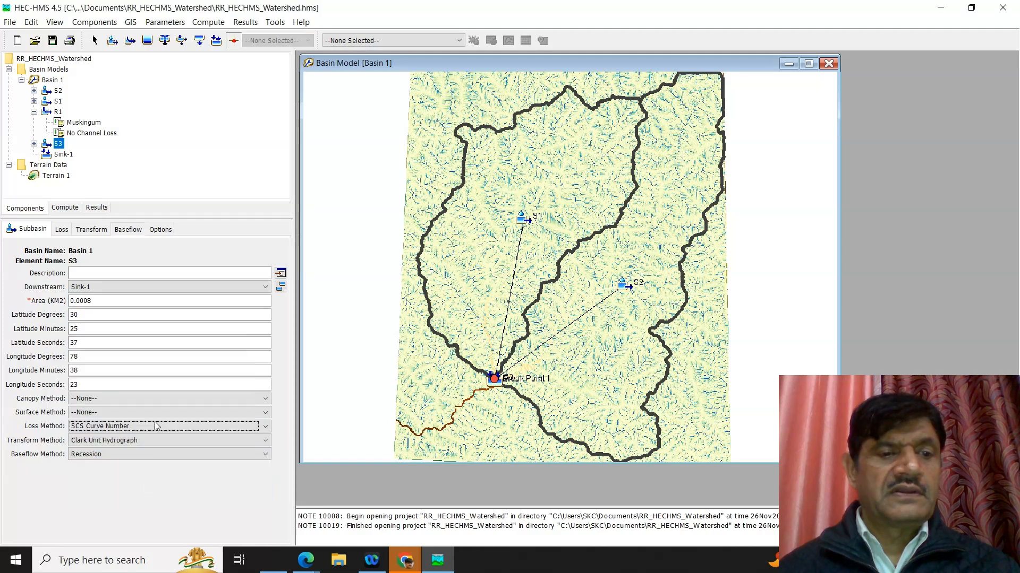
- Set S3's transform method to SCS Unit Hydrograph and its baseflow method to None, accepting the method changes
{"action": "left_click", "coordinate": [254, 444]}
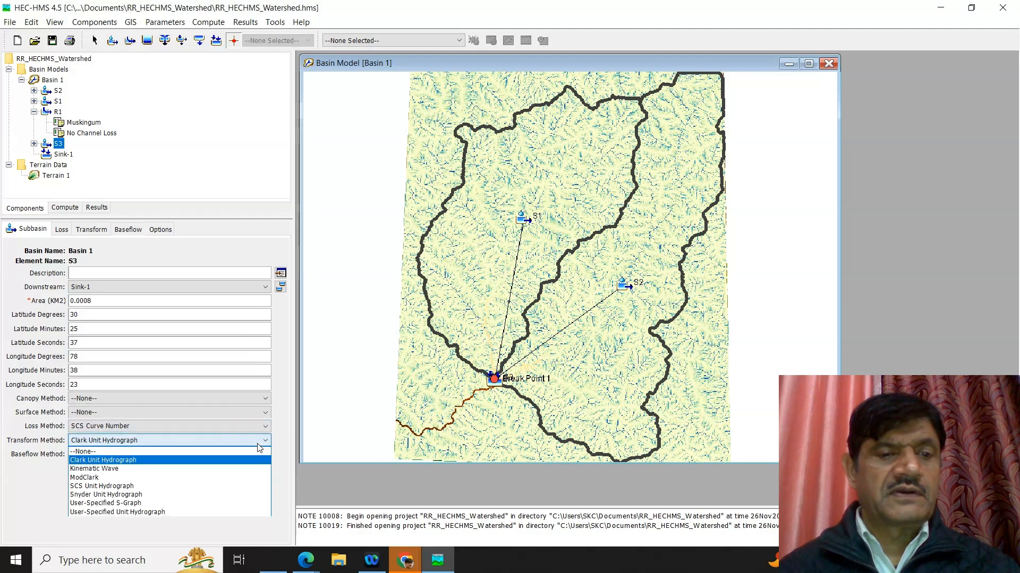
{"action": "left_click", "coordinate": [150, 486]}
{"action": "left_click", "coordinate": [118, 419]}
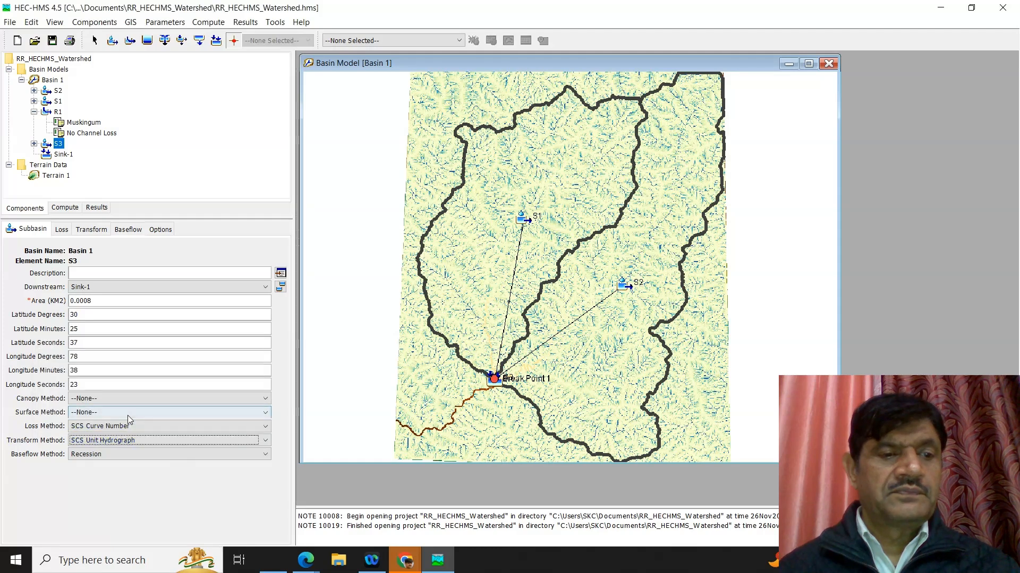
{"action": "left_click", "coordinate": [251, 456]}
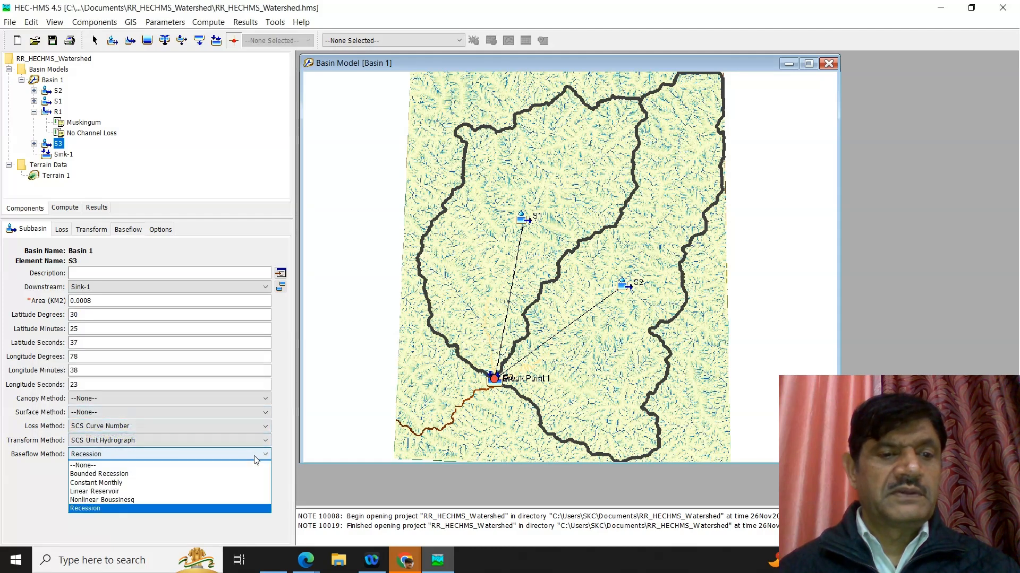
{"action": "left_click", "coordinate": [178, 471]}
{"action": "left_click", "coordinate": [117, 419]}
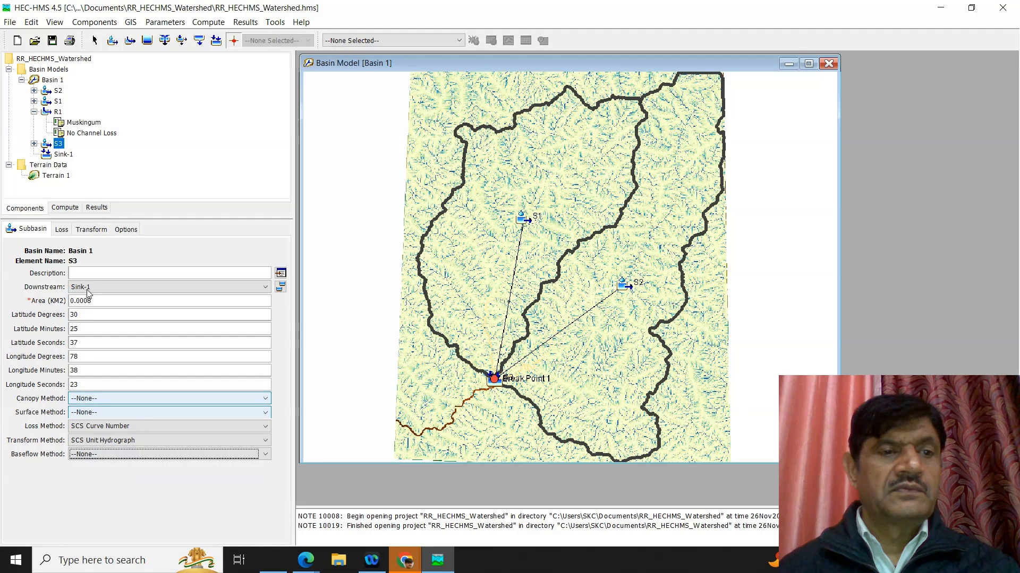
- Set S3's curve number to 65 and its lag time to 50 minutes
{"action": "left_click", "coordinate": [63, 232]}
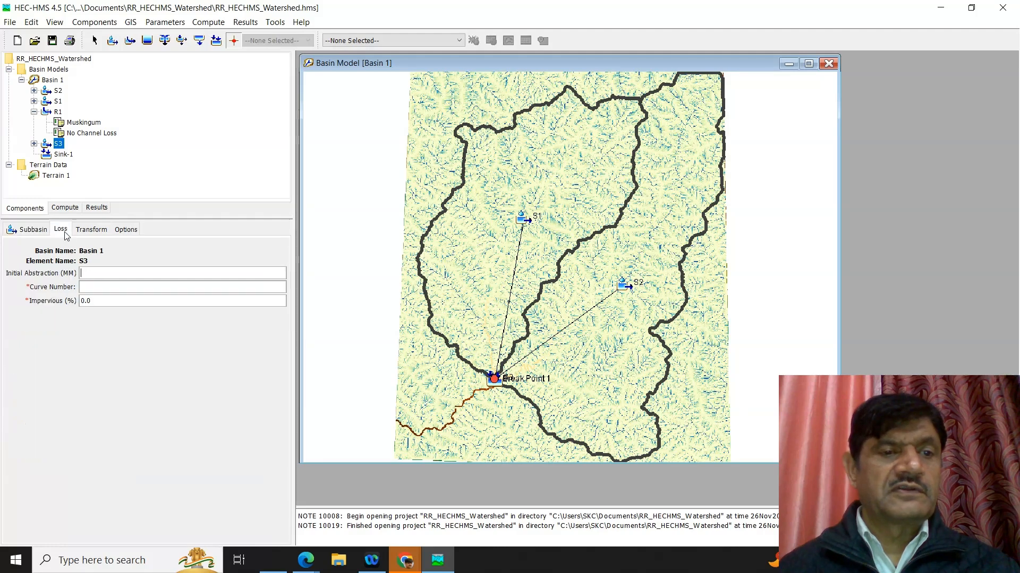
{"action": "left_click", "coordinate": [115, 286]}
{"action": "type", "text": "65"}
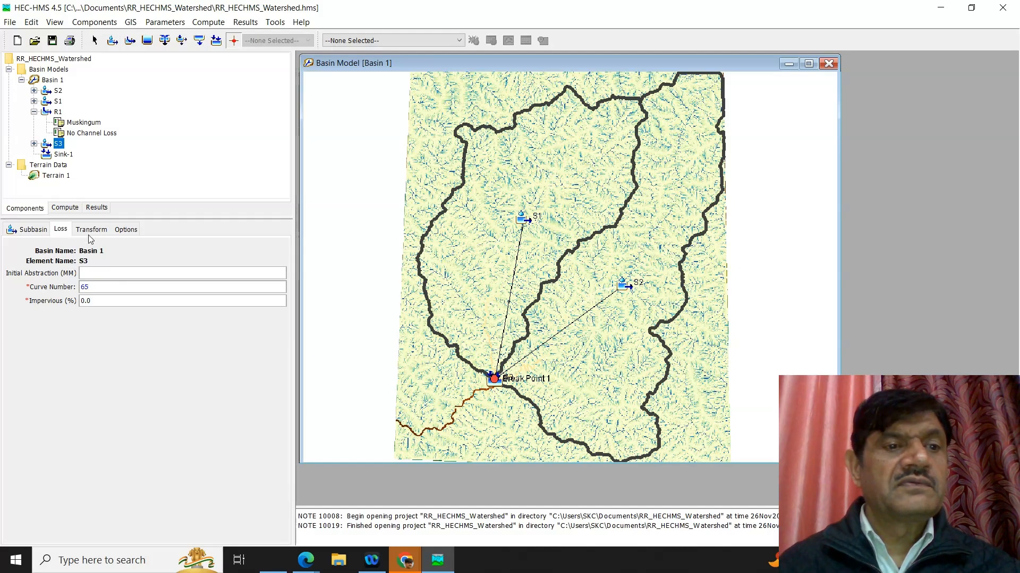
{"action": "left_click", "coordinate": [91, 232]}
{"action": "left_click", "coordinate": [104, 286]}
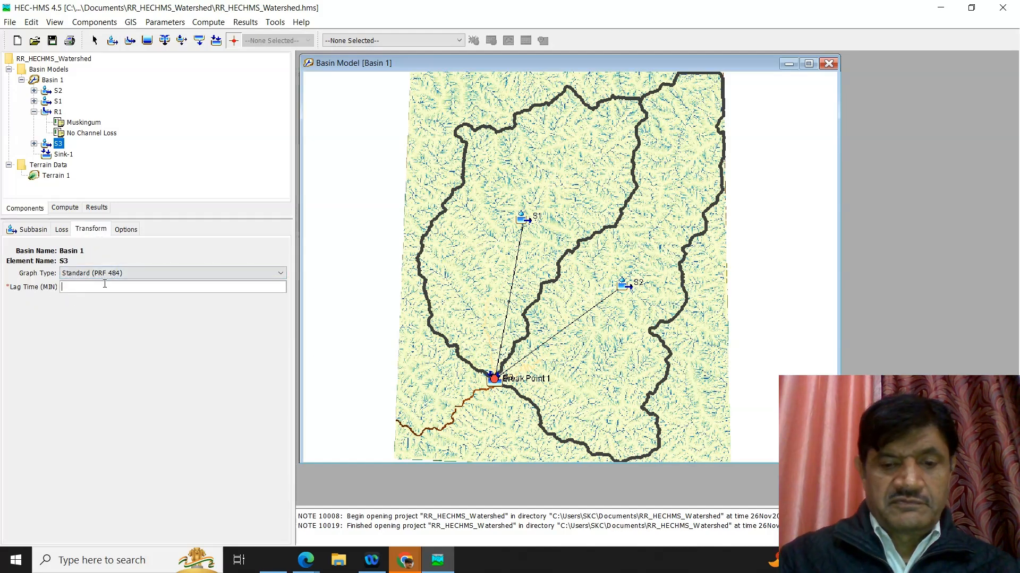
{"action": "type", "text": "50"}
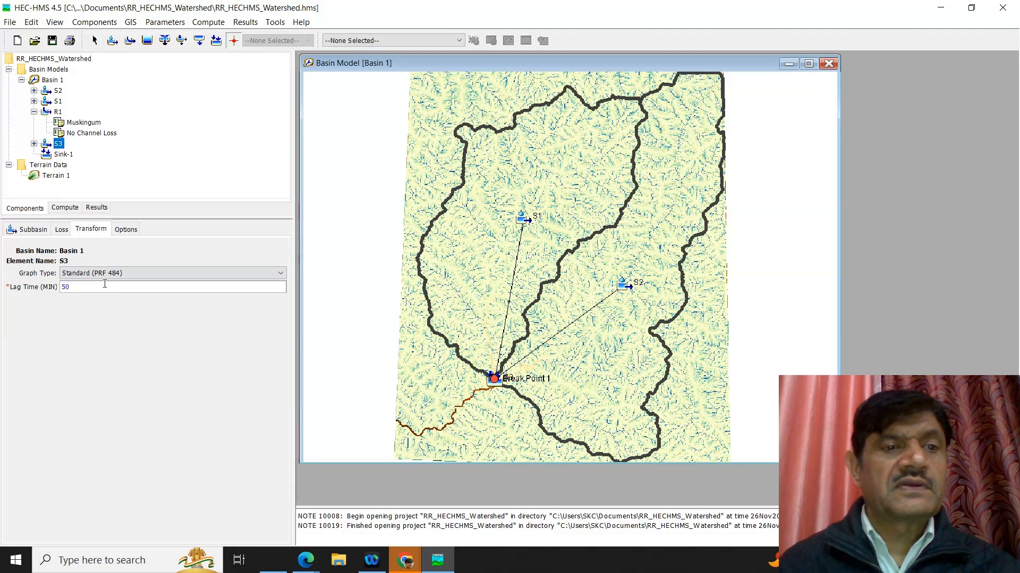
- Expand subbasin S1 and set its lag time to 80 minutes and its curve number to 70
{"action": "left_click", "coordinate": [34, 101]}
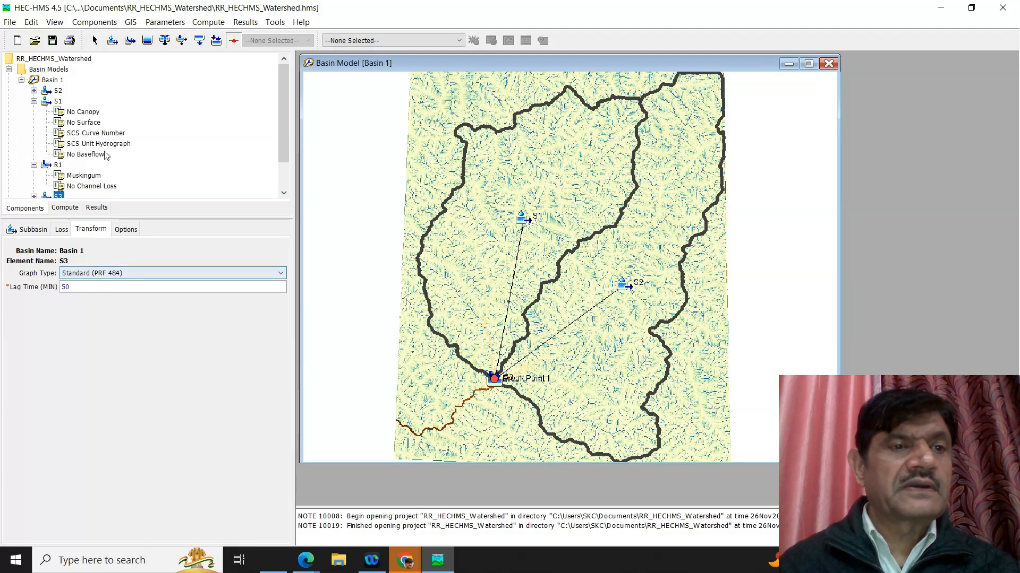
{"action": "left_click", "coordinate": [58, 102]}
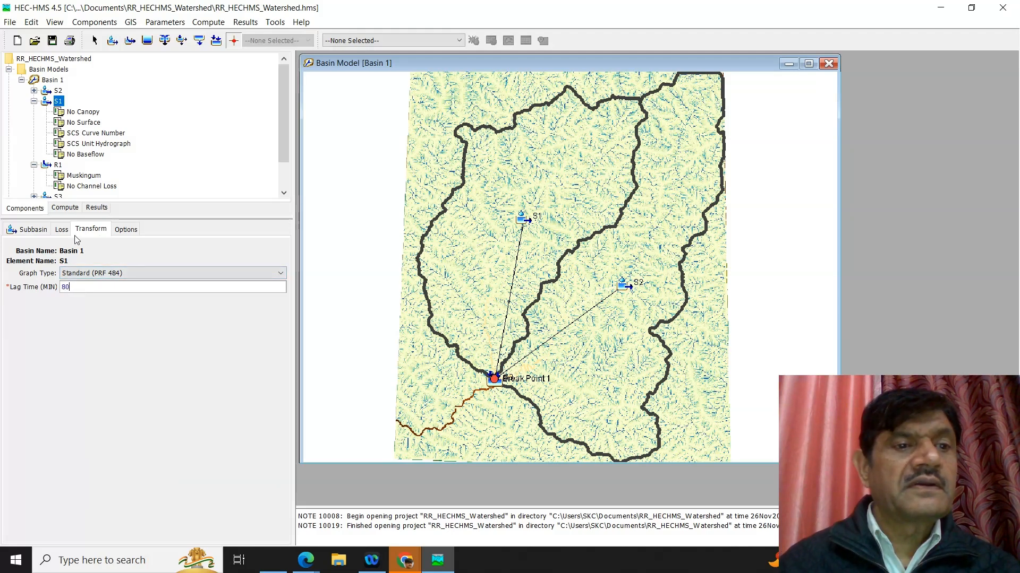
{"action": "left_click", "coordinate": [62, 231]}
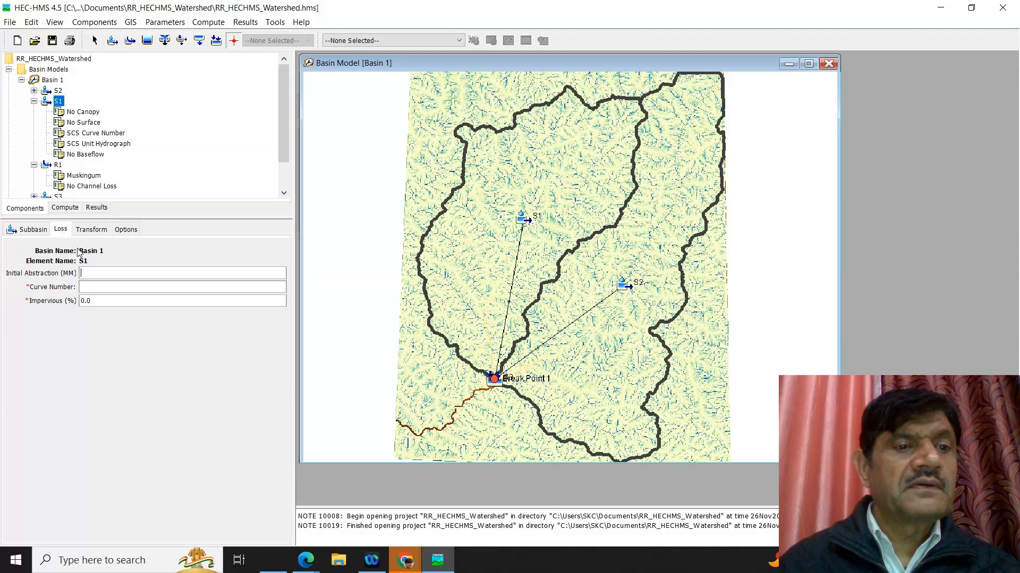
{"action": "left_click", "coordinate": [107, 288]}
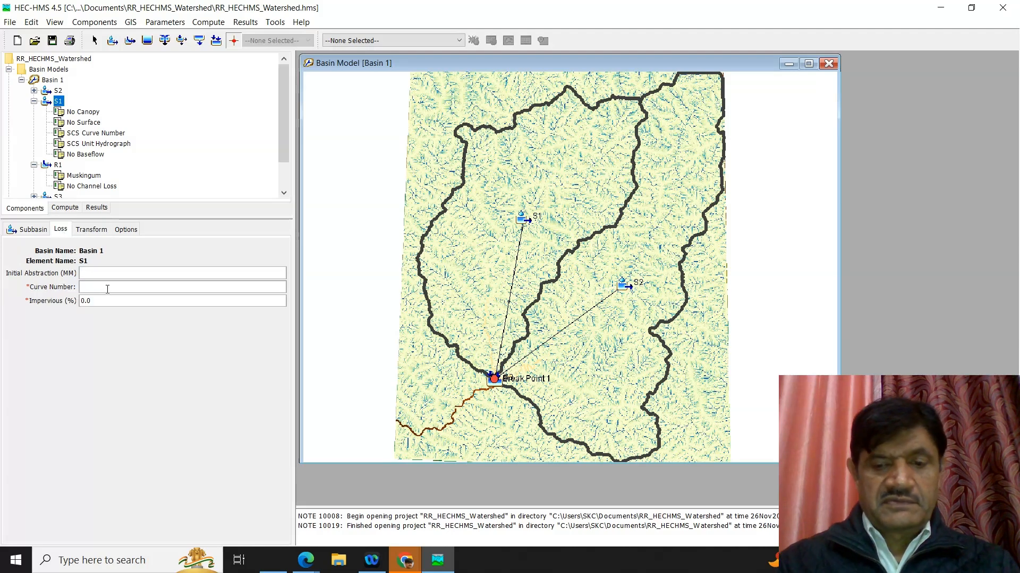
{"action": "type", "text": "70"}
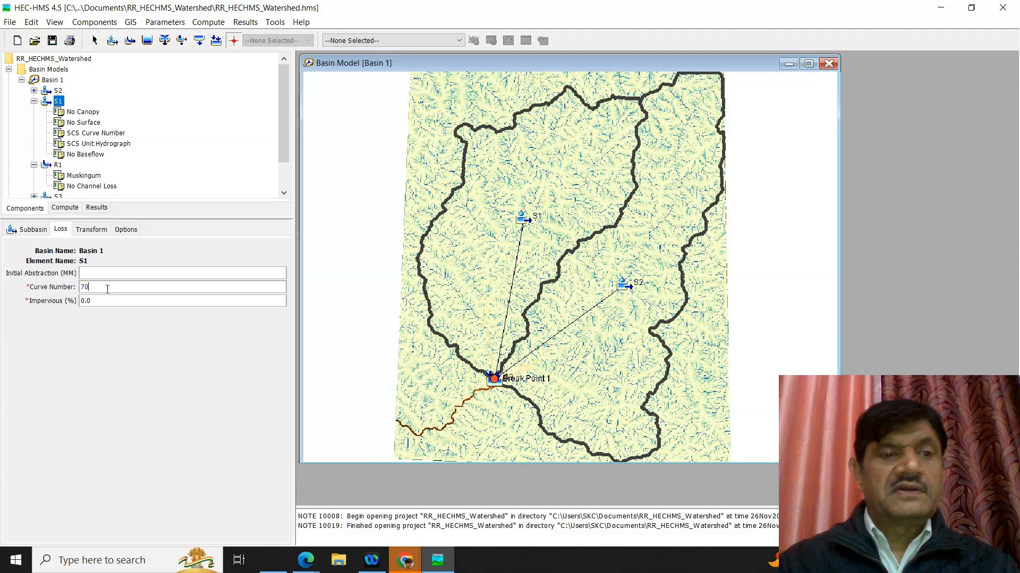
- Set subbasin S2's curve number to 60 and its lag time to 55 minutes, then collapse S2 and Basin 1
{"action": "left_click", "coordinate": [34, 91]}
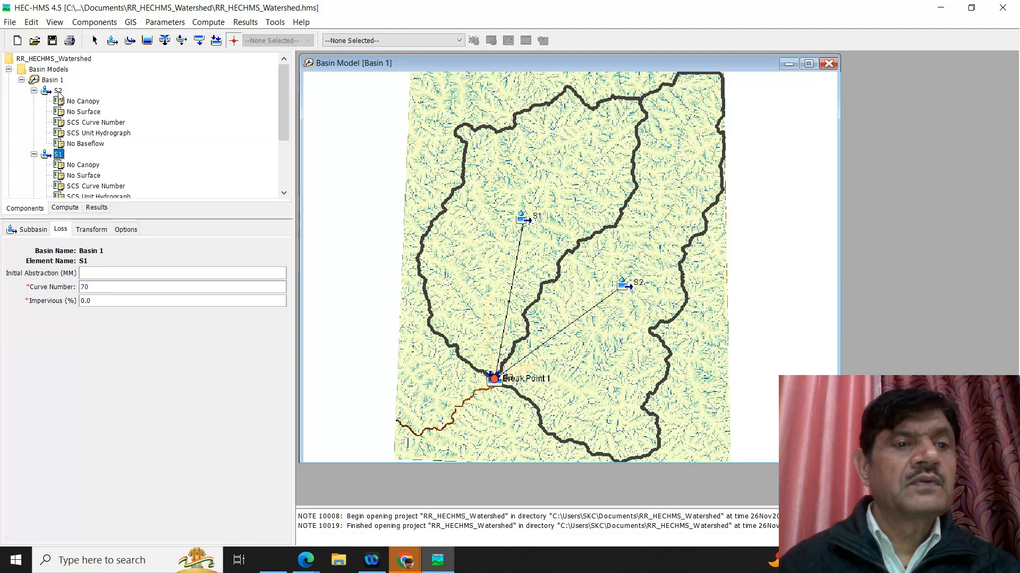
{"action": "left_click", "coordinate": [58, 91]}
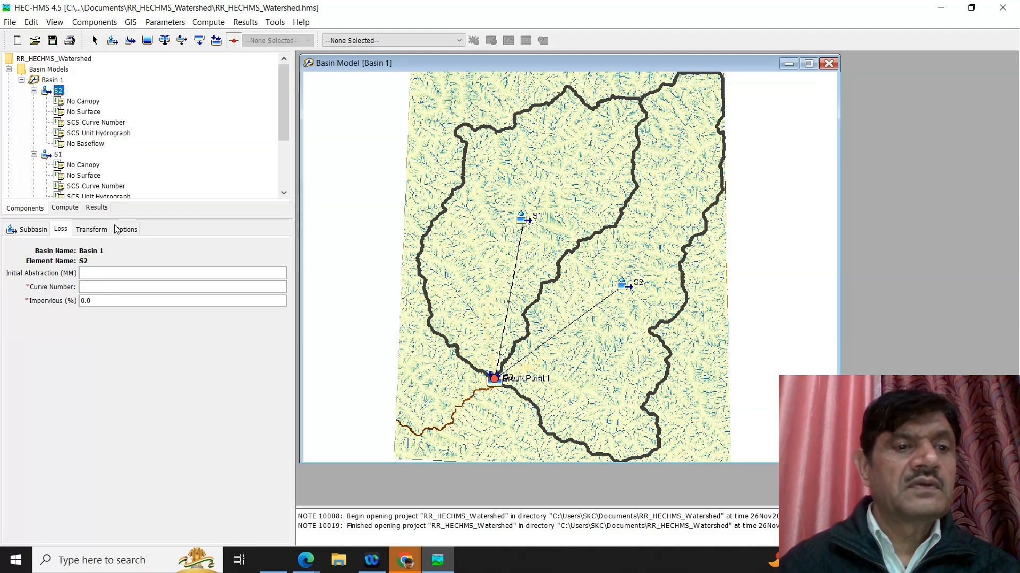
{"action": "left_click", "coordinate": [100, 286]}
{"action": "type", "text": "60"}
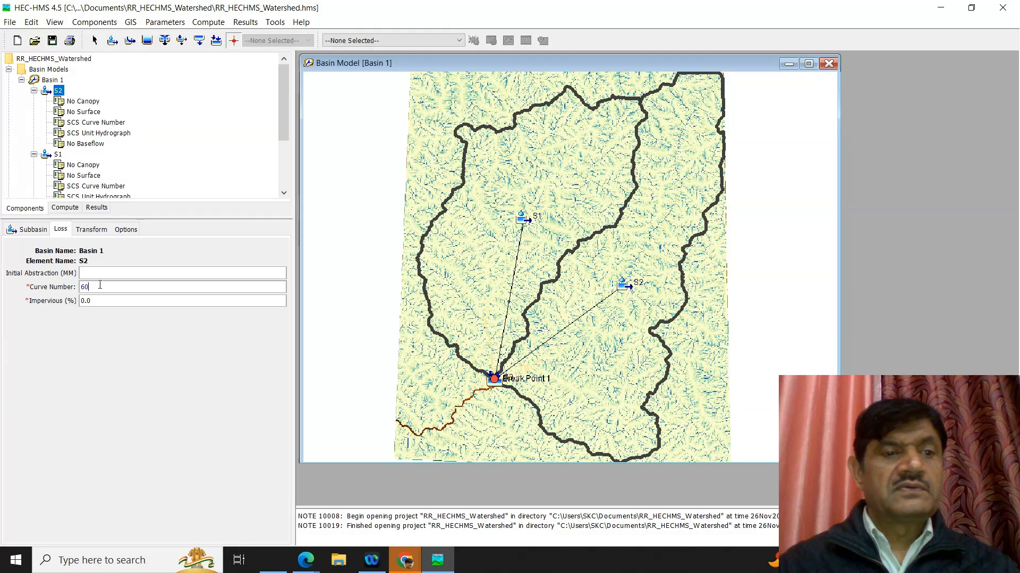
{"action": "left_click", "coordinate": [94, 232]}
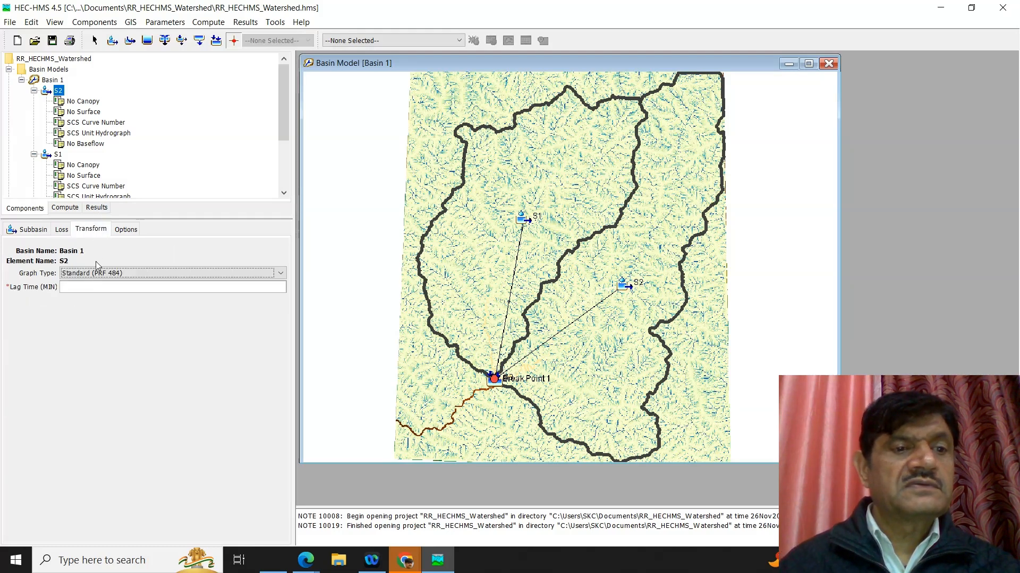
{"action": "left_click", "coordinate": [97, 288]}
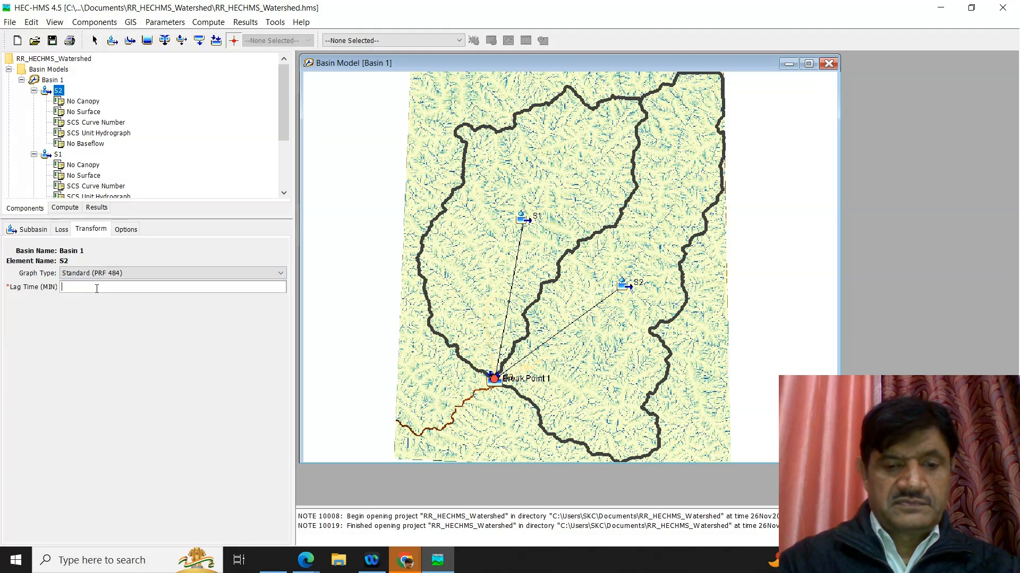
{"action": "type", "text": "55"}
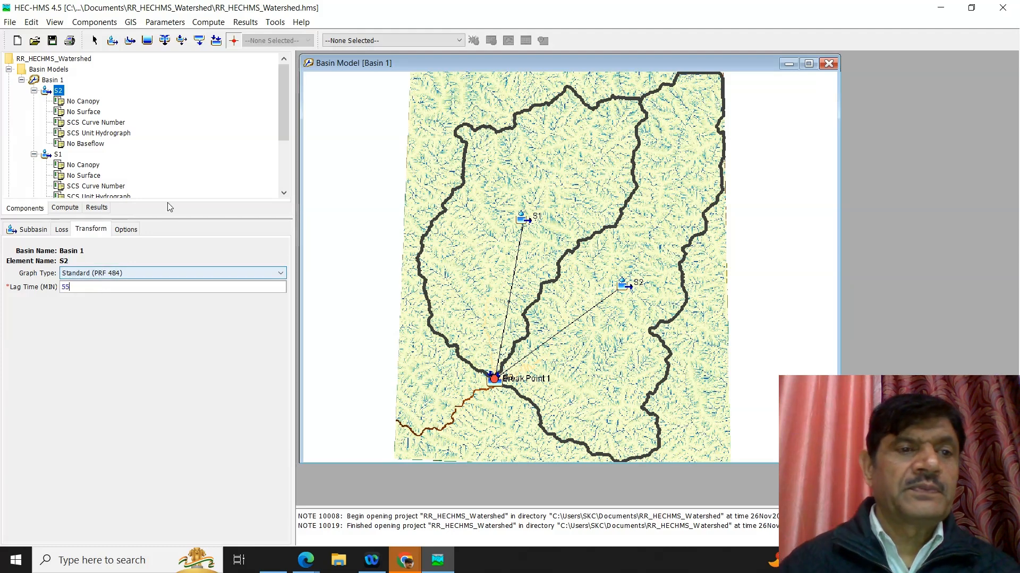
{"action": "left_click", "coordinate": [34, 91]}
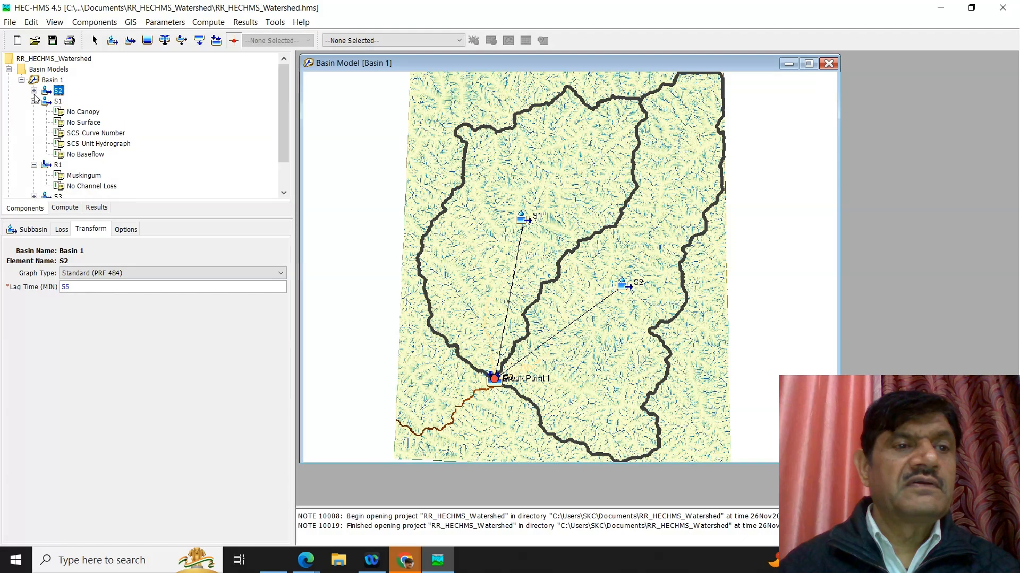
{"action": "left_click", "coordinate": [21, 80]}
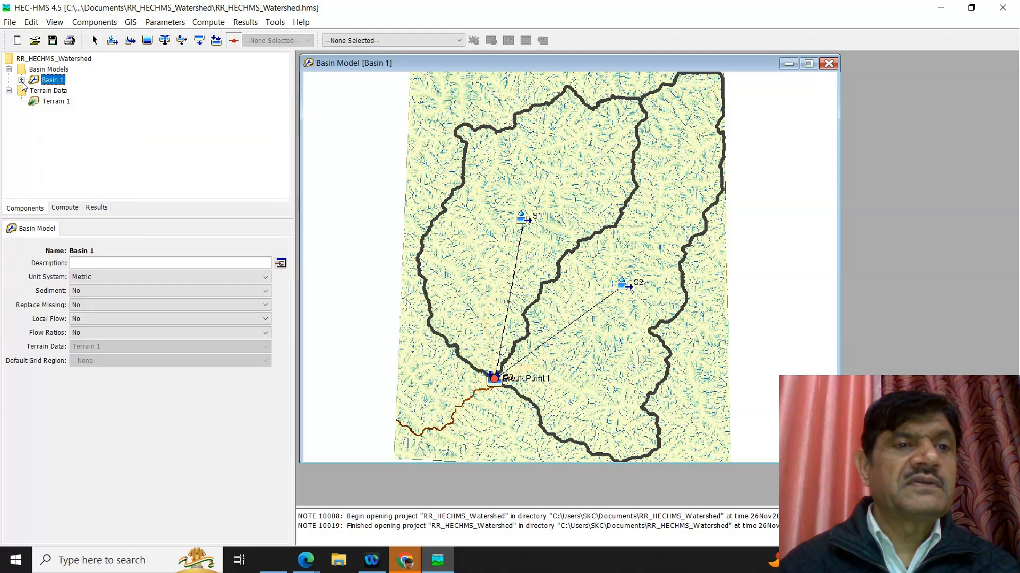
- Create two precipitation gages named Gage 1 and Gage 2 in the Time-Series Data Manager, then close the manager
{"action": "left_click", "coordinate": [94, 22]}
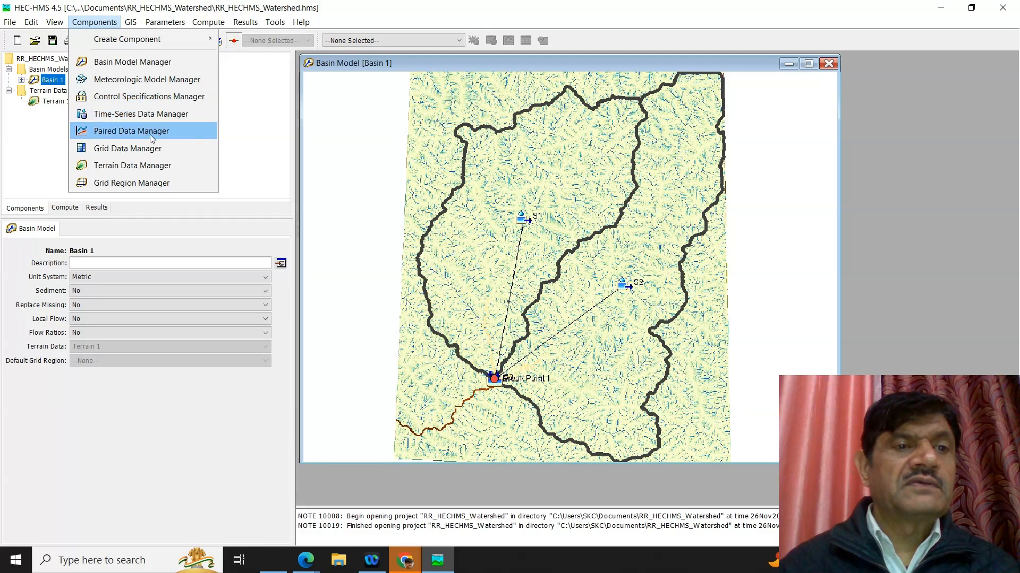
{"action": "left_click", "coordinate": [171, 114]}
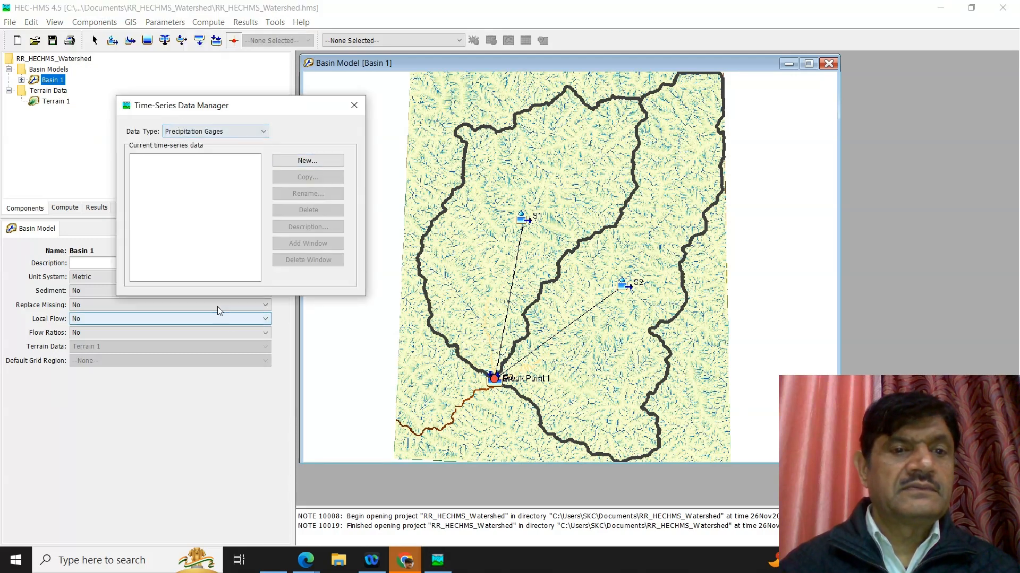
{"action": "left_click", "coordinate": [307, 162]}
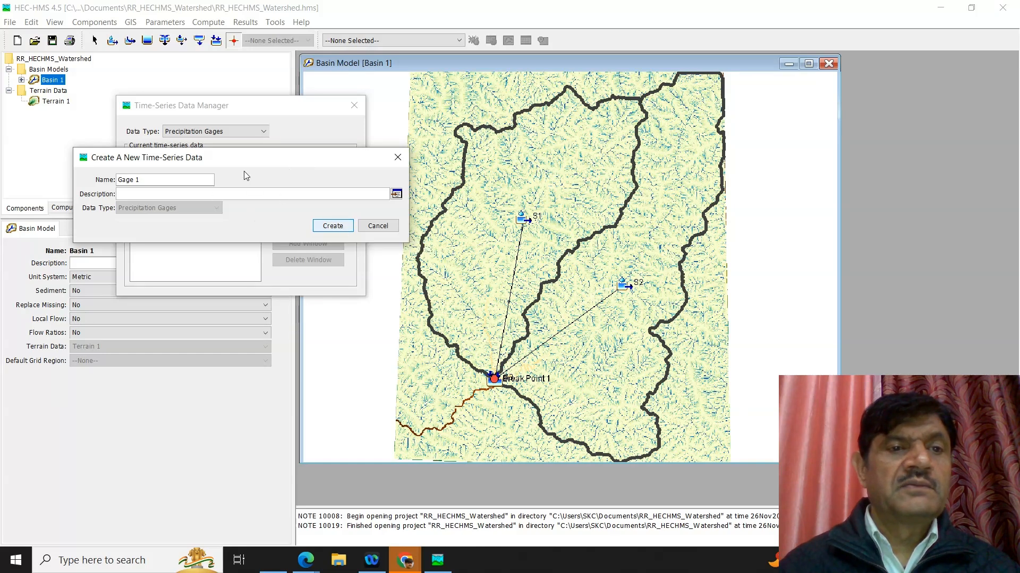
{"action": "left_click", "coordinate": [333, 226]}
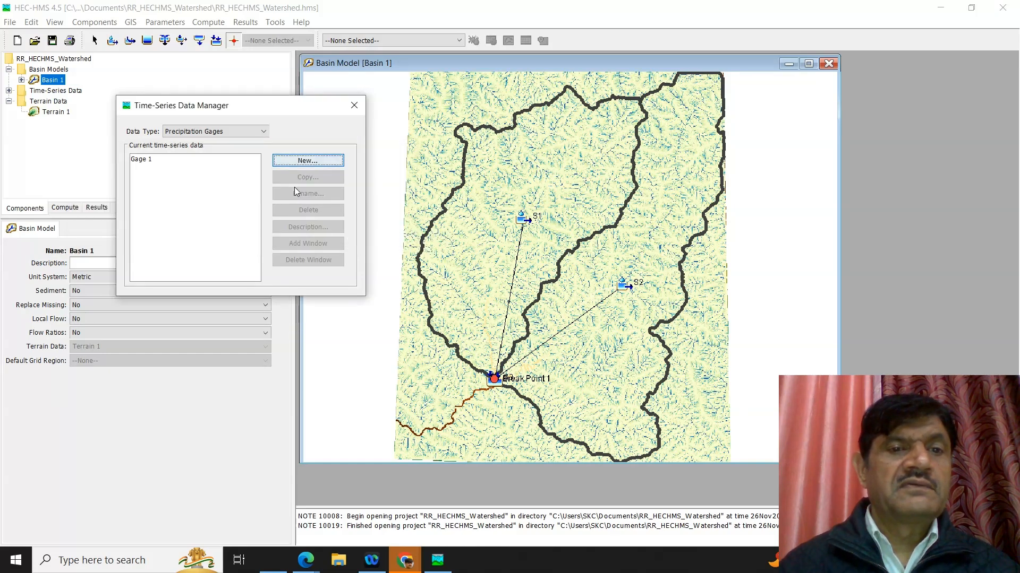
{"action": "left_click", "coordinate": [307, 161]}
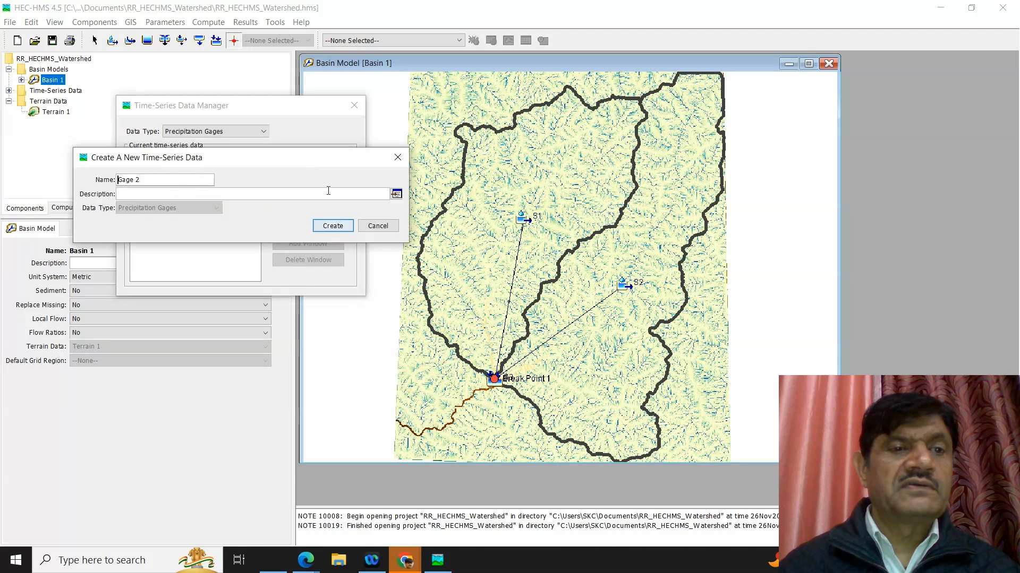
{"action": "left_click", "coordinate": [334, 229]}
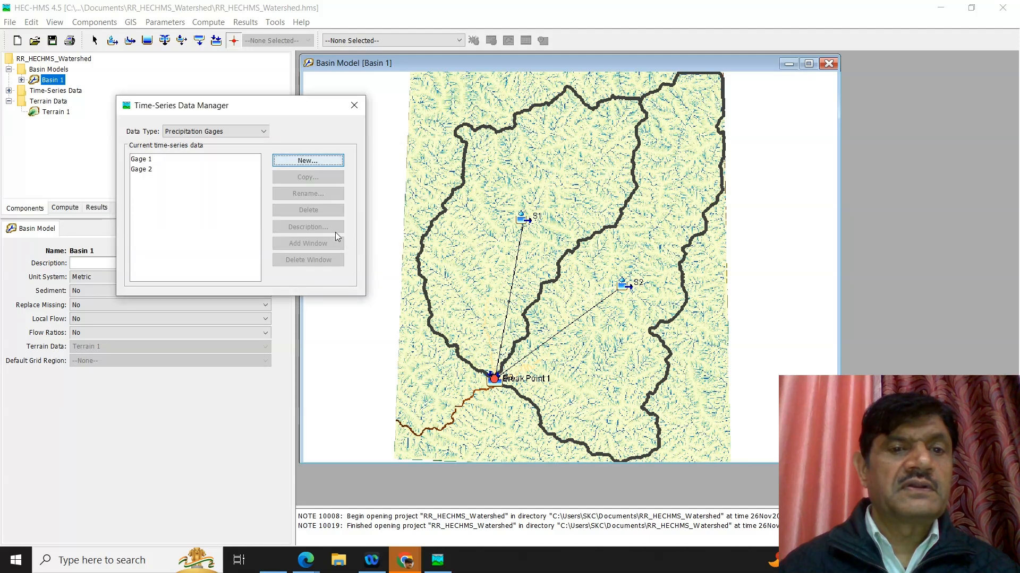
{"action": "left_click", "coordinate": [354, 105]}
- Expand the precipitation gages under Time-Series Data and set Gage 1's time interval to 1 Hour
{"action": "left_click", "coordinate": [21, 80]}
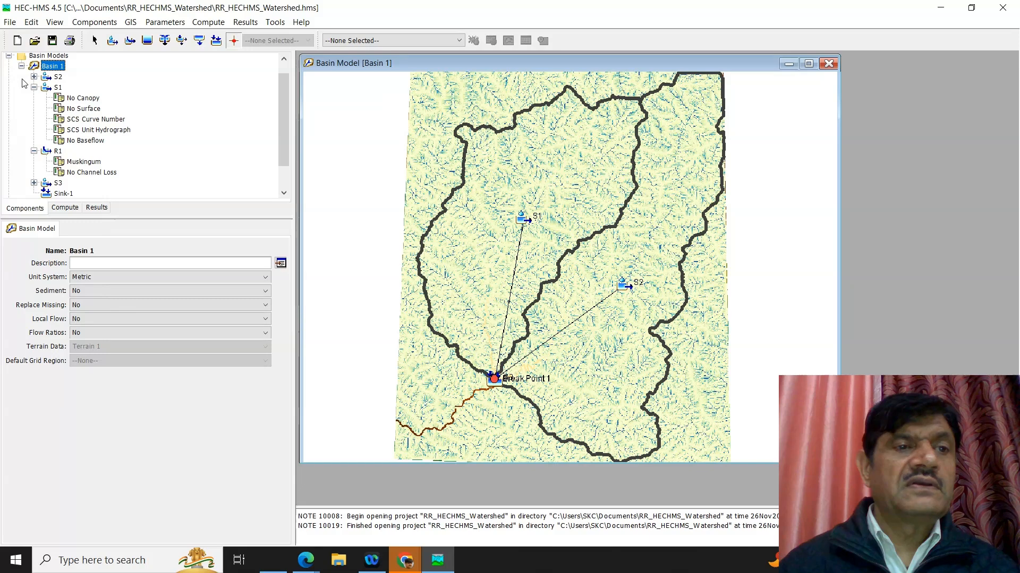
{"action": "left_click", "coordinate": [22, 67]}
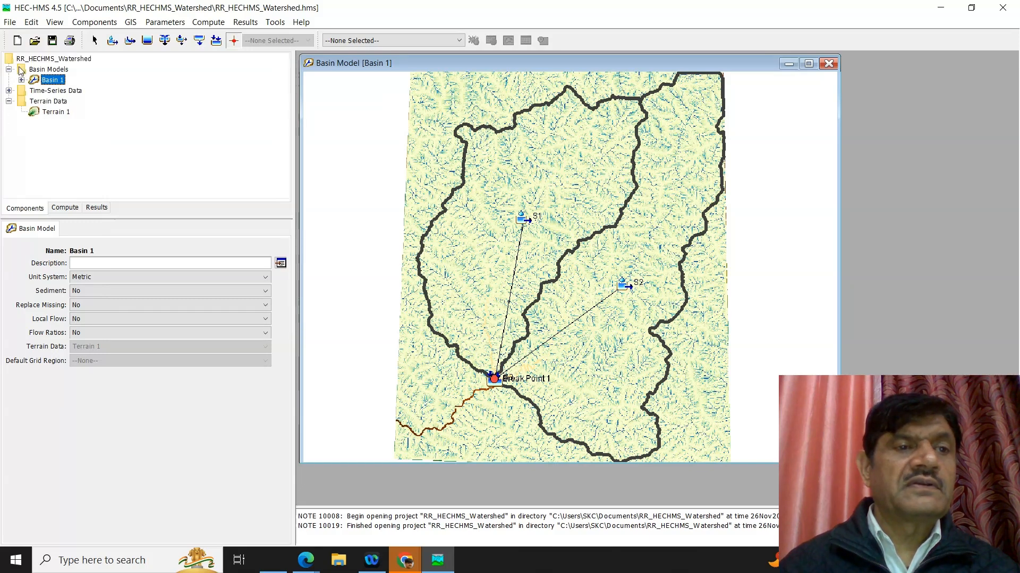
{"action": "left_click", "coordinate": [8, 90]}
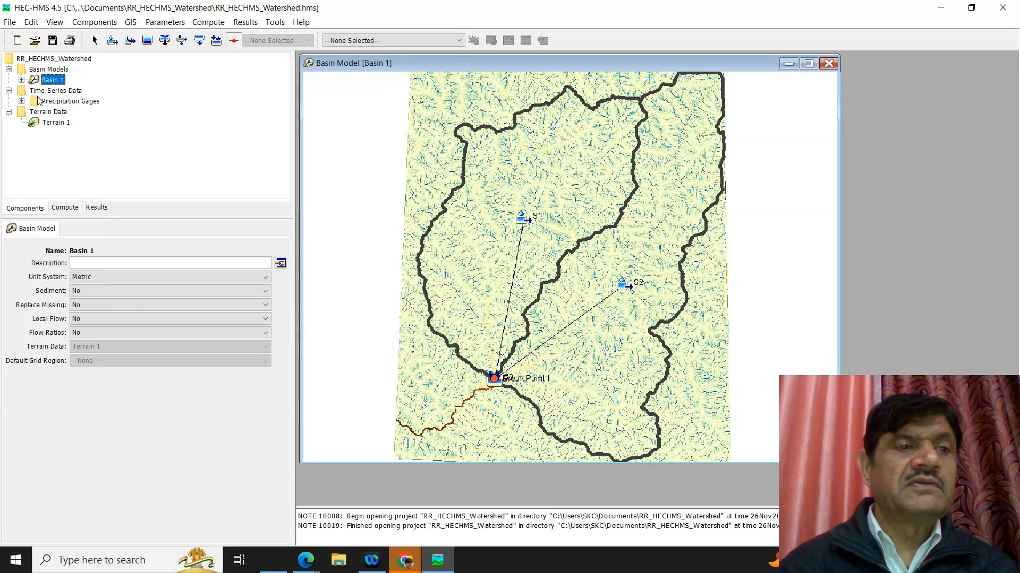
{"action": "left_click", "coordinate": [22, 101]}
{"action": "left_click", "coordinate": [59, 112]}
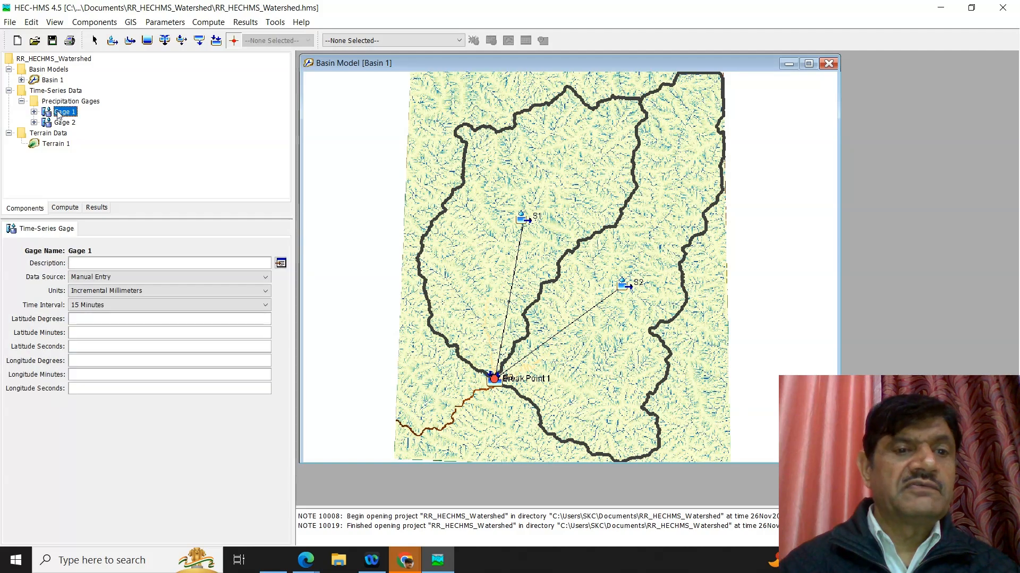
{"action": "left_click", "coordinate": [250, 306]}
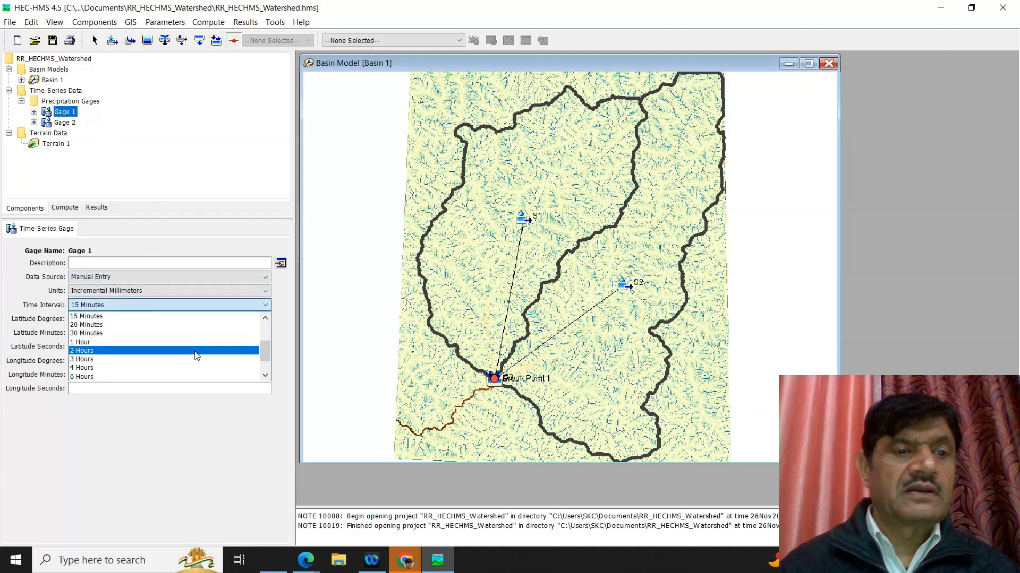
{"action": "left_click", "coordinate": [213, 344]}
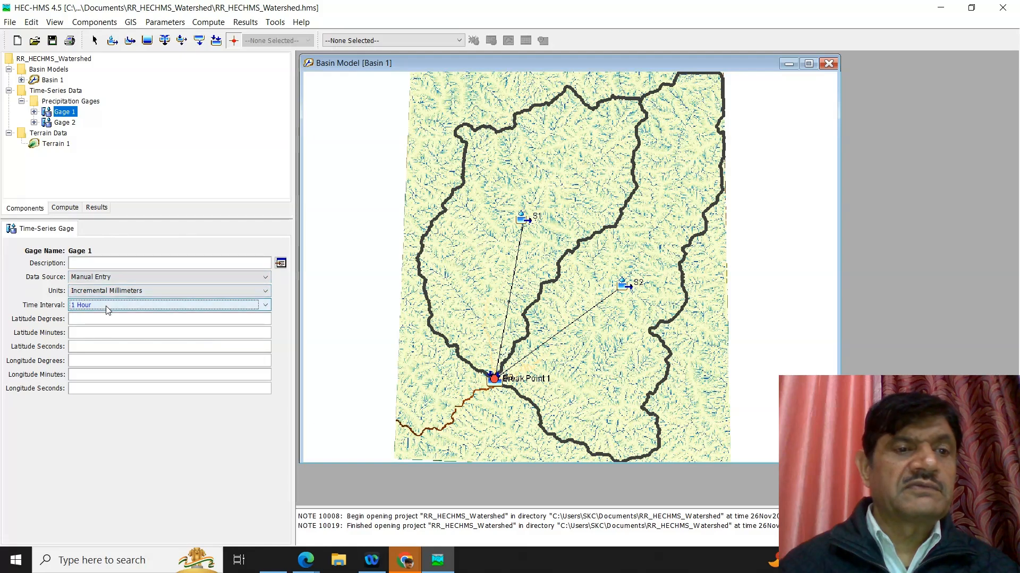
- Enter Gage 1's hourly precipitation on 01Jan2000 from 01:00 to 05:00 as 10, 20, 40, 23 and 5 mm
{"action": "left_click", "coordinate": [34, 111]}
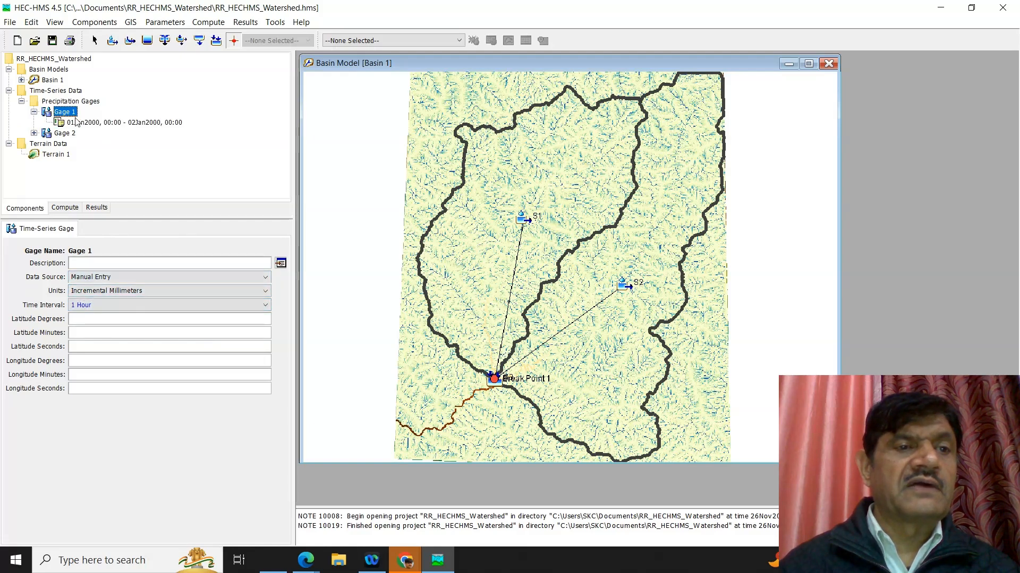
{"action": "left_click", "coordinate": [90, 125]}
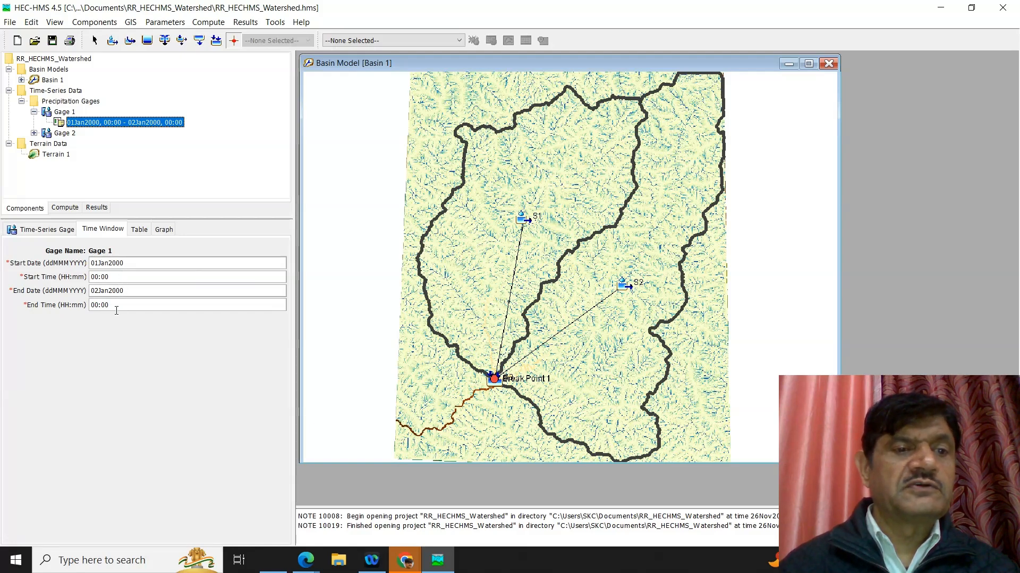
{"action": "left_click", "coordinate": [139, 230]}
{"action": "left_click", "coordinate": [238, 279]}
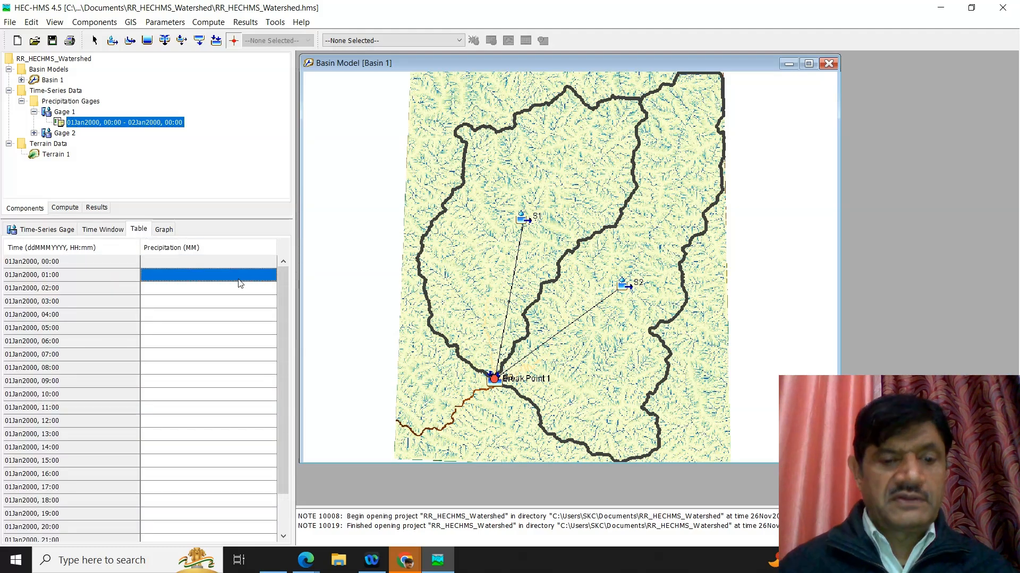
{"action": "type", "text": "10"}
{"action": "key", "text": "Return"}
{"action": "type", "text": "20"}
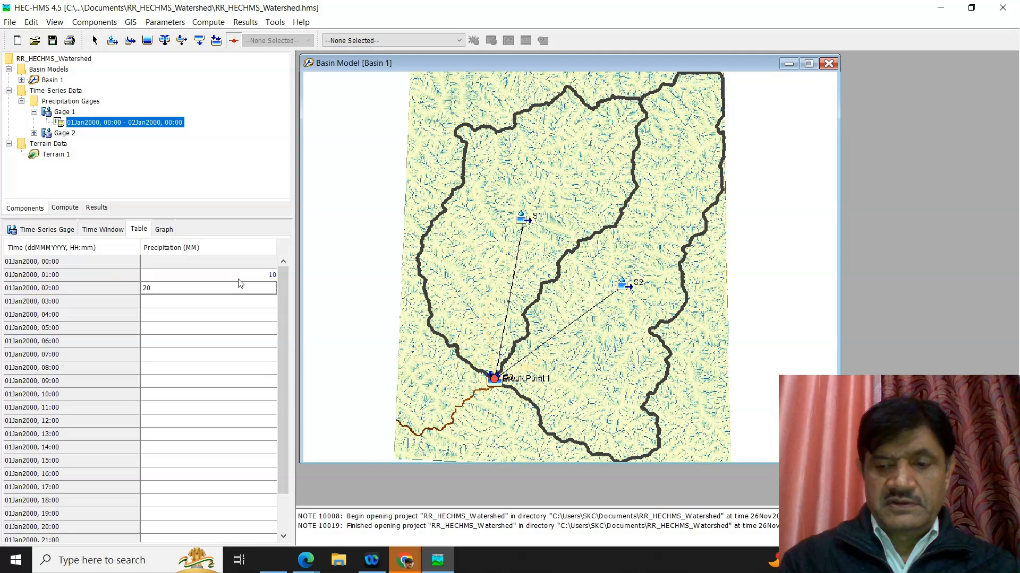
{"action": "key", "text": "Return"}
{"action": "type", "text": "40"}
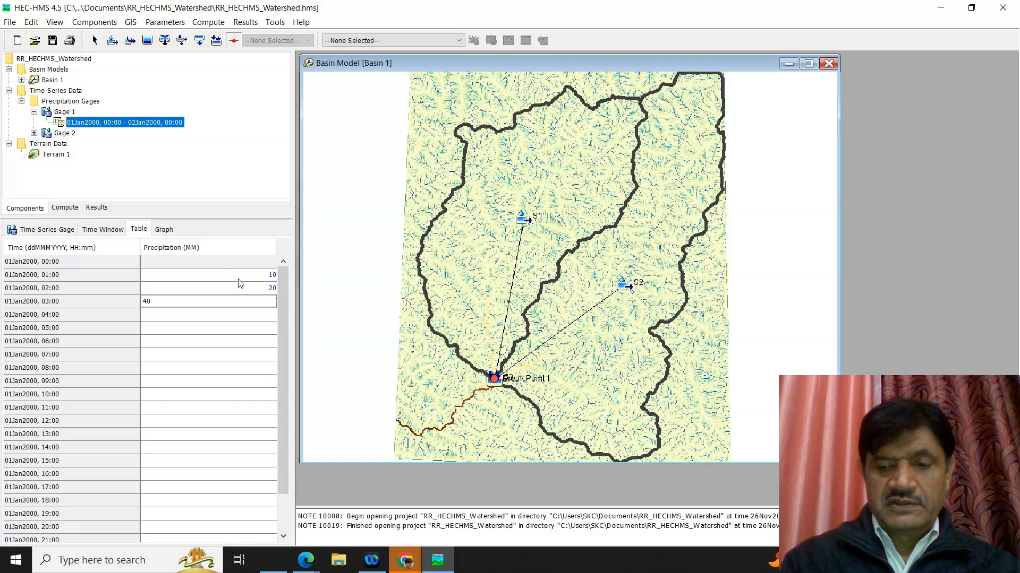
{"action": "key", "text": "Return"}
{"action": "type", "text": "23"}
{"action": "key", "text": "Return"}
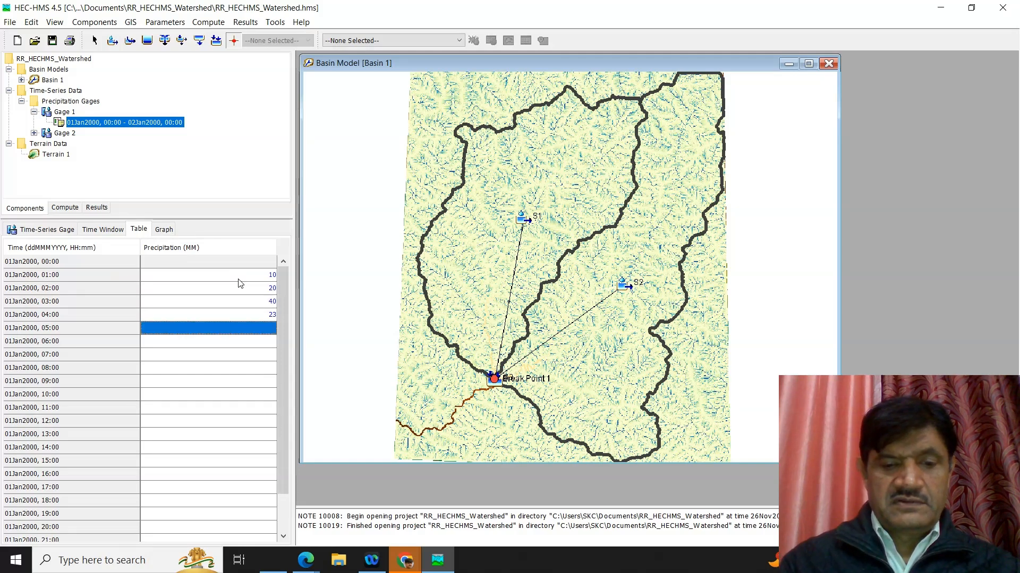
{"action": "type", "text": "5"}
{"action": "key", "text": "Return"}
- Fill Gage 1's hourly precipitation with 0 mm from 06:00 to 14:00
{"action": "type", "text": "0"}
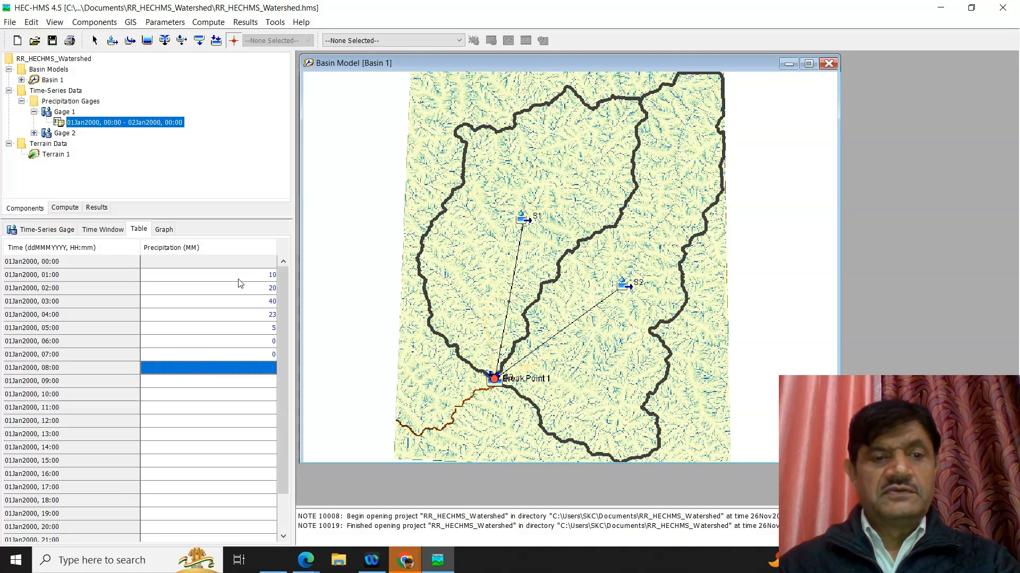
{"action": "type", "text": " 0 0"}
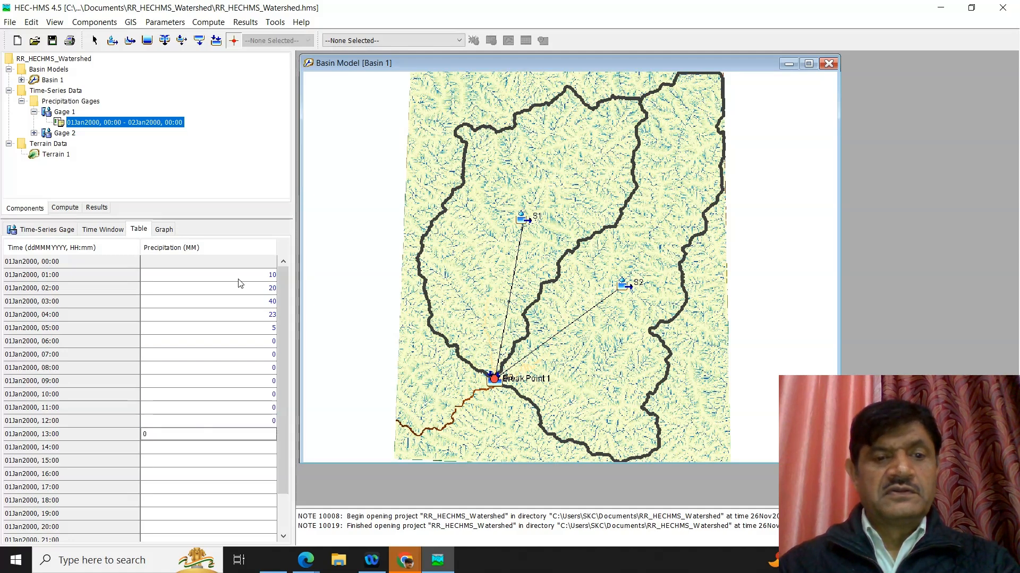
{"action": "type", "text": " 0 0 0 0 0 0 0"}
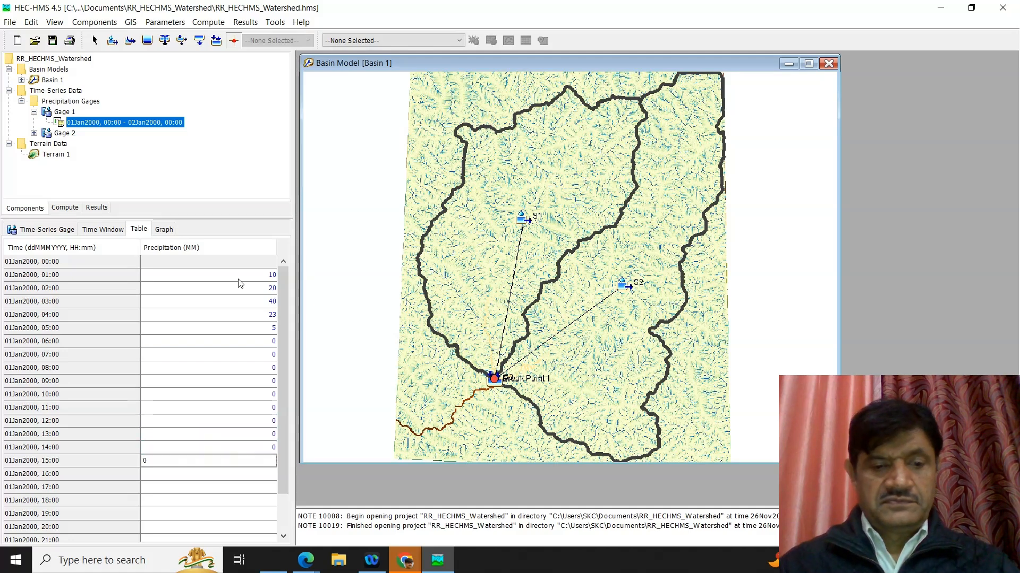
- Enter Gage 1's hourly precipitation from 15:00 to 19:00 as 32, 45, 50, 6 and 3 mm
{"action": "type", "text": "32"}
{"action": "key", "text": "Return"}
{"action": "type", "text": "45"}
{"action": "key", "text": "Return"}
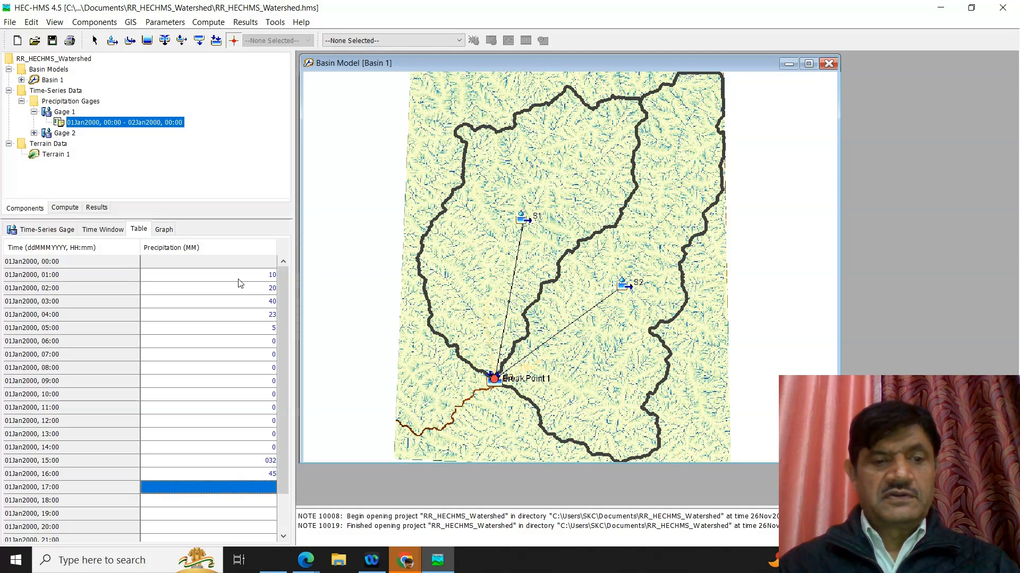
{"action": "type", "text": "50"}
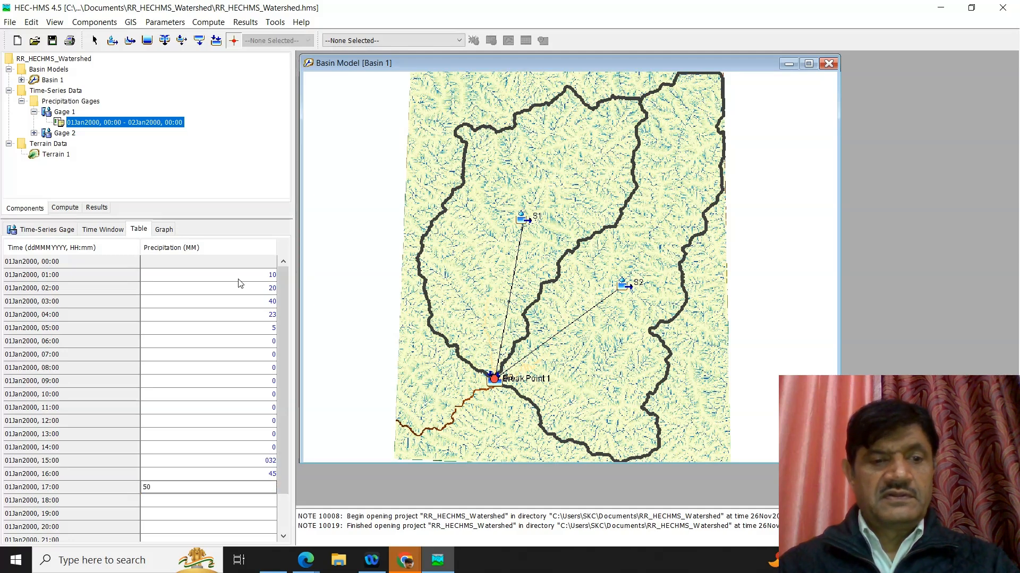
{"action": "key", "text": "Return"}
{"action": "type", "text": "6"}
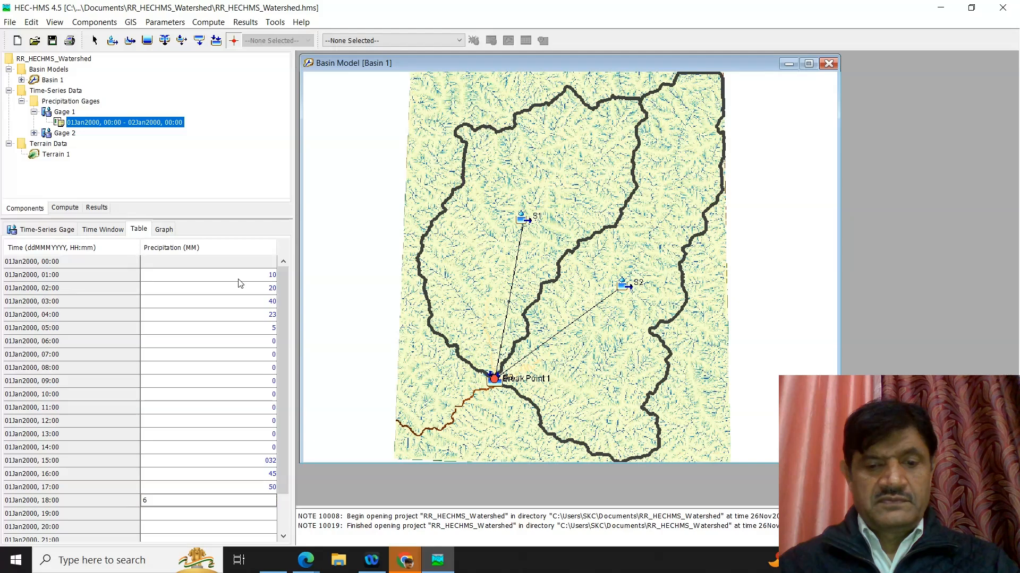
{"action": "key", "text": "Return"}
{"action": "type", "text": "3"}
{"action": "key", "text": "Return"}
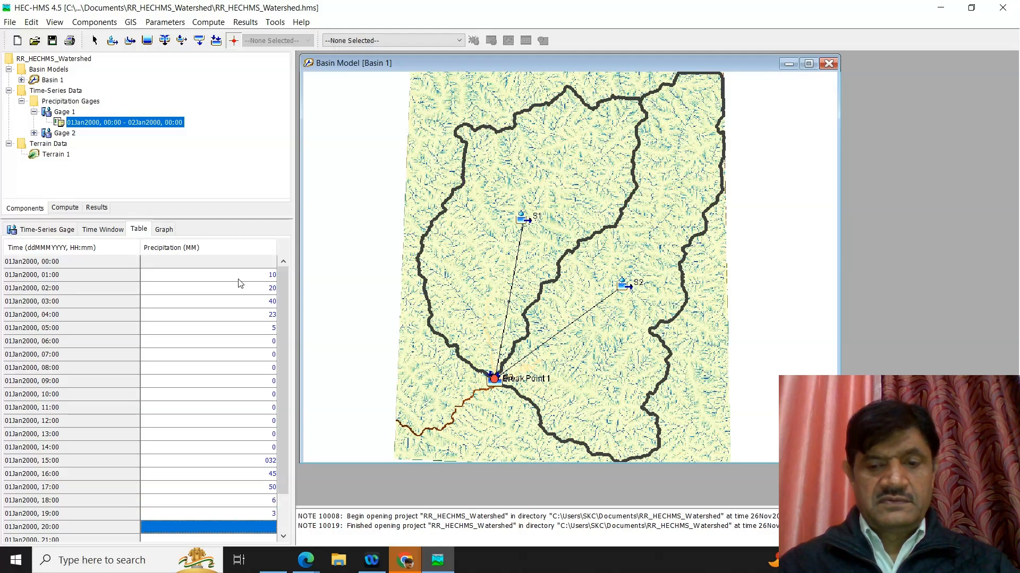
- Complete Gage 1's precipitation table with 0 mm from 20:00 to 23:00
{"action": "type", "text": "0"}
{"action": "key", "text": "Return"}
{"action": "type", "text": "0"}
{"action": "key", "text": "Return"}
{"action": "type", "text": "0"}
{"action": "key", "text": "Return"}
{"action": "type", "text": "0"}
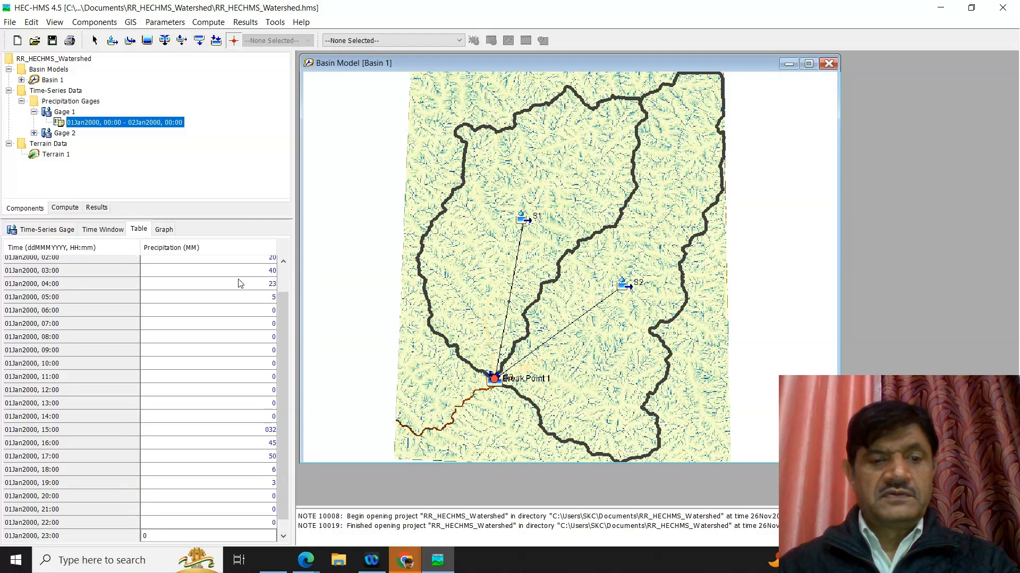
{"action": "key", "text": "Return"}
{"action": "key", "text": "Return"}
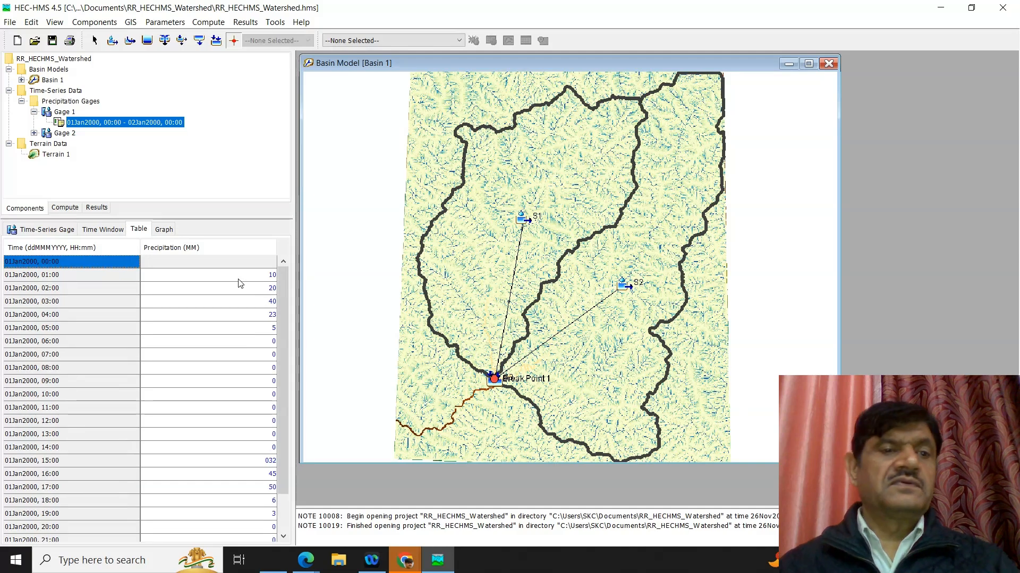
- Expand Gage 2 and set its time interval to 1 Hour
{"action": "left_click", "coordinate": [34, 133]}
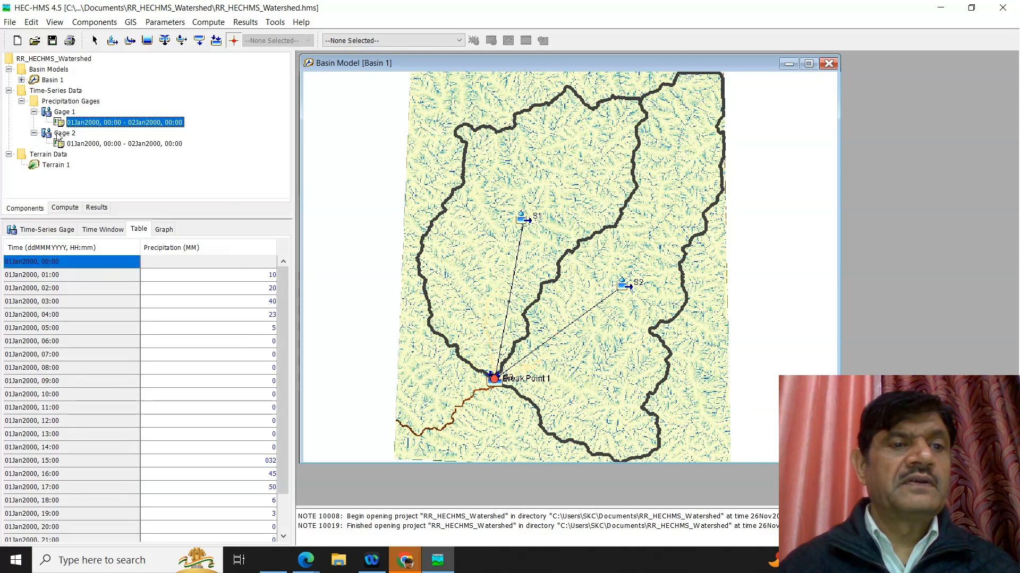
{"action": "left_click", "coordinate": [59, 133]}
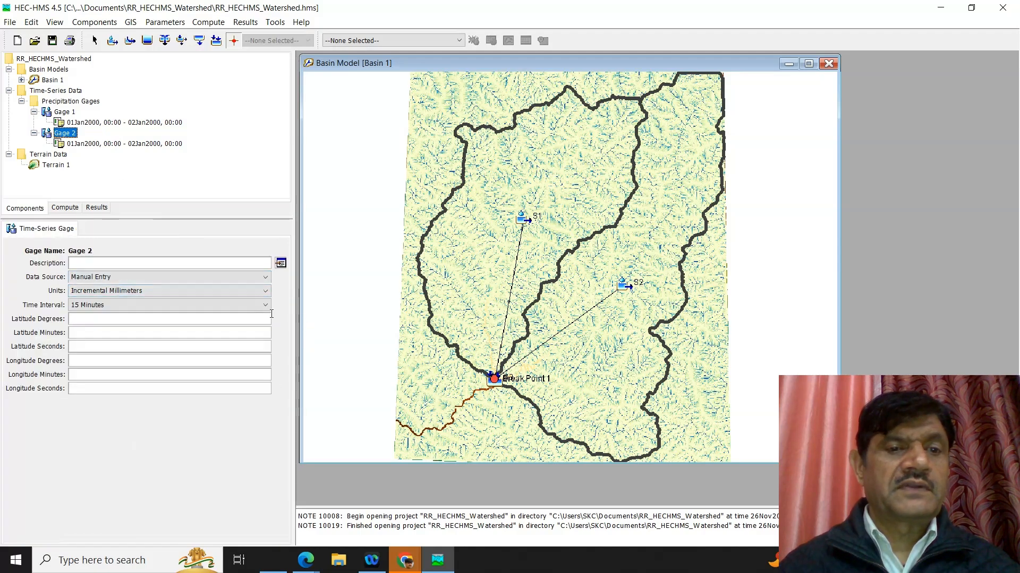
{"action": "left_click", "coordinate": [228, 305]}
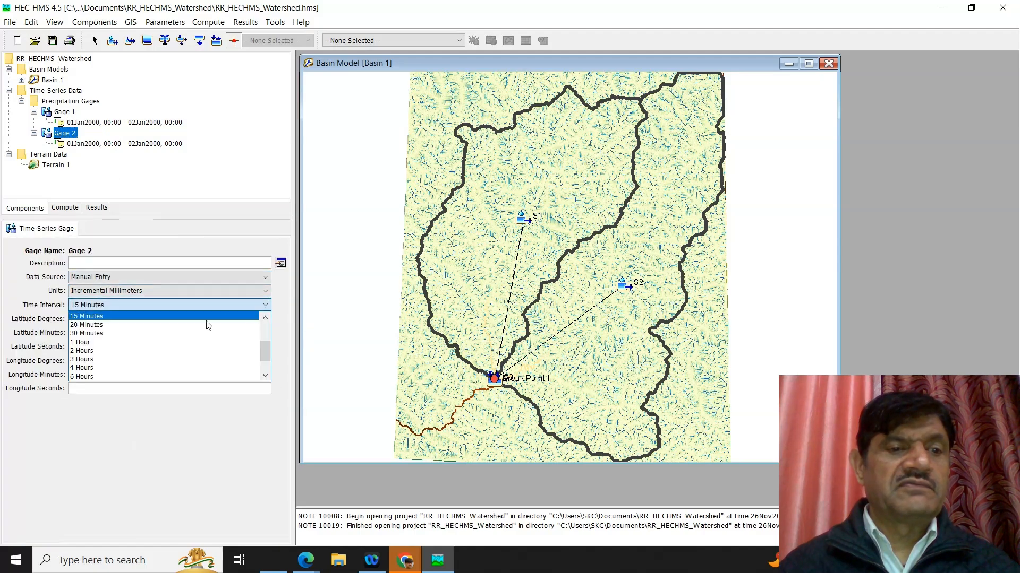
{"action": "left_click", "coordinate": [171, 343]}
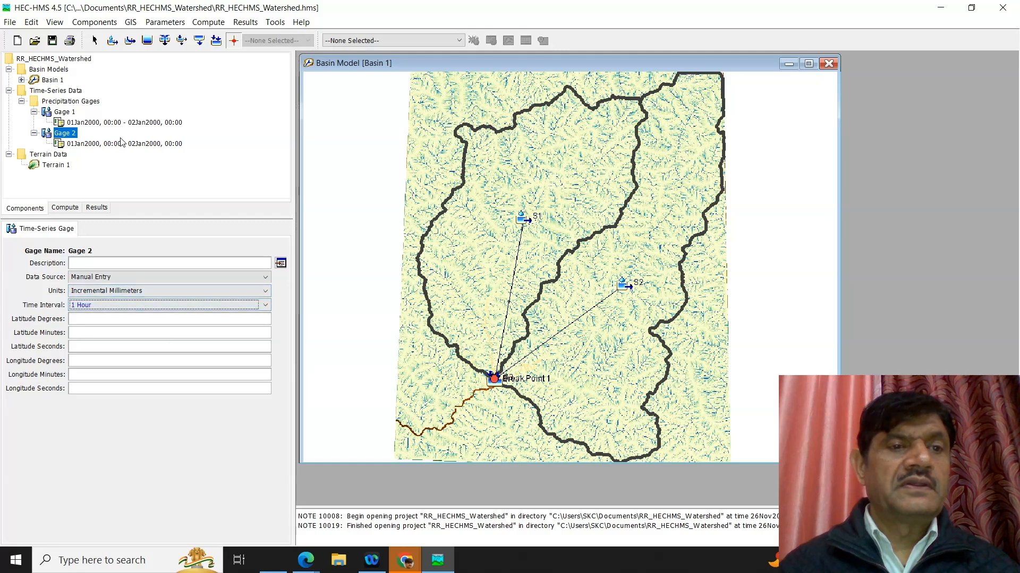
- Open Gage 2's time-series table and enter precipitation of 21, 23 and 43 mm for 01:00 to 03:00
{"action": "left_click", "coordinate": [128, 144]}
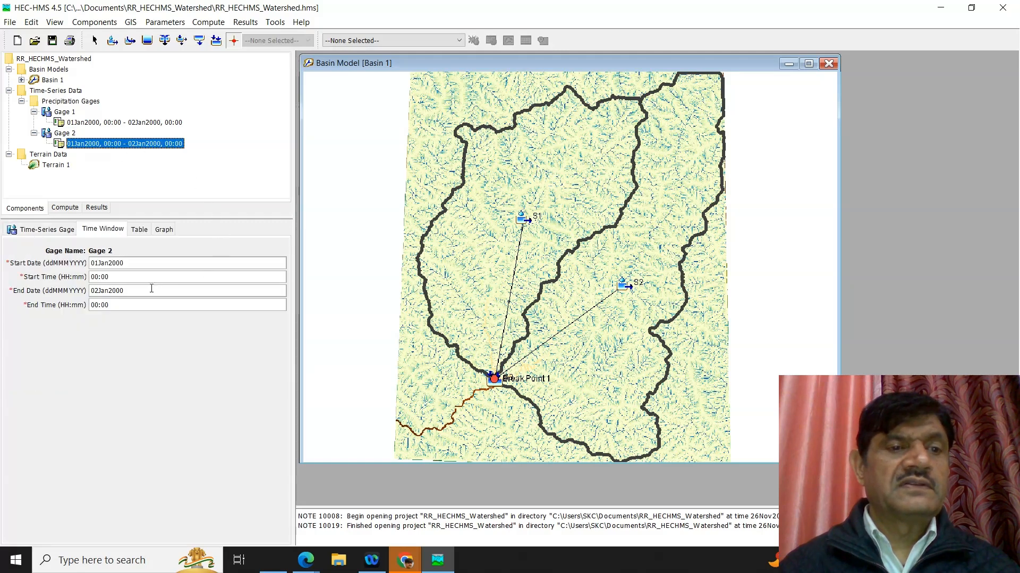
{"action": "left_click", "coordinate": [141, 230]}
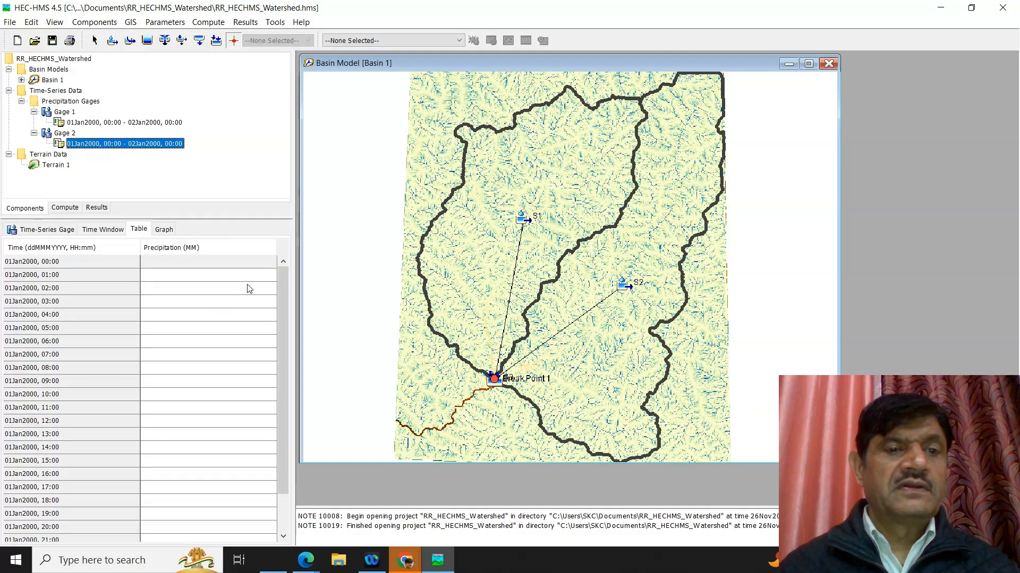
{"action": "left_click", "coordinate": [264, 275]}
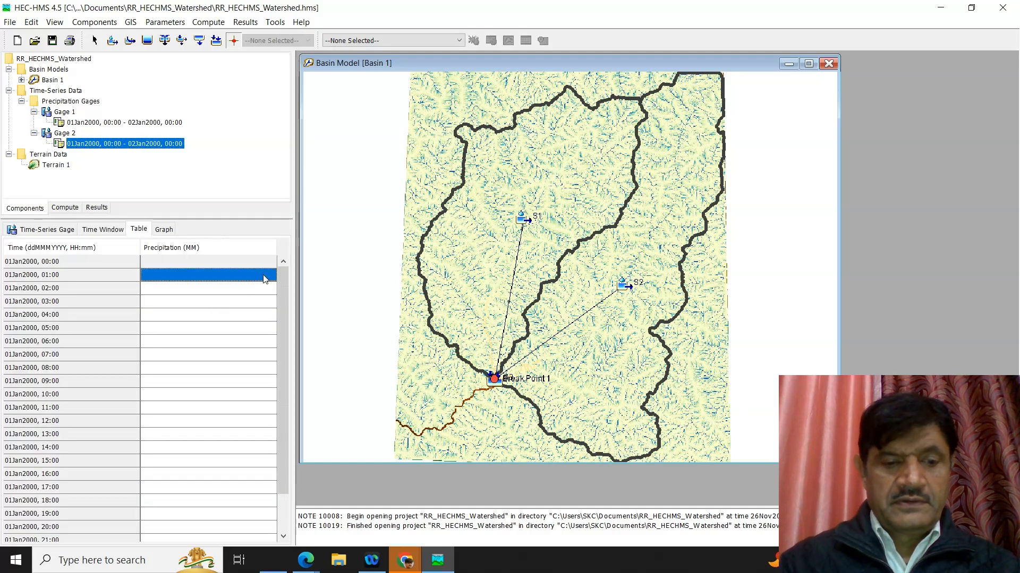
{"action": "type", "text": "21"}
{"action": "key", "text": "Return"}
{"action": "type", "text": "23"}
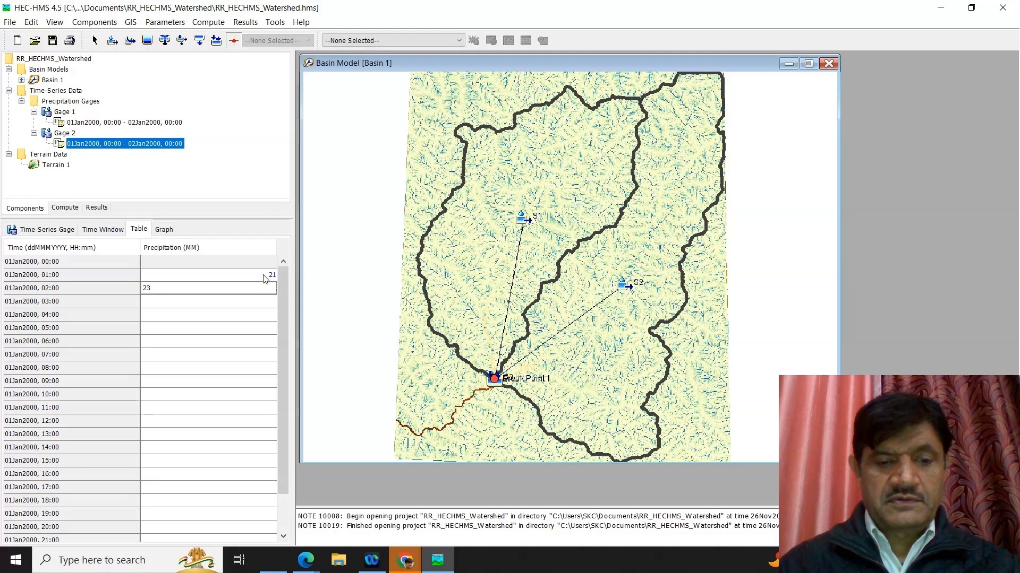
{"action": "key", "text": "Return"}
{"action": "type", "text": "43"}
{"action": "key", "text": "Return"}
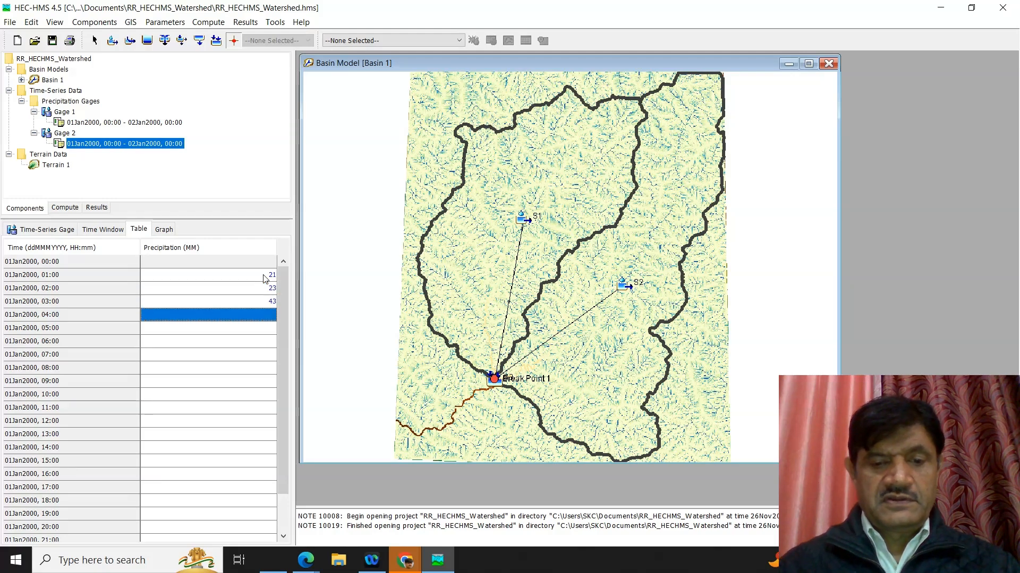
- Enter Gage 2's hourly precipitation from 04:00 to 06:00 as 10, 14 and 12 mm
{"action": "type", "text": "10"}
{"action": "key", "text": "Return"}
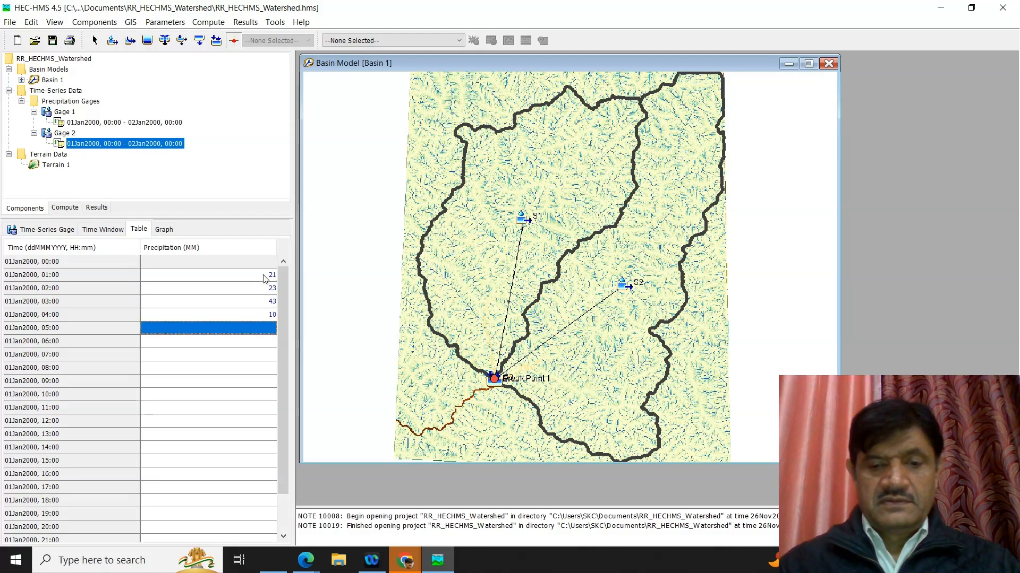
{"action": "type", "text": "14"}
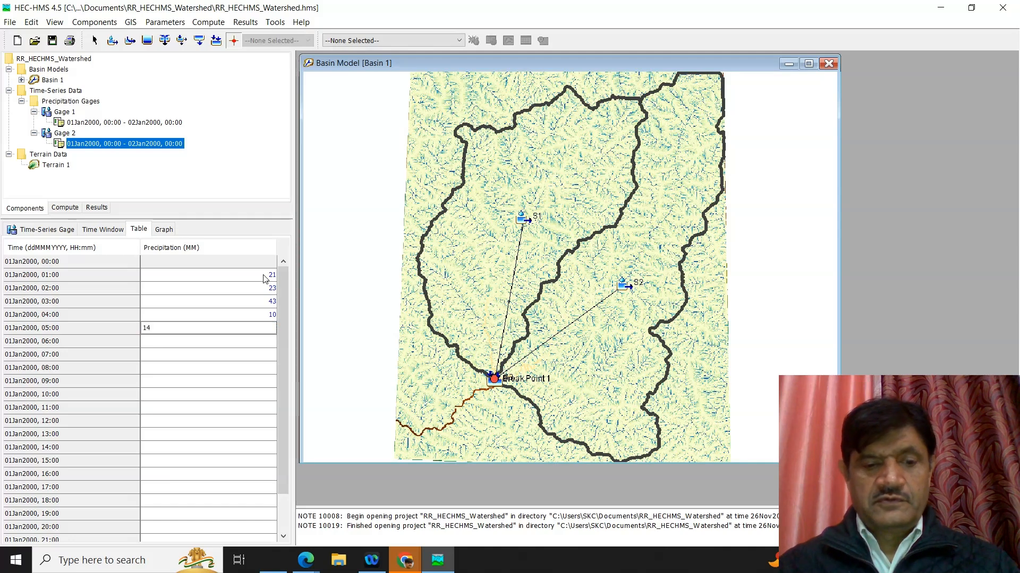
{"action": "key", "text": "Return"}
{"action": "type", "text": "1"}
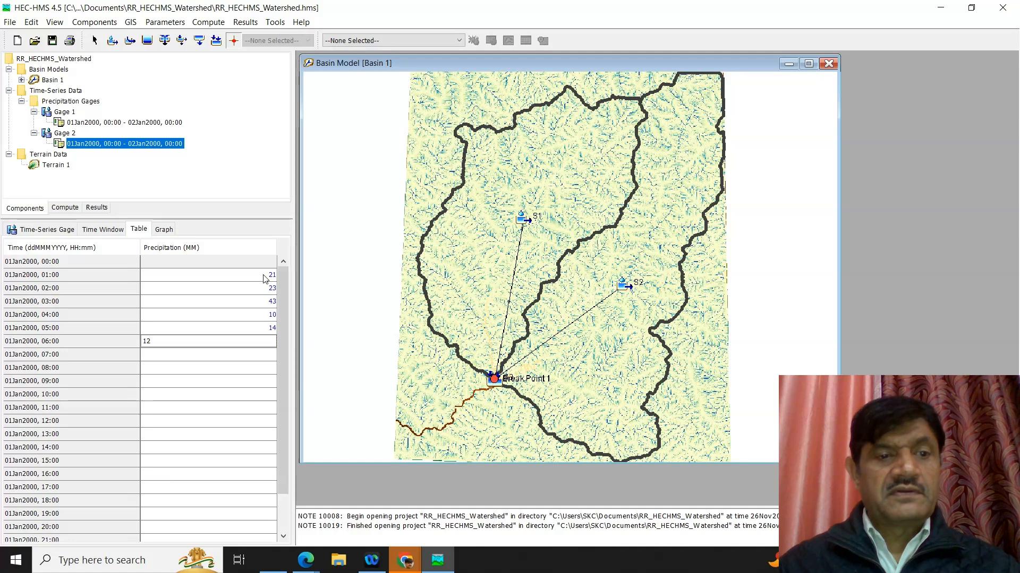
{"action": "type", "text": "2"}
{"action": "key", "text": "Return"}
- Fill Gage 2's hourly precipitation with 0 mm from 07:00 to 13:00
{"action": "type", "text": "0"}
{"action": "key", "text": "Return"}
{"action": "type", "text": "0"}
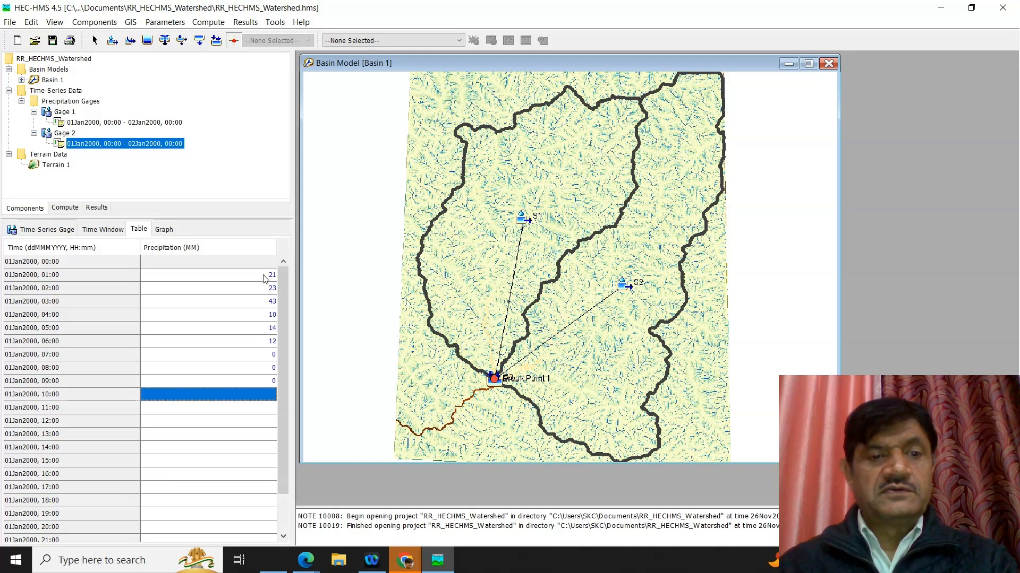
{"action": "type", "text": " 0 0 0 0"}
{"action": "key", "text": "Return"}
{"action": "type", "text": "0"}
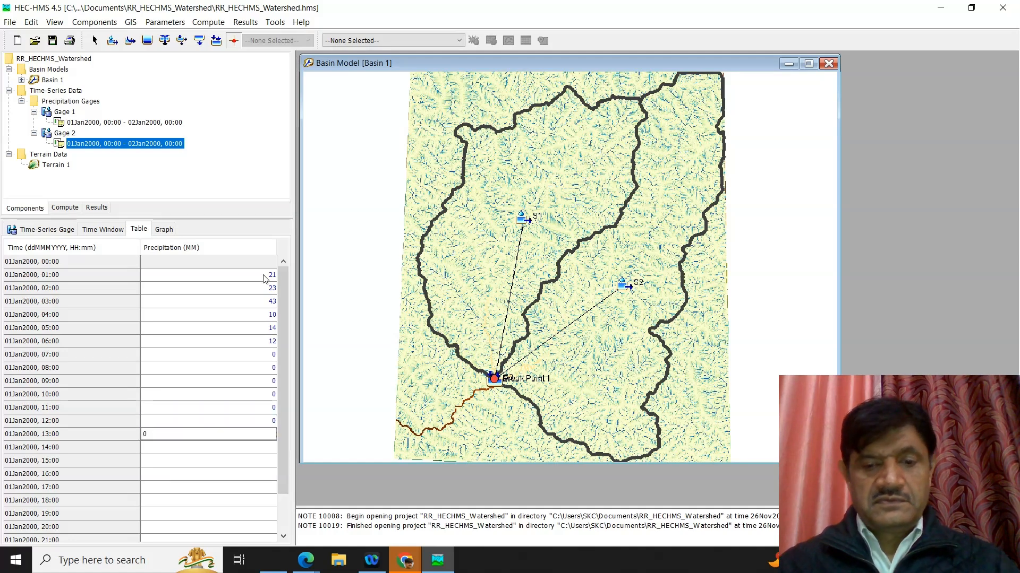
{"action": "type", "text": "0"}
{"action": "key", "text": "Return"}
- Enter Gage 2's hourly precipitation from 14:00 to 17:00 as 20, 23, 14 and 17 mm
{"action": "type", "text": "20"}
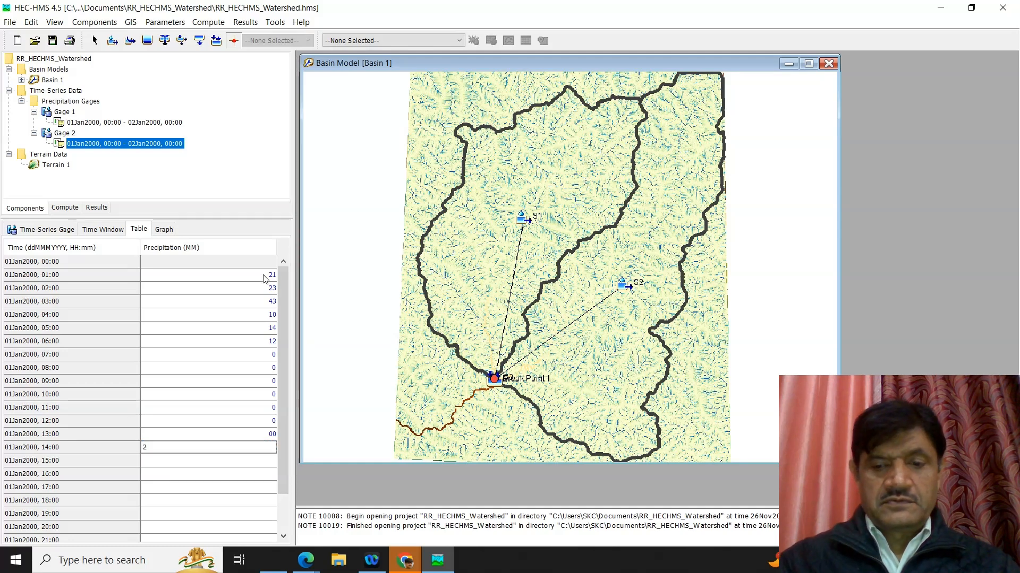
{"action": "key", "text": "Return"}
{"action": "type", "text": "23"}
{"action": "key", "text": "Return"}
{"action": "type", "text": "14"}
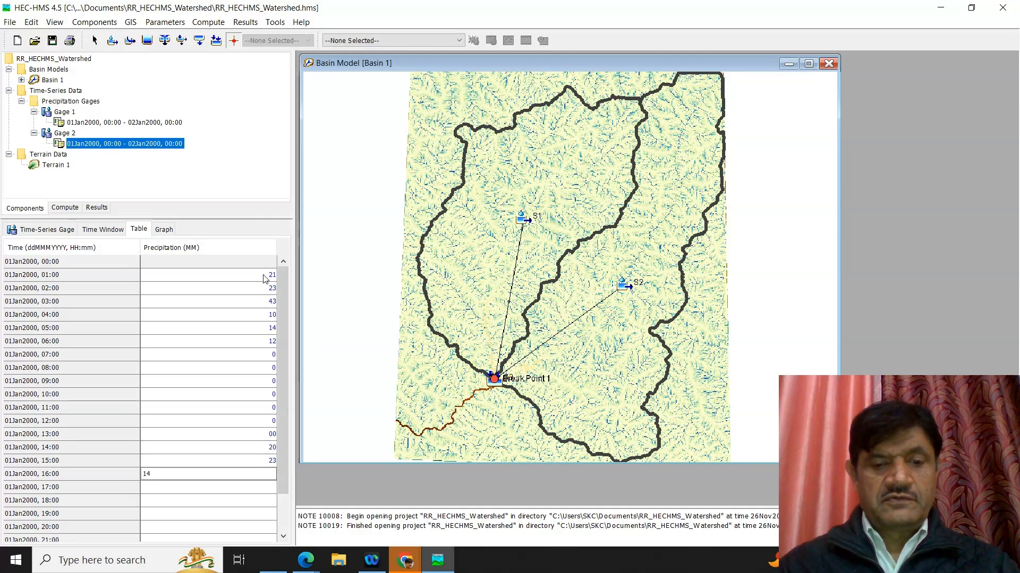
{"action": "key", "text": "Return"}
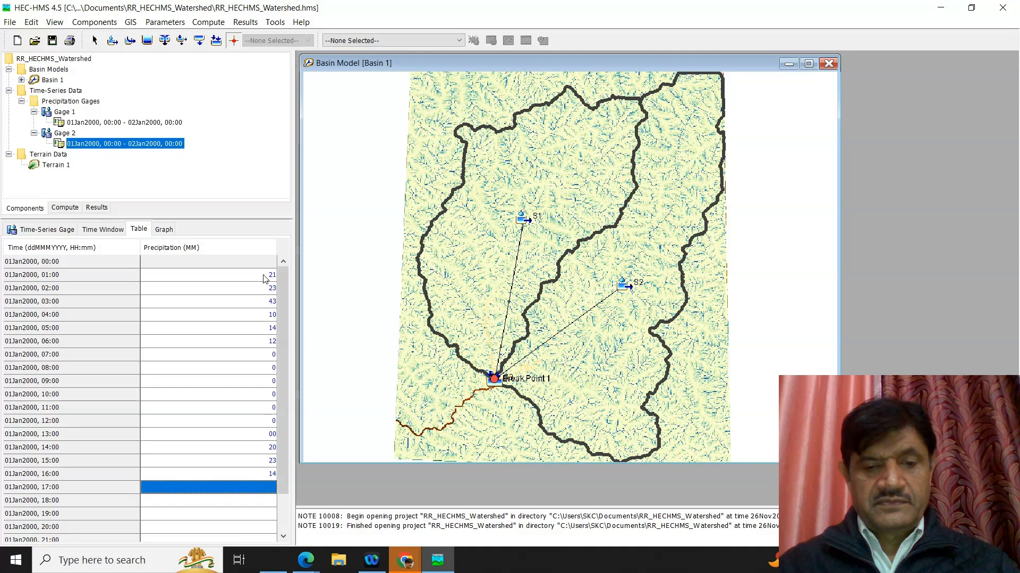
{"action": "type", "text": "17"}
{"action": "key", "text": "Return"}
- Complete Gage 2's precipitation table with 0 mm from 18:00 through the last row
{"action": "type", "text": "0"}
{"action": "key", "text": "Return"}
{"action": "type", "text": "0"}
{"action": "key", "text": "Return"}
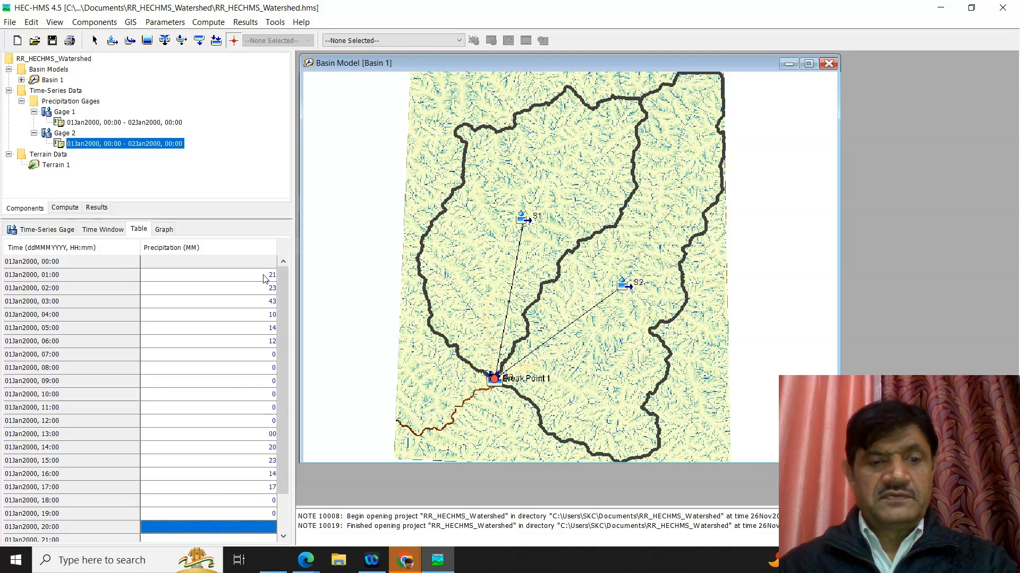
{"action": "type", "text": "0"}
{"action": "key", "text": "Return"}
{"action": "type", "text": "0"}
{"action": "key", "text": "Return"}
{"action": "type", "text": "0"}
{"action": "key", "text": "Return"}
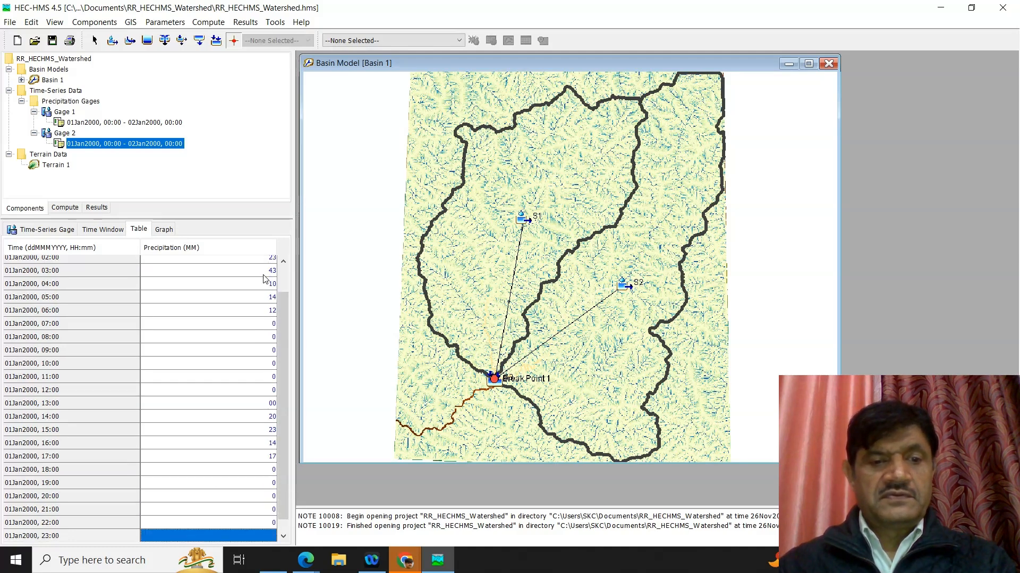
{"action": "type", "text": "0"}
{"action": "key", "text": "Return"}
{"action": "type", "text": "0"}
{"action": "key", "text": "Return"}
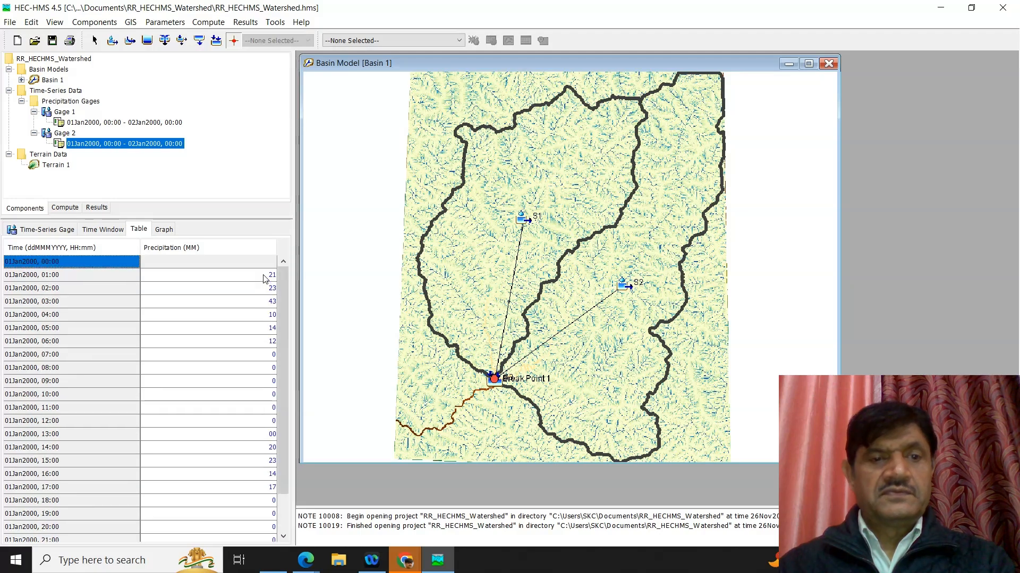
- View the precipitation graphs of Gage 2 and Gage 1, and collapse the project's component folders
{"action": "left_click", "coordinate": [158, 233]}
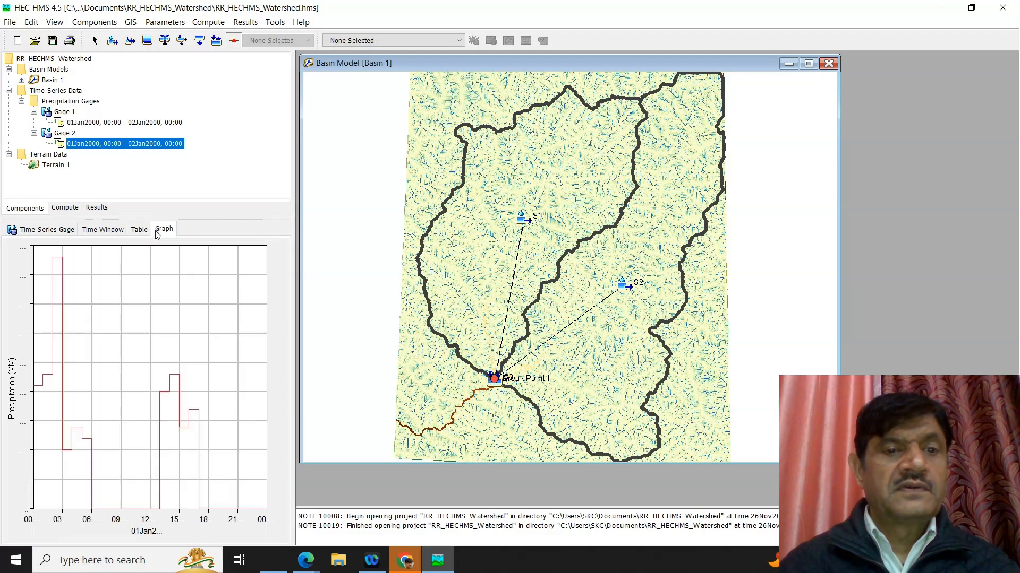
{"action": "left_click", "coordinate": [95, 122]}
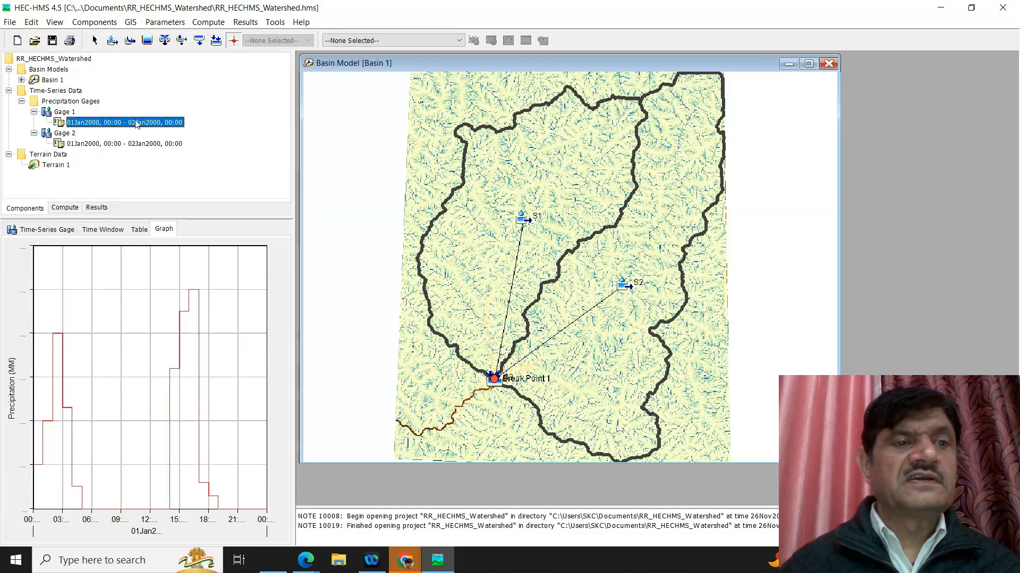
{"action": "left_click", "coordinate": [33, 112]}
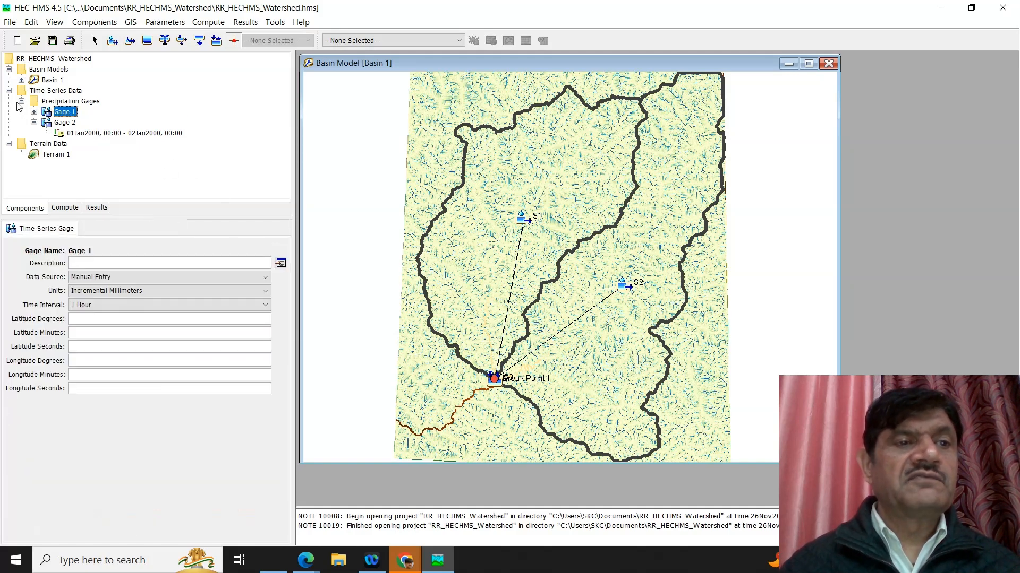
{"action": "left_click", "coordinate": [21, 101]}
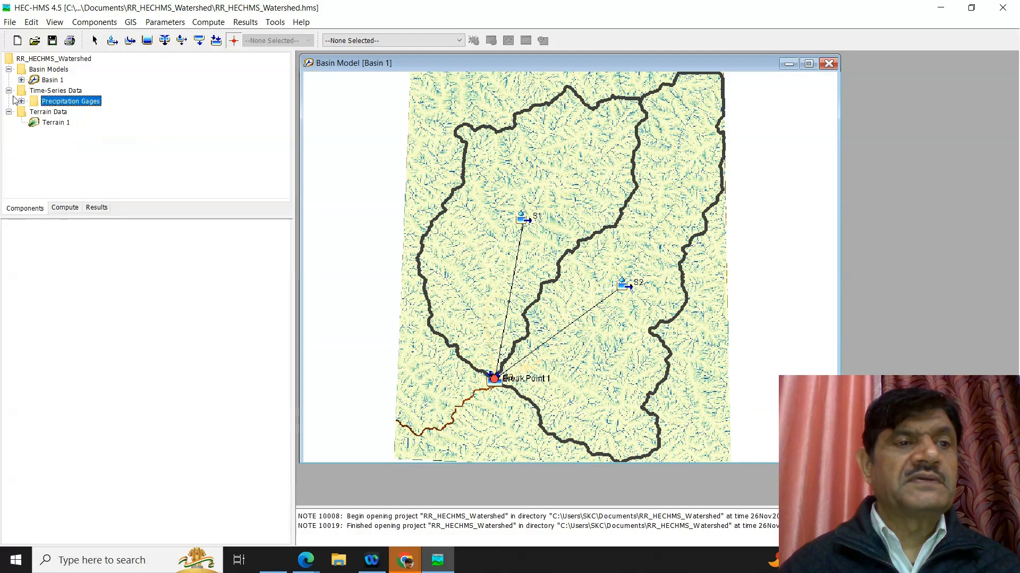
{"action": "left_click", "coordinate": [9, 91]}
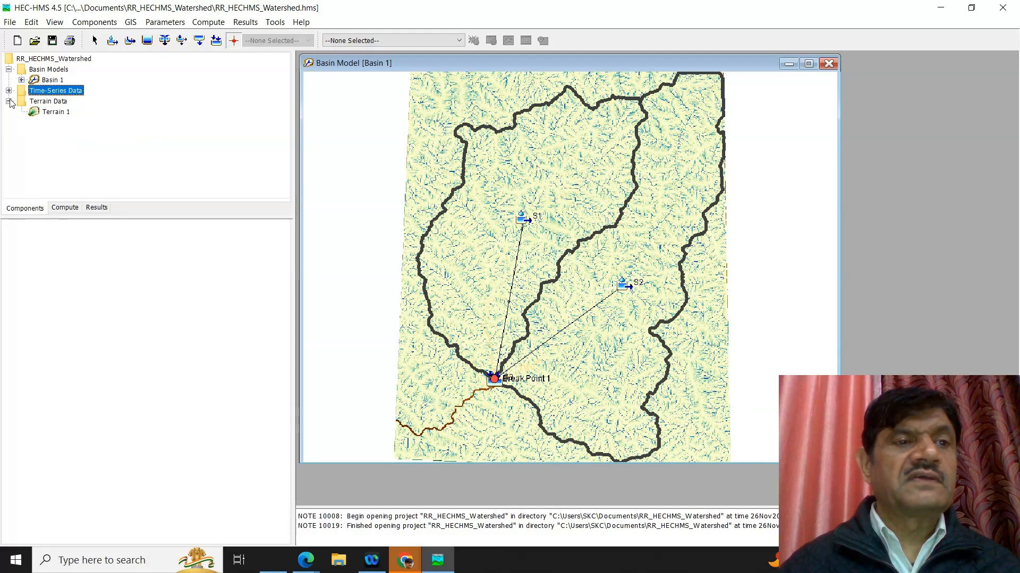
{"action": "left_click", "coordinate": [9, 102]}
{"action": "left_click", "coordinate": [9, 70]}
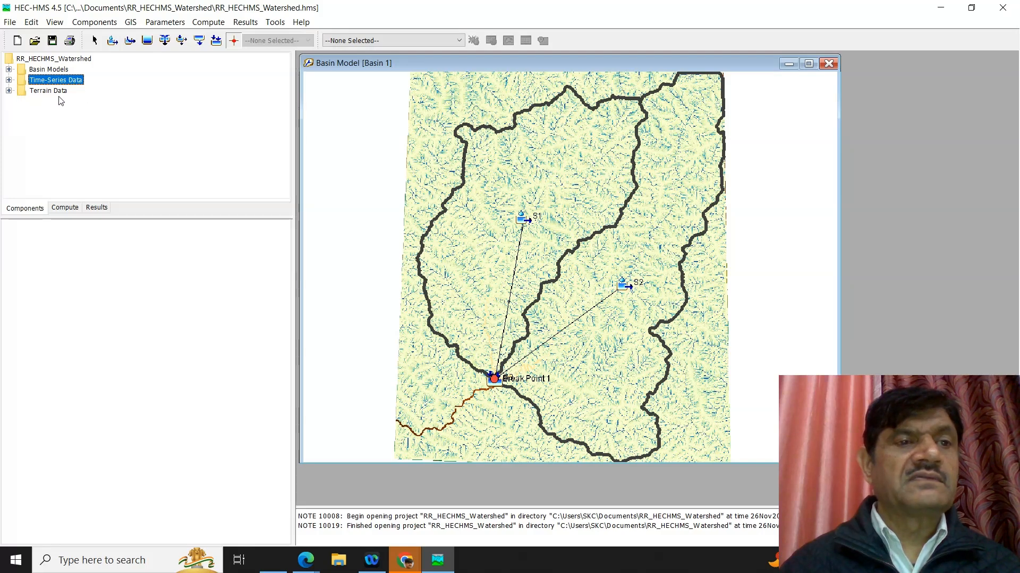
- Create a new control specifications component named Control 1
{"action": "left_click", "coordinate": [95, 23]}
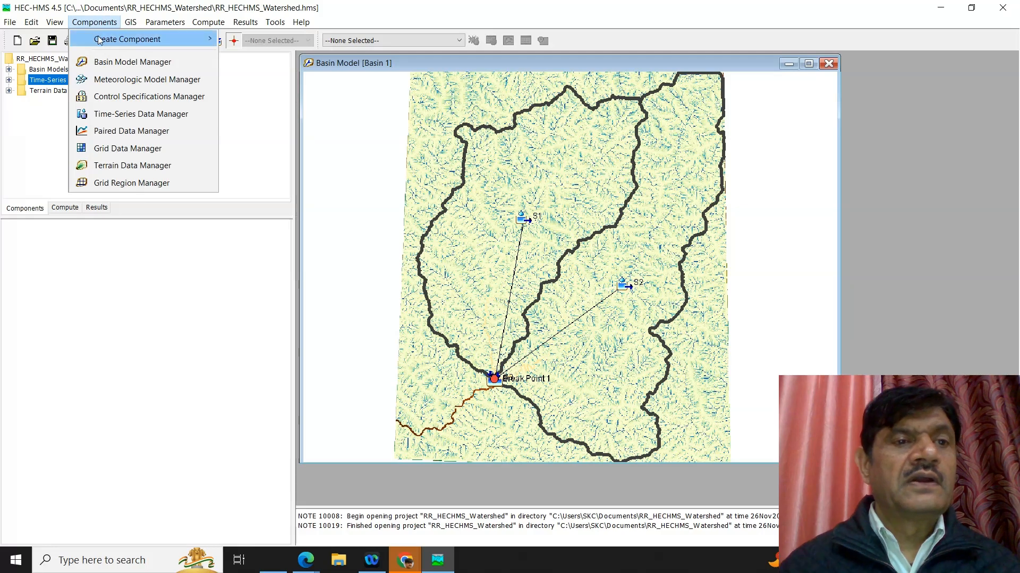
{"action": "left_click", "coordinate": [146, 97]}
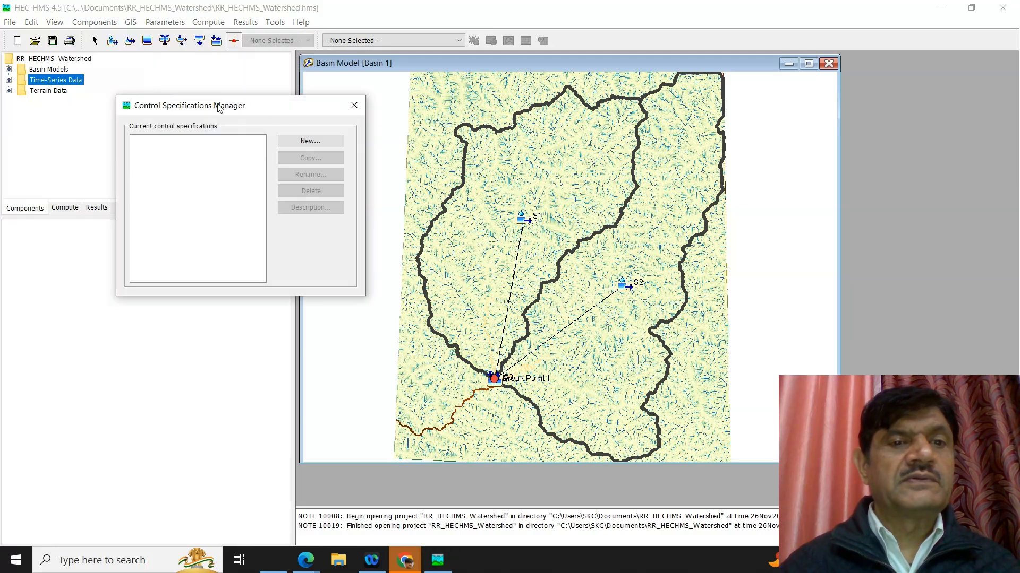
{"action": "left_click", "coordinate": [311, 144]}
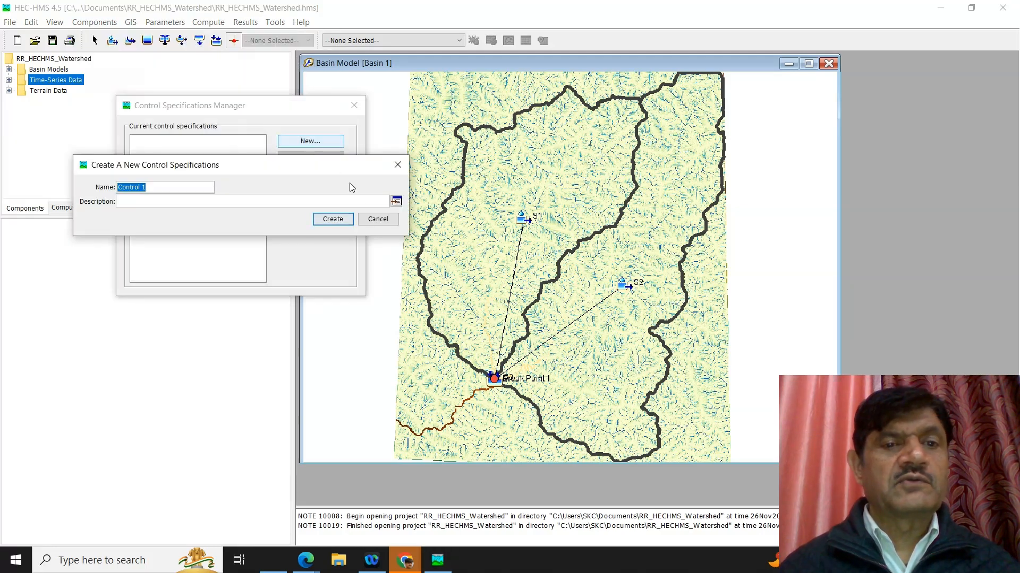
{"action": "left_click", "coordinate": [344, 219]}
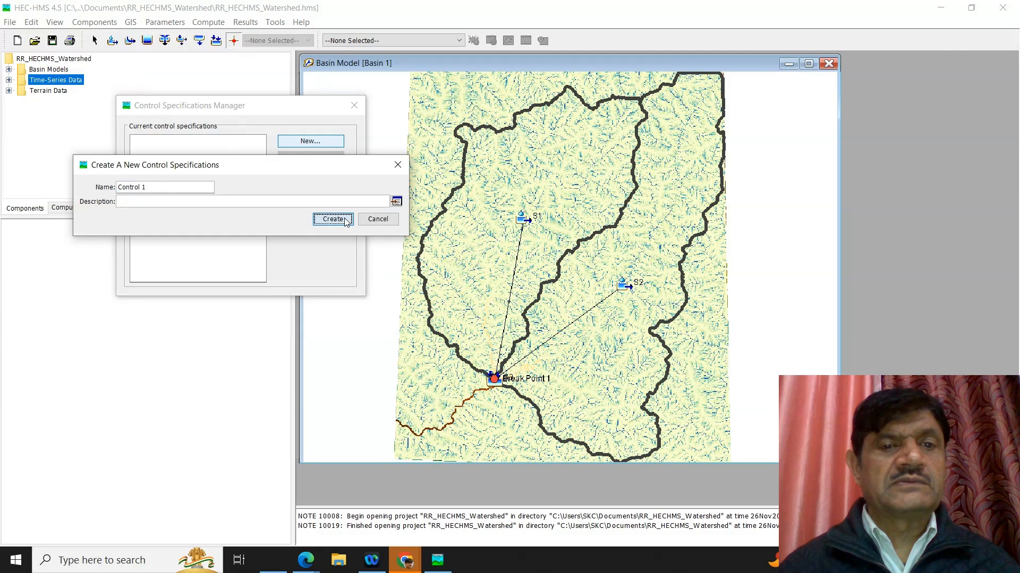
{"action": "left_click", "coordinate": [351, 108]}
- Set Control 1's simulation period from 01Jan2000 00:00 to 02Jan2000 00:00
{"action": "left_click", "coordinate": [8, 81]}
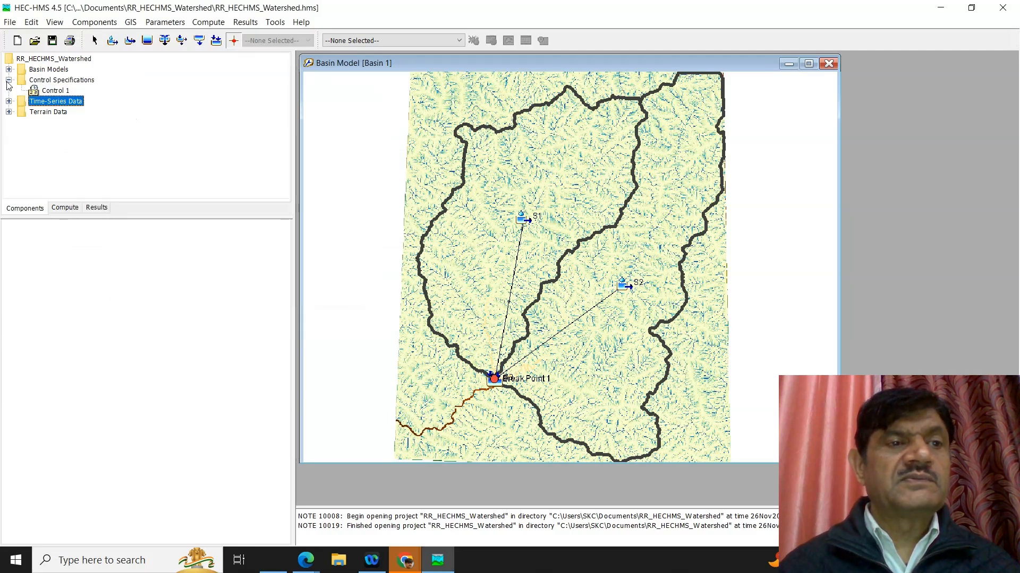
{"action": "left_click", "coordinate": [54, 91]}
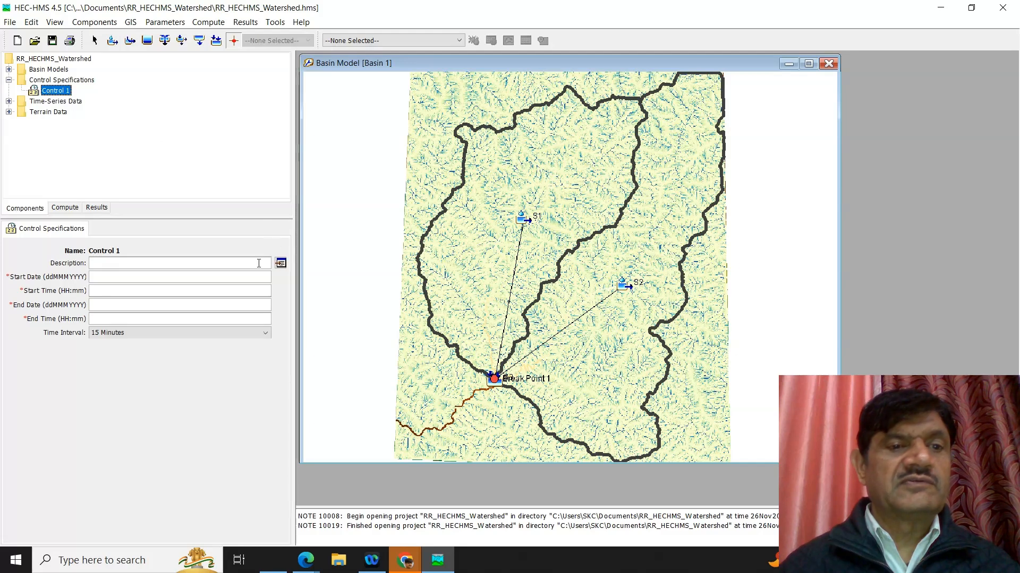
{"action": "left_click", "coordinate": [162, 280]}
{"action": "type", "text": "01Jan2"}
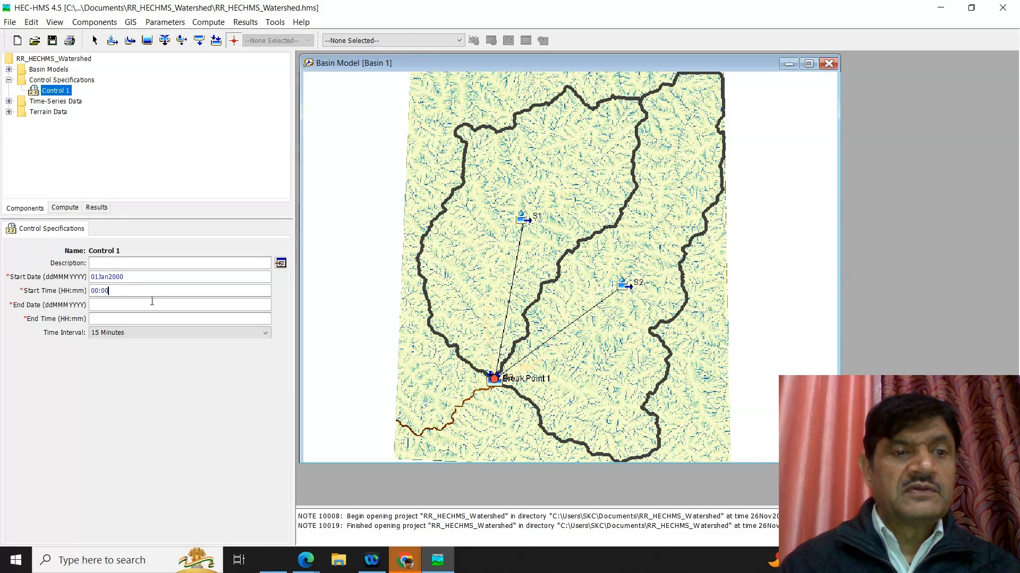
{"action": "type", "text": "02Jan20"}
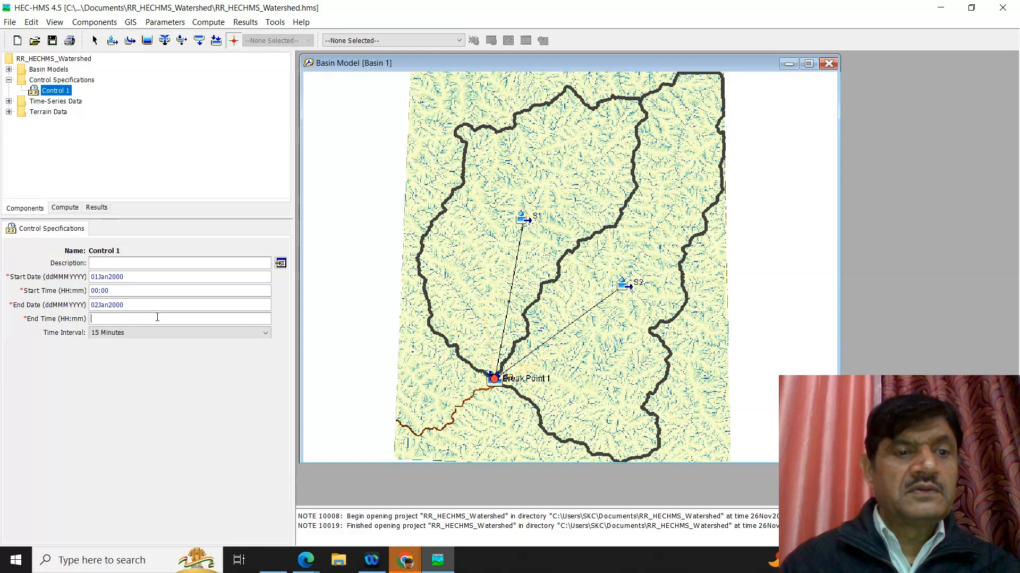
{"action": "type", "text": "00:00"}
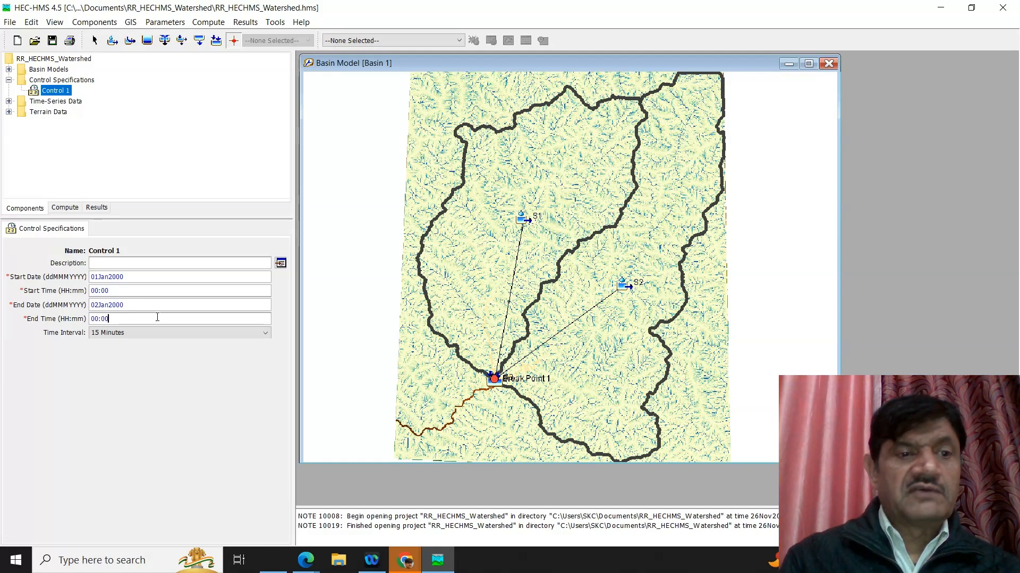
- Set Control 1's time interval to 1 Hour and review its specifications
{"action": "left_click", "coordinate": [162, 332]}
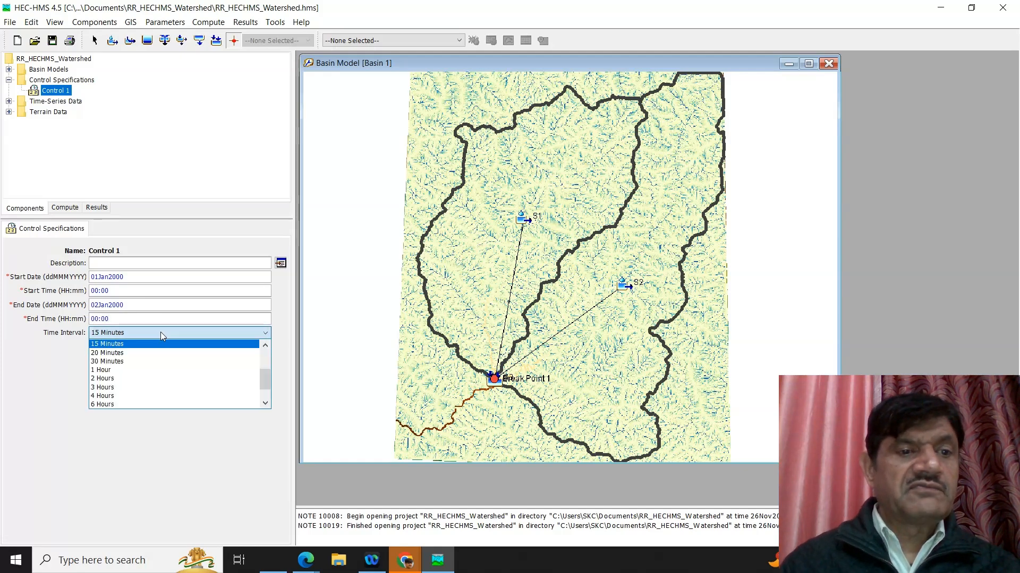
{"action": "left_click", "coordinate": [117, 369]}
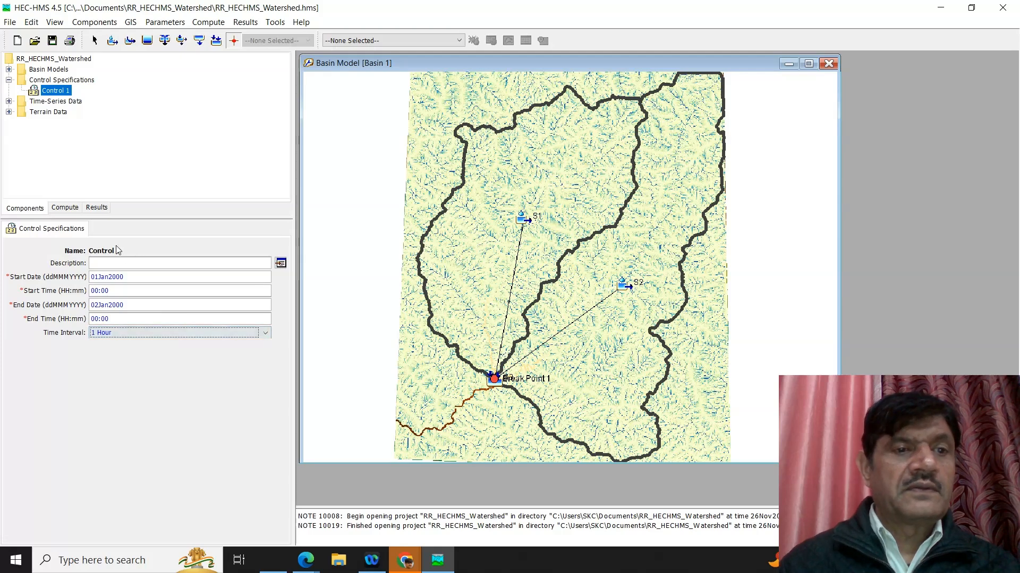
{"action": "left_click", "coordinate": [79, 81]}
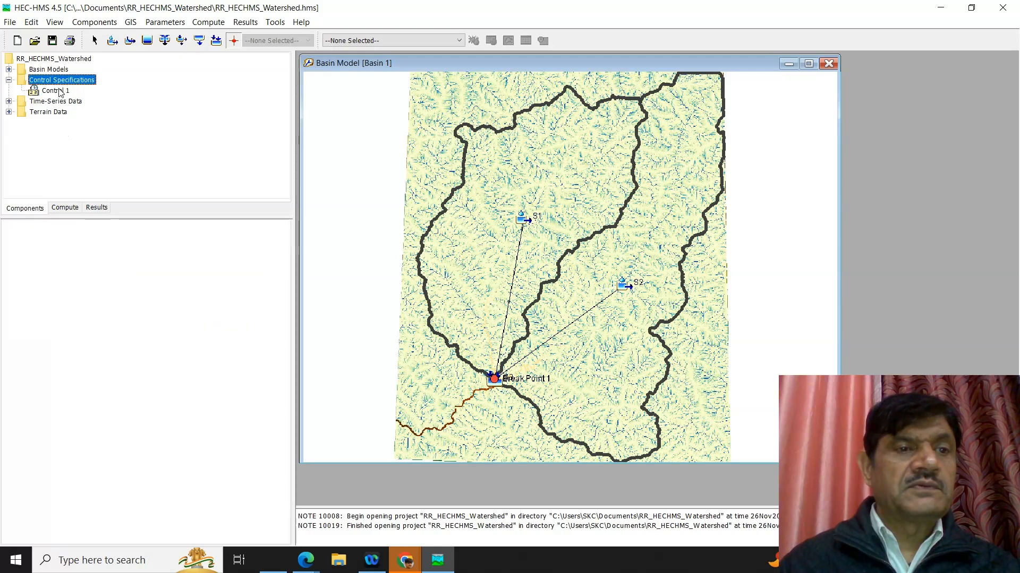
{"action": "left_click", "coordinate": [60, 91]}
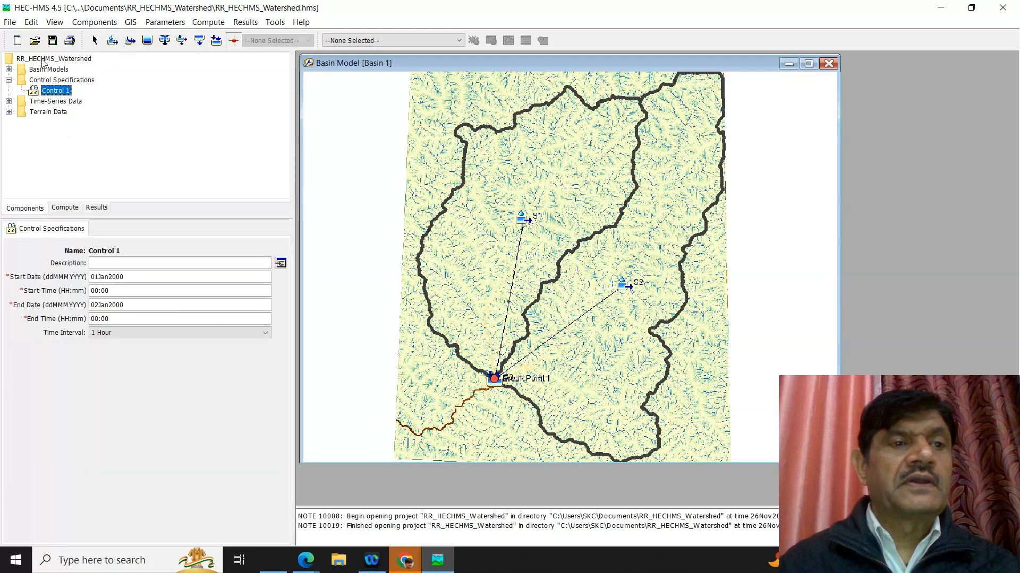
- Create a new meteorologic model named Met 1
{"action": "left_click", "coordinate": [8, 80]}
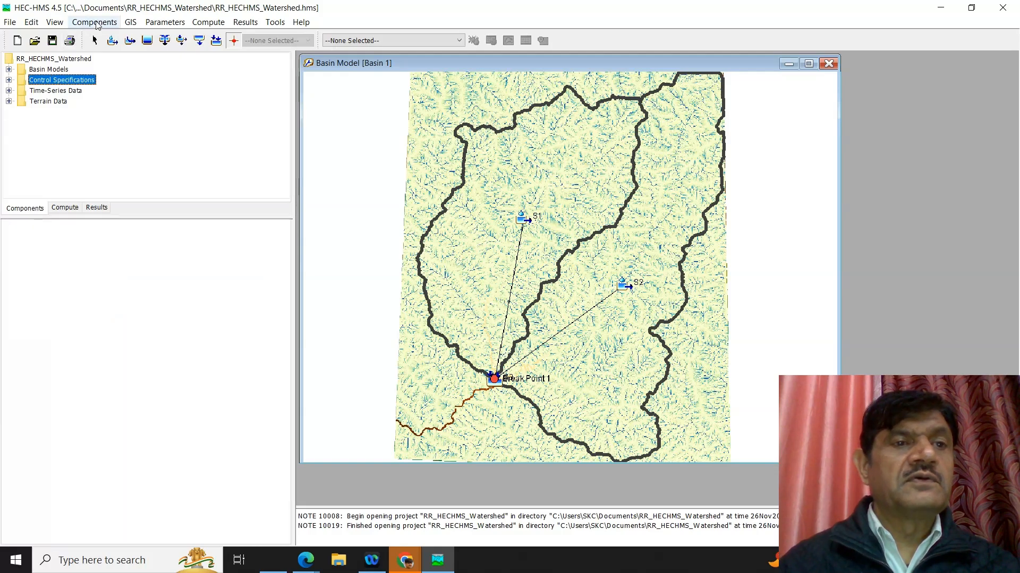
{"action": "left_click", "coordinate": [96, 23]}
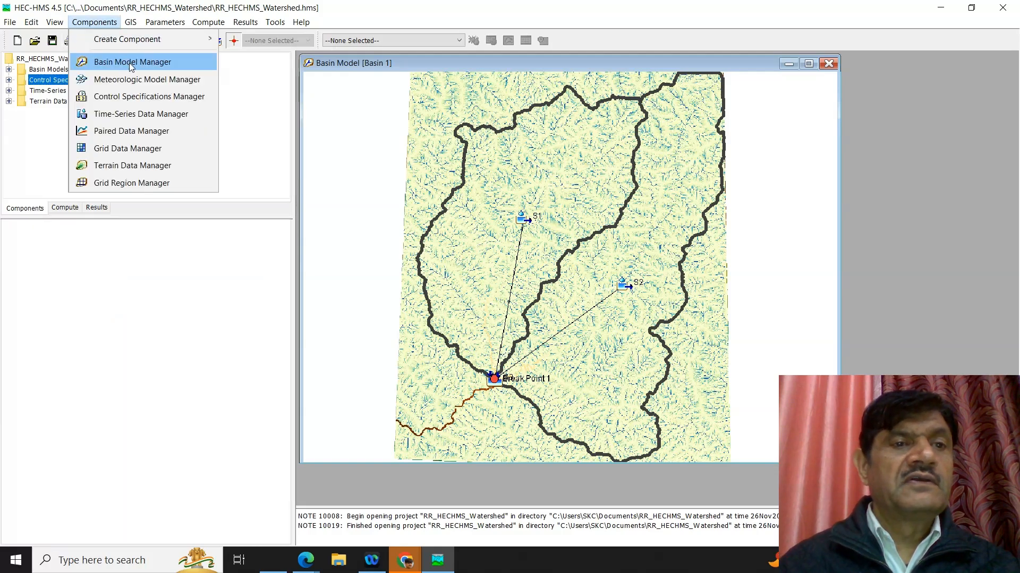
{"action": "left_click", "coordinate": [139, 78]}
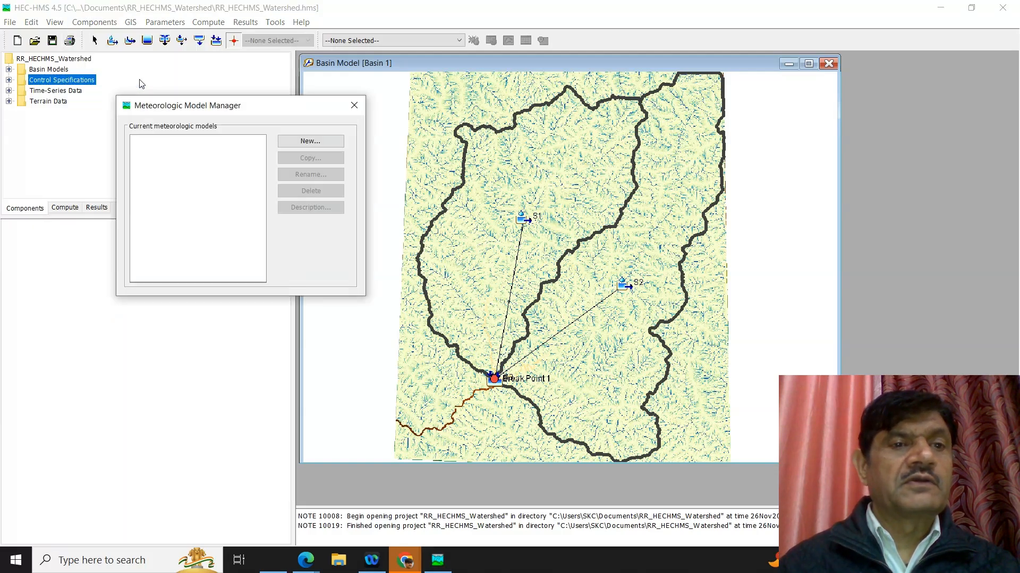
{"action": "left_click", "coordinate": [313, 141]}
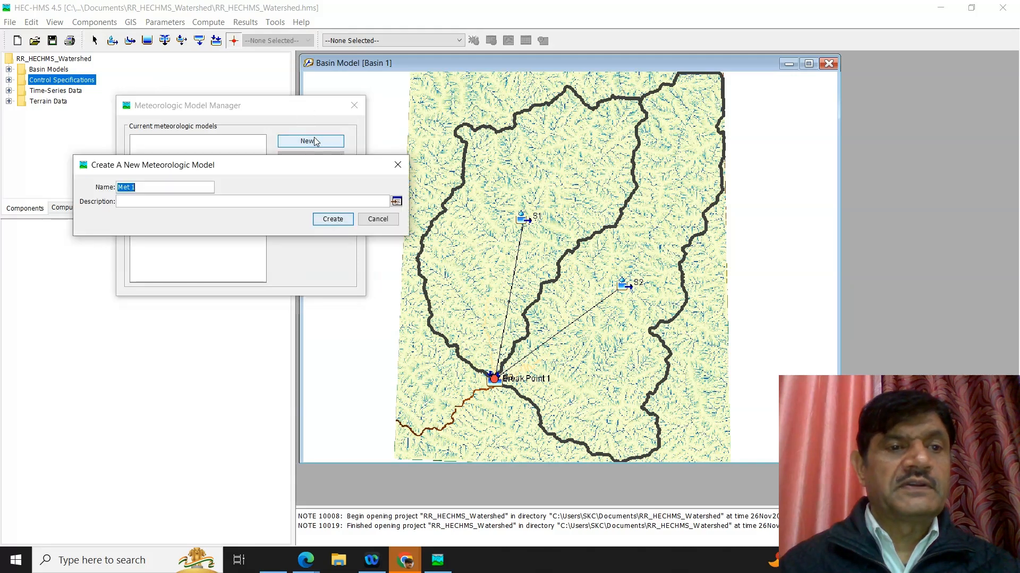
{"action": "left_click", "coordinate": [332, 219]}
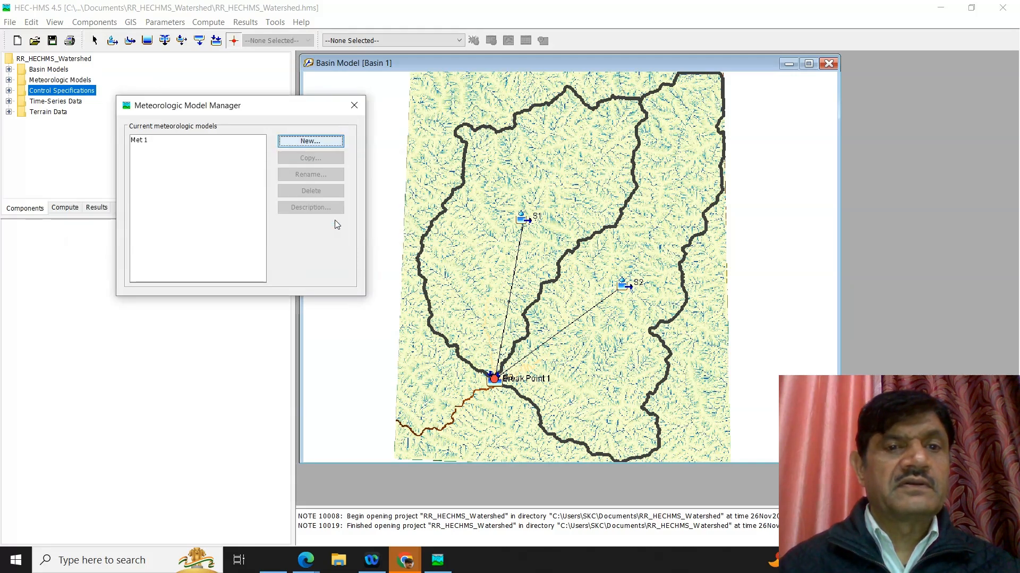
{"action": "left_click", "coordinate": [354, 106]}
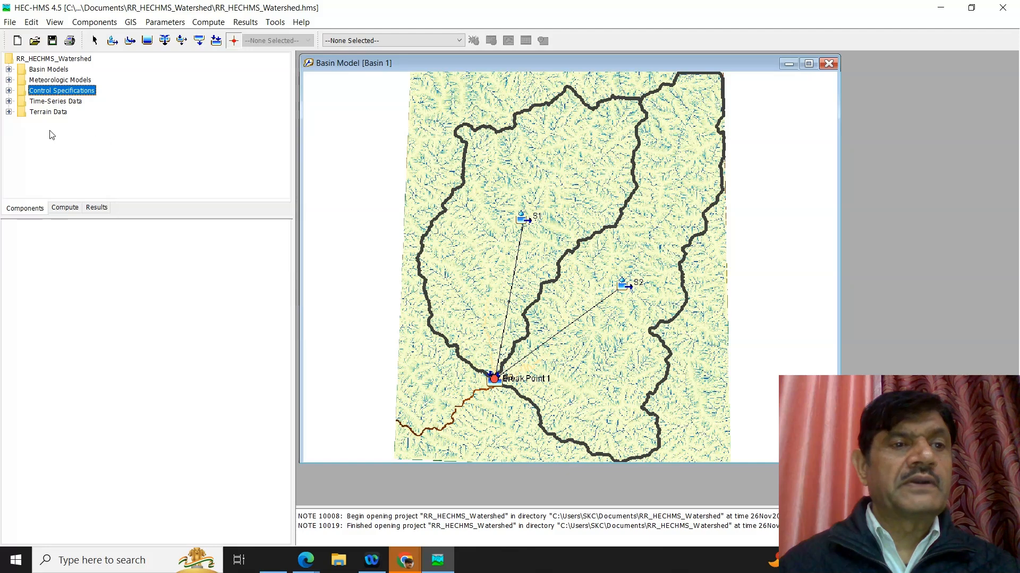
- Set Met 1 to include the subbasins of Basin 1
{"action": "left_click", "coordinate": [9, 81]}
{"action": "left_click", "coordinate": [50, 91]}
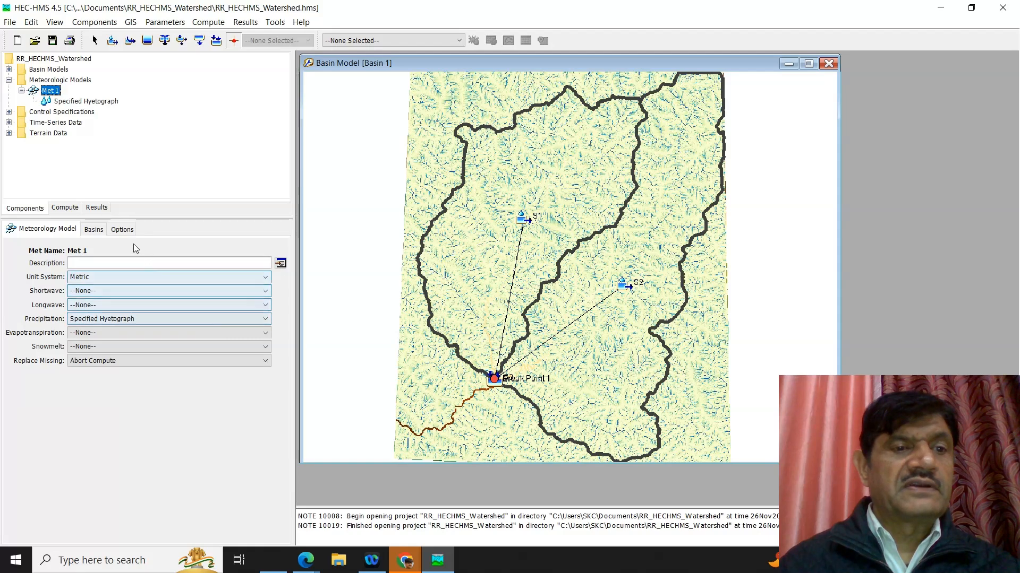
{"action": "left_click", "coordinate": [93, 230]}
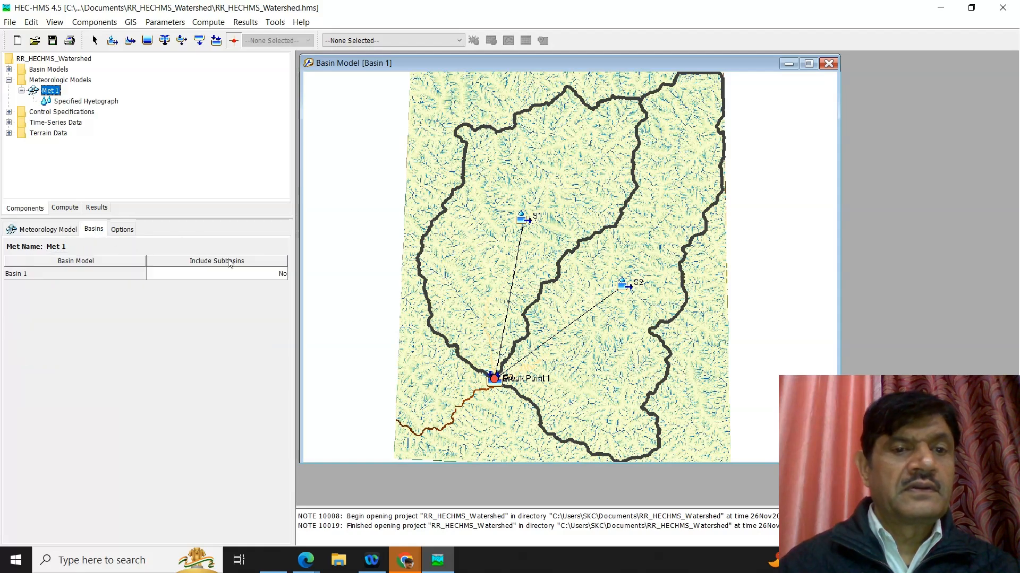
{"action": "left_click", "coordinate": [252, 277]}
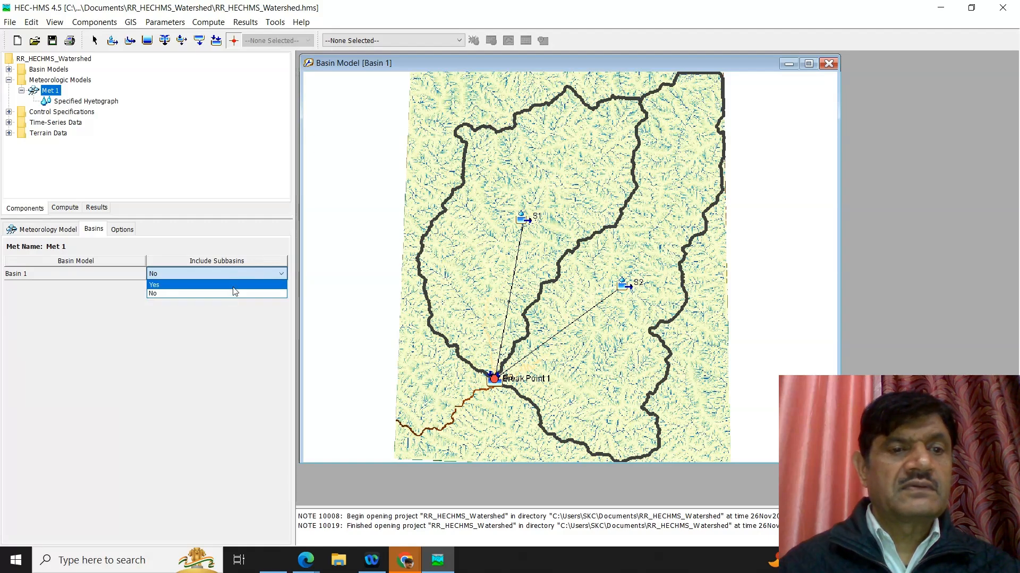
{"action": "left_click", "coordinate": [233, 287]}
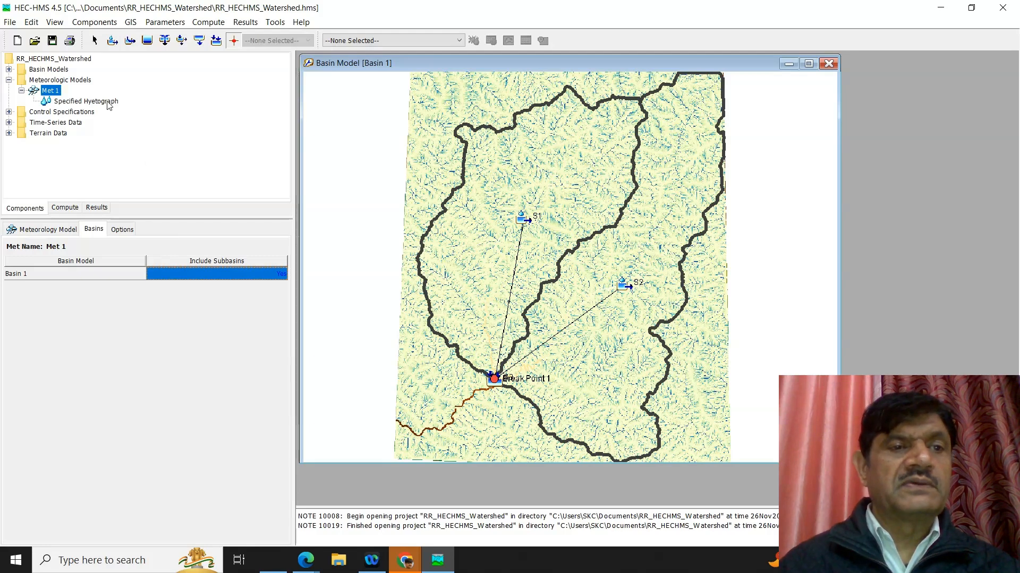
- Assign Gage 1 to subbasin S1 and Gage 2 to subbasins S2 and S3 in Met 1's specified hyetograph, and review the assignments
{"action": "left_click", "coordinate": [86, 102]}
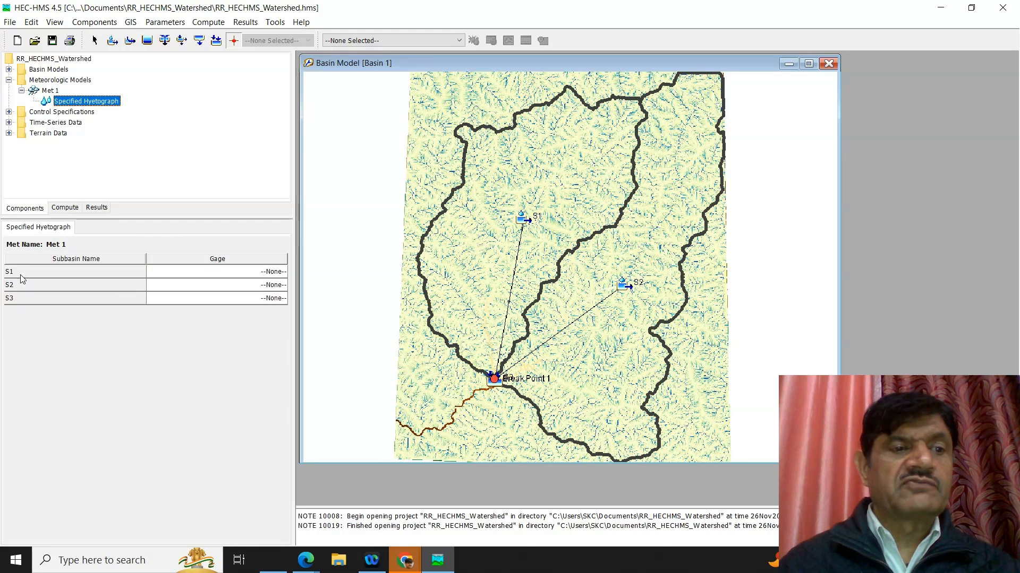
{"action": "left_click", "coordinate": [267, 276]}
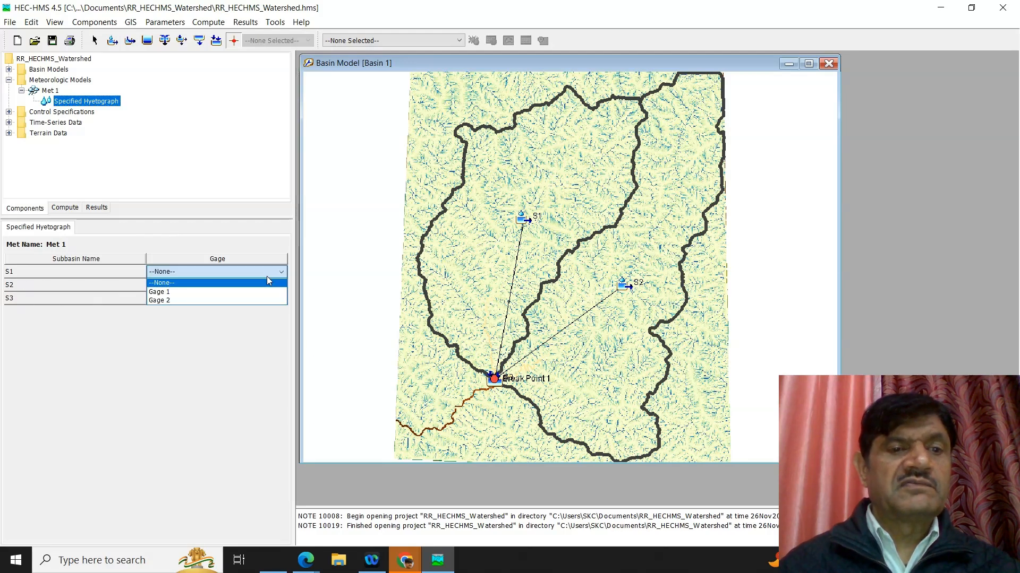
{"action": "left_click", "coordinate": [228, 289]}
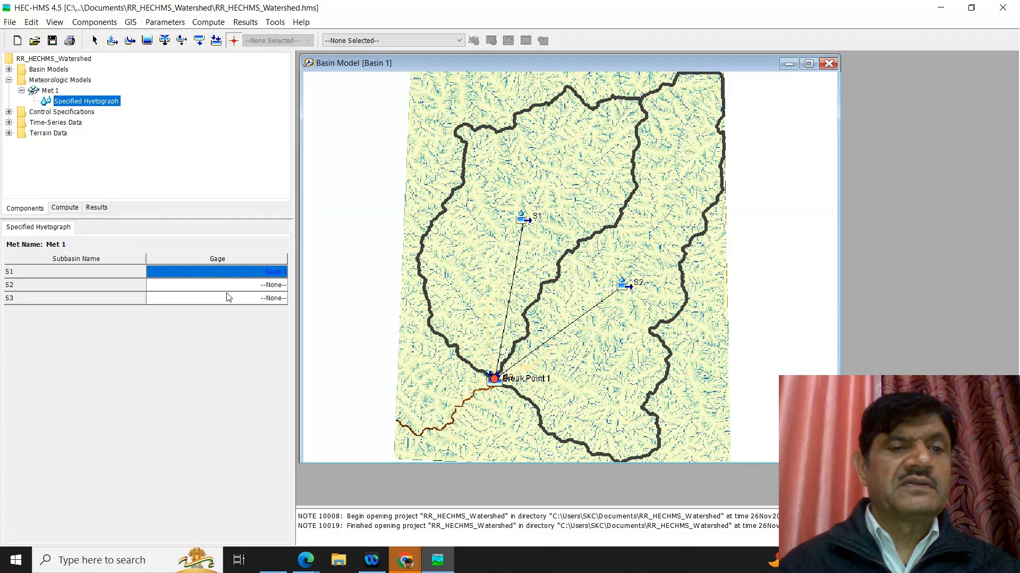
{"action": "left_click", "coordinate": [262, 284]}
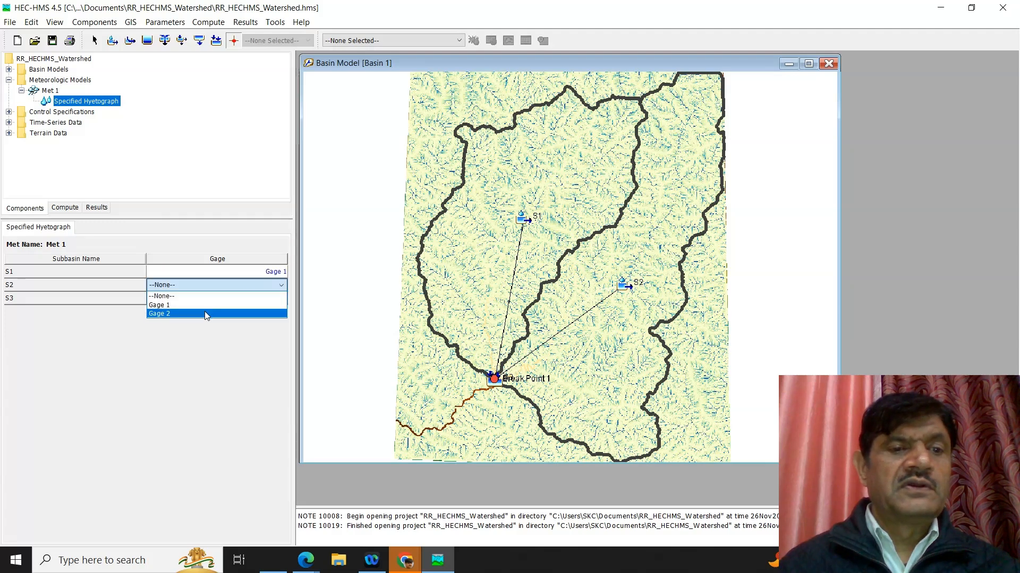
{"action": "left_click", "coordinate": [204, 313]}
{"action": "left_click", "coordinate": [256, 297]}
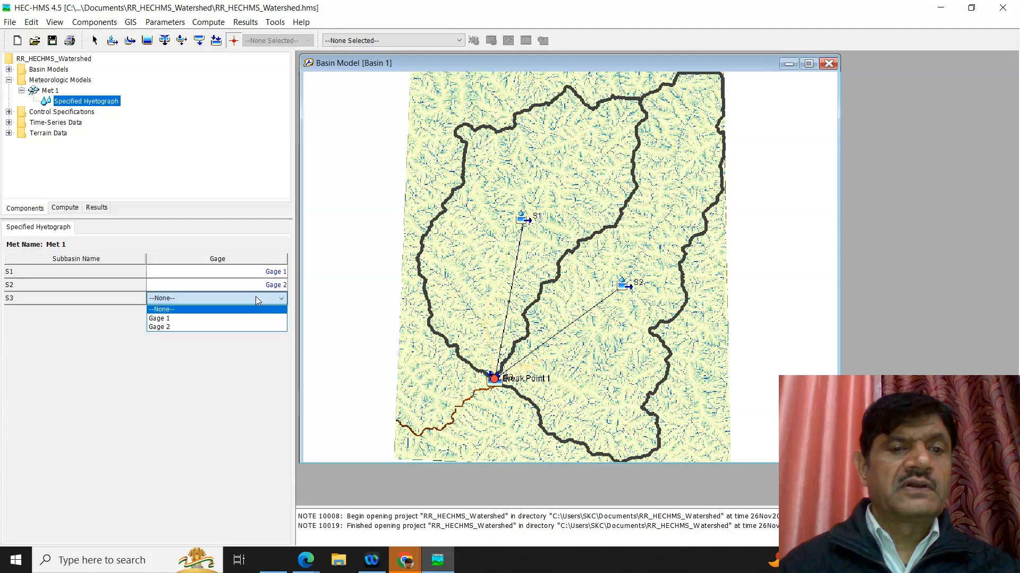
{"action": "left_click", "coordinate": [212, 327]}
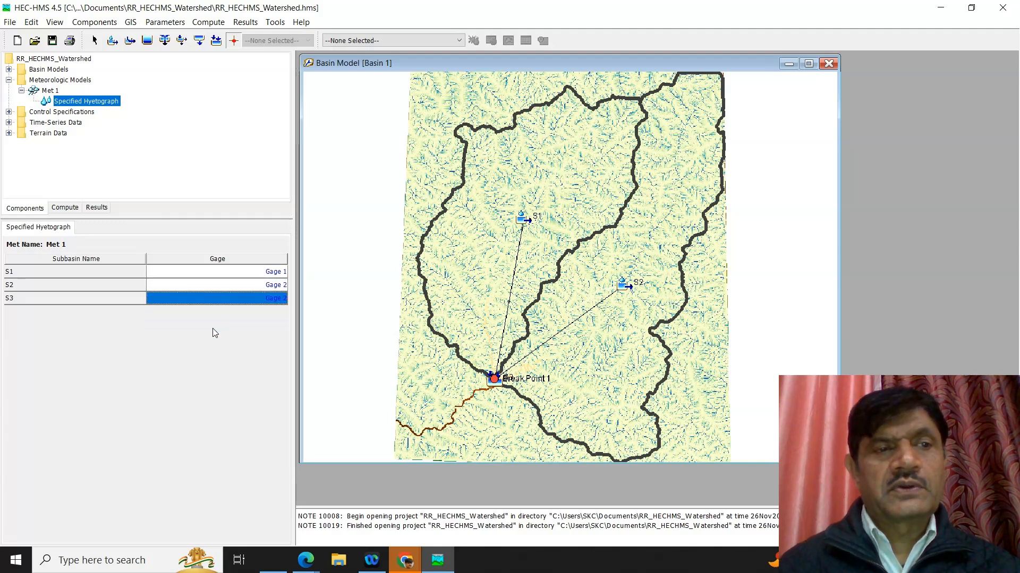
{"action": "left_click", "coordinate": [51, 91]}
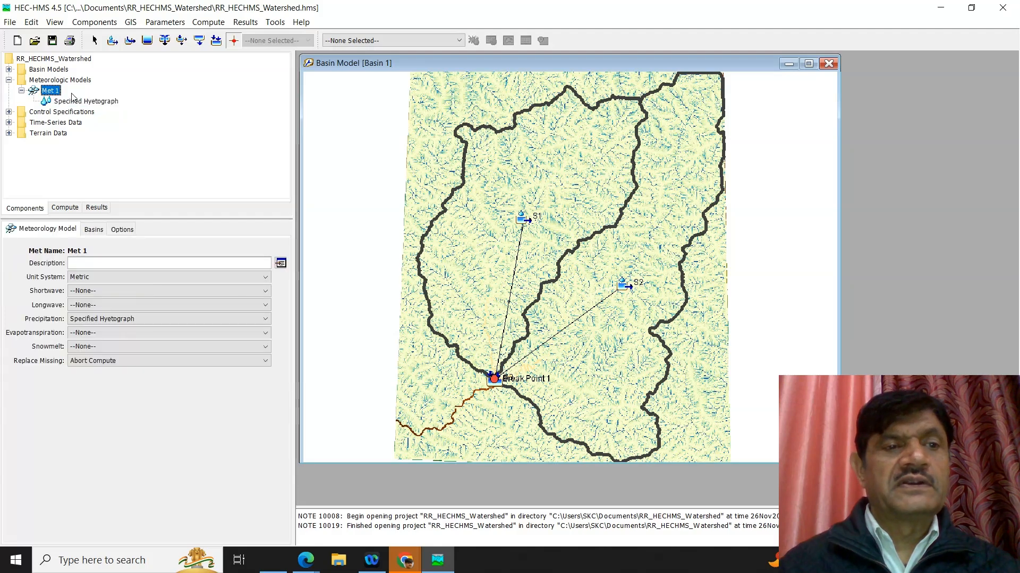
{"action": "left_click", "coordinate": [84, 101]}
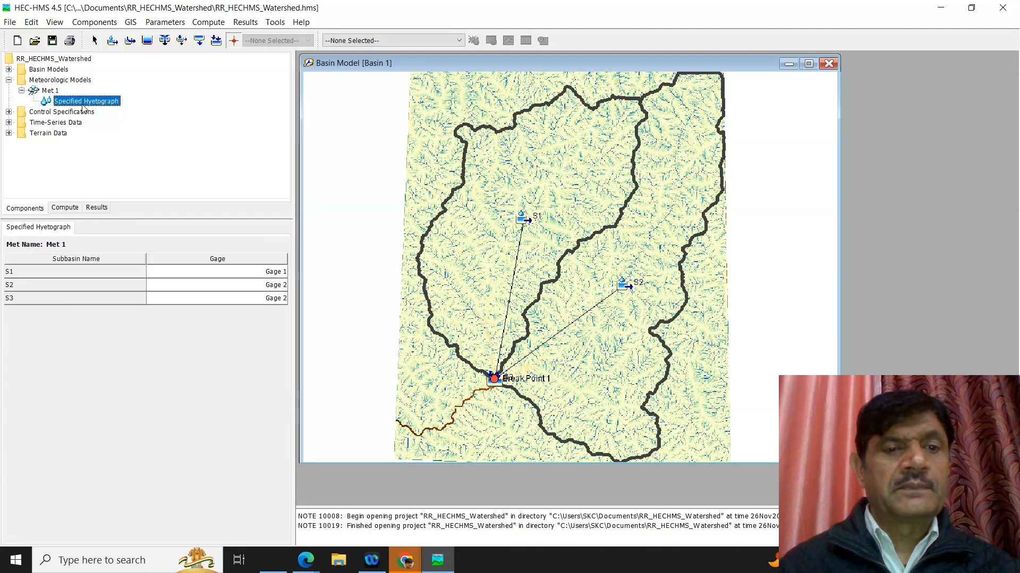
{"action": "left_click", "coordinate": [8, 79]}
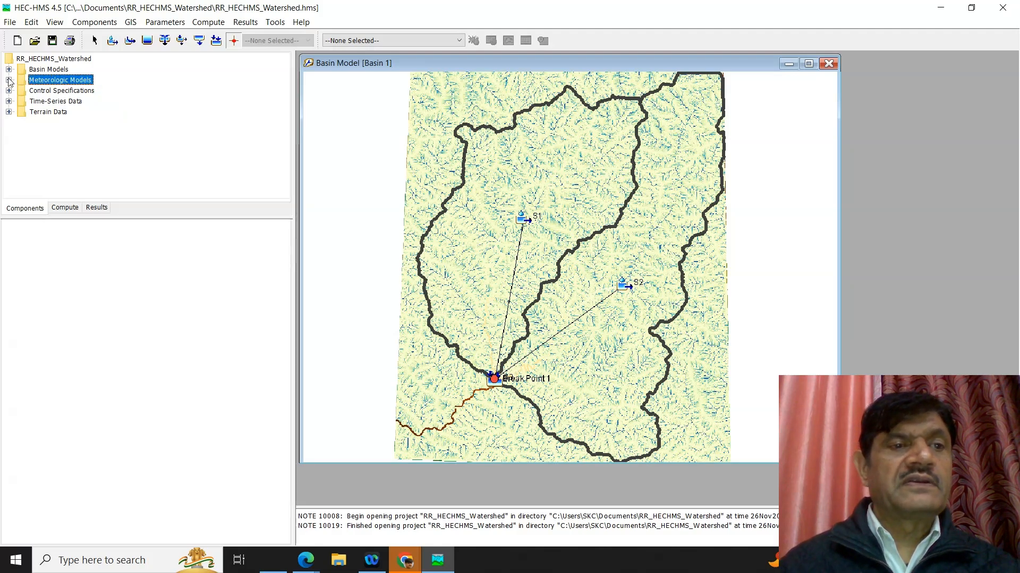
- Create a simulation run named Run 1 with Basin 1, Met 1 and Control 1
{"action": "left_click", "coordinate": [207, 22]}
{"action": "mouse_move", "coordinate": [237, 36]}
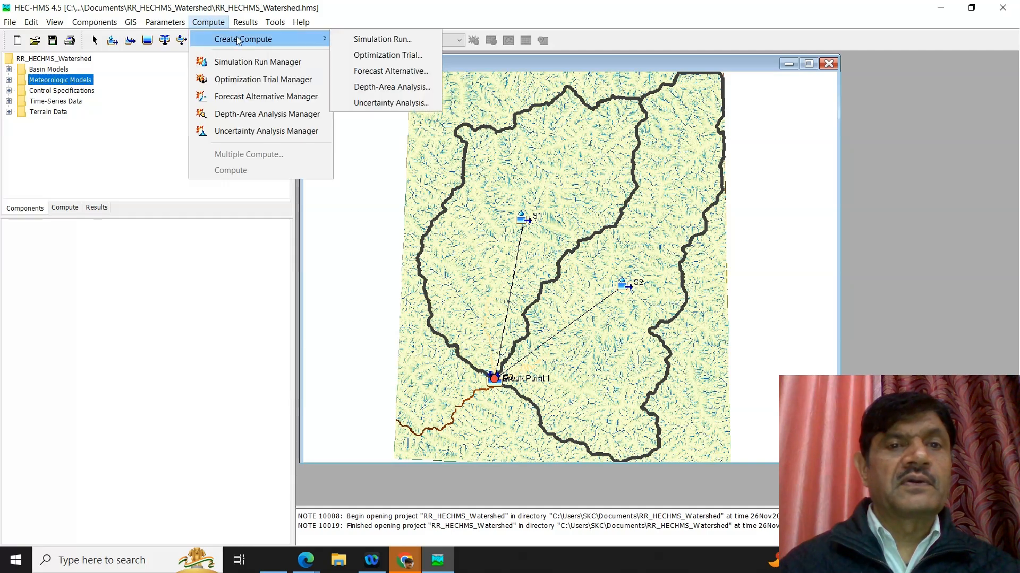
{"action": "left_click", "coordinate": [374, 39]}
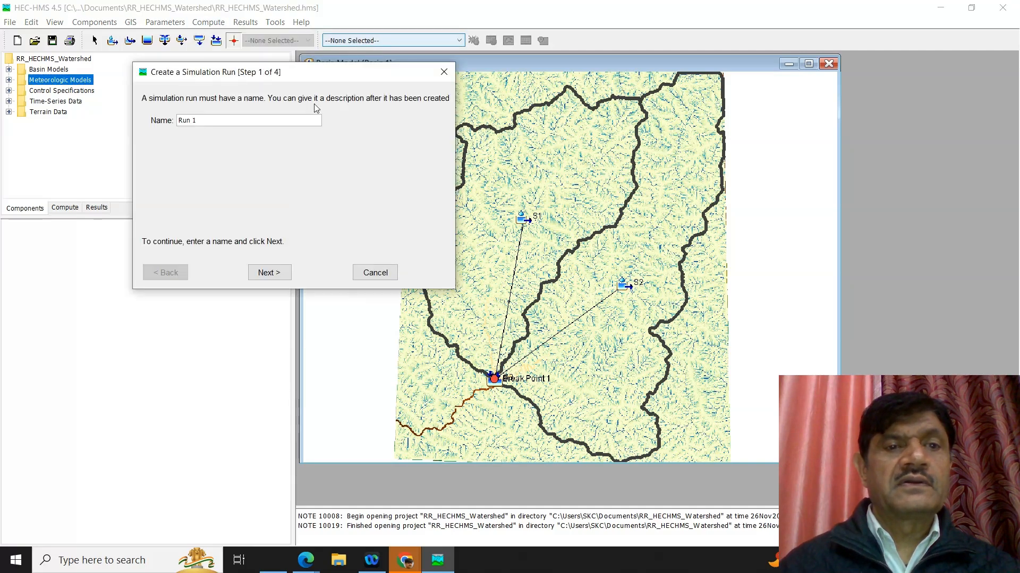
{"action": "left_click", "coordinate": [270, 272]}
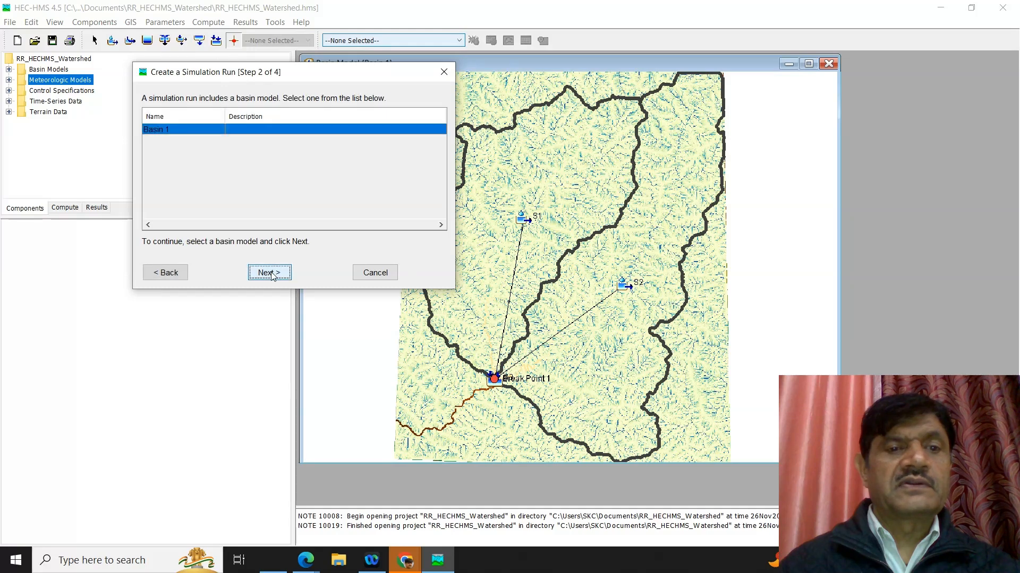
{"action": "left_click", "coordinate": [269, 272]}
{"action": "left_click", "coordinate": [269, 273]}
{"action": "left_click", "coordinate": [269, 273]}
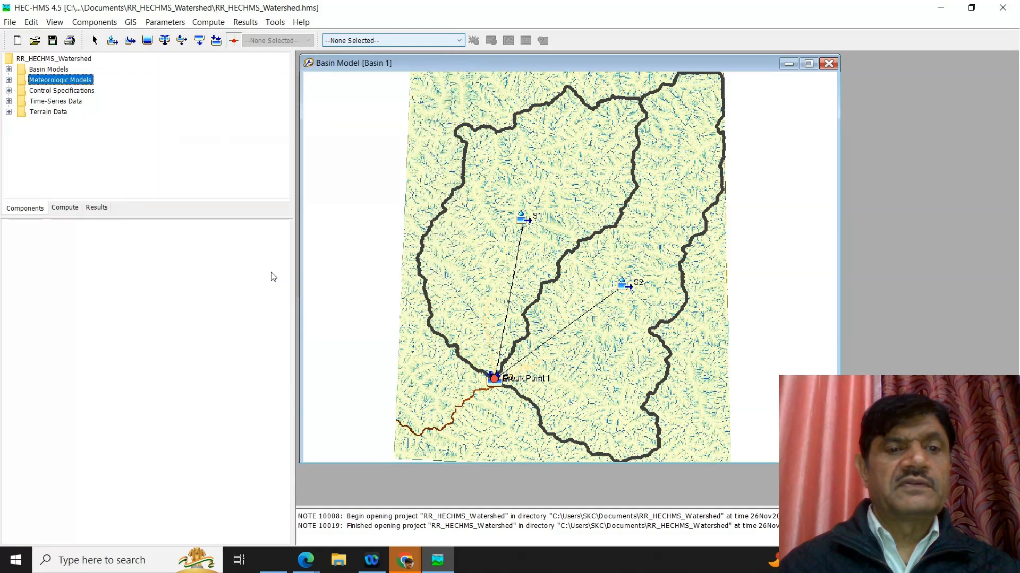
- Select Run 1 as the current simulation run and compute it
{"action": "left_click", "coordinate": [396, 41]}
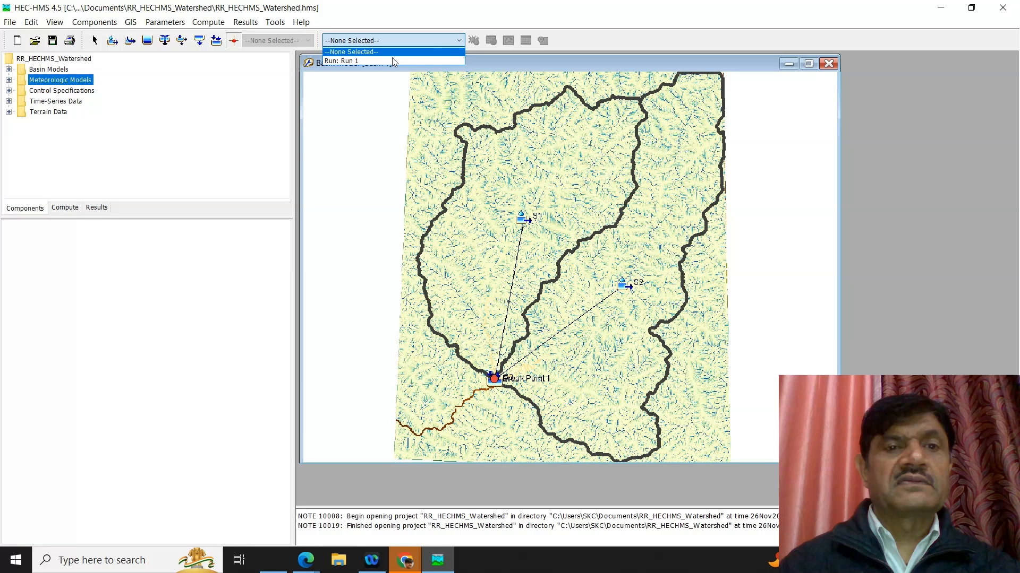
{"action": "left_click", "coordinate": [390, 60]}
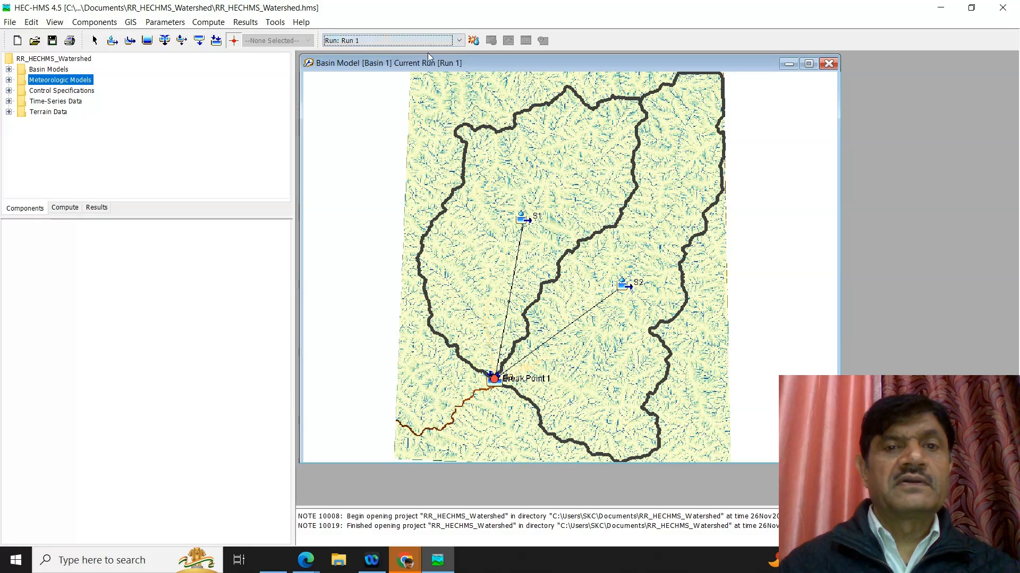
{"action": "left_click", "coordinate": [472, 38]}
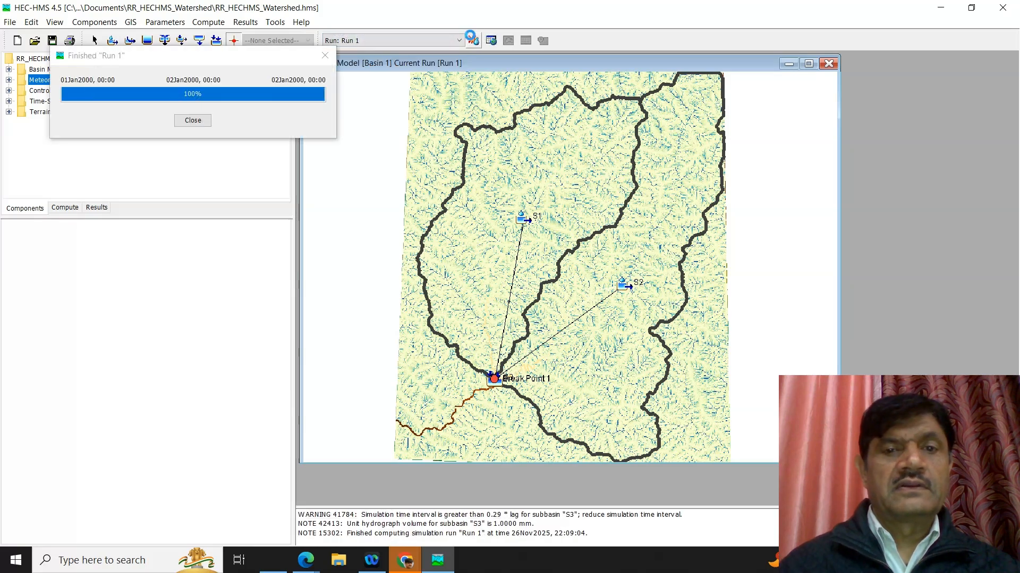
{"action": "left_click", "coordinate": [193, 121]}
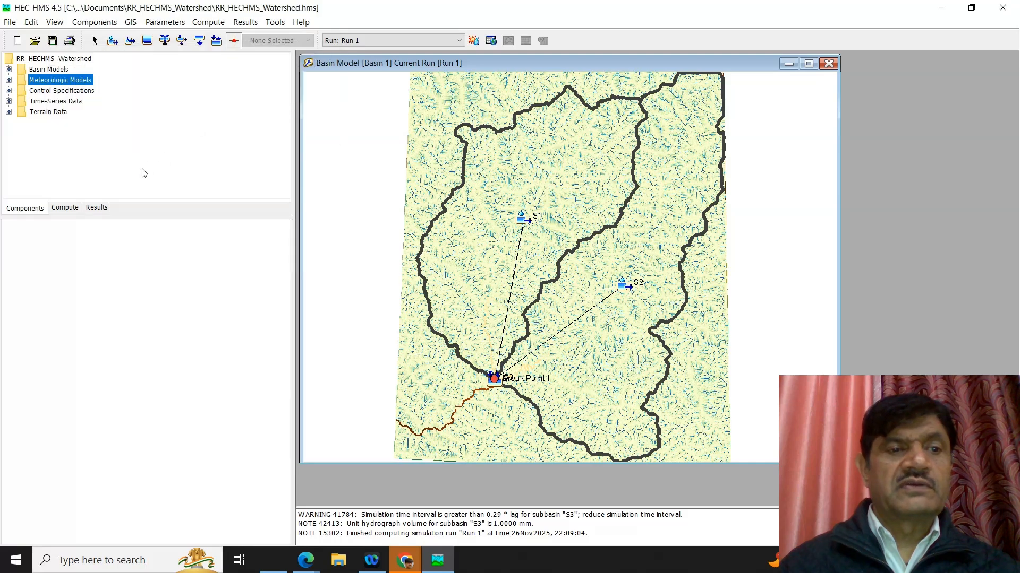
- Open the global summary results of Run 1 and examine the peak discharge, time of peak and volume of each element
{"action": "left_click", "coordinate": [97, 208]}
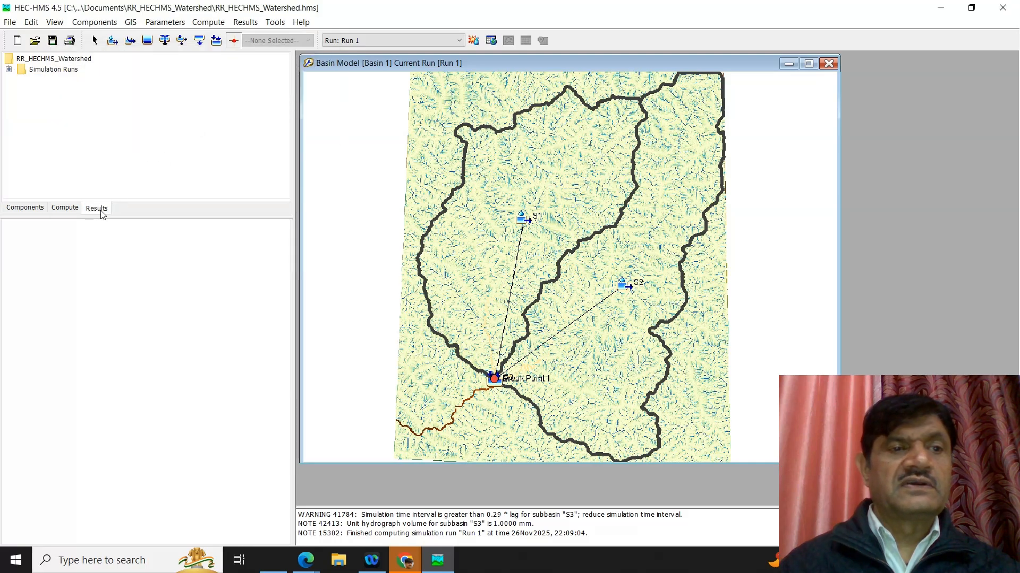
{"action": "left_click", "coordinate": [8, 69]}
{"action": "double_click", "coordinate": [35, 80]}
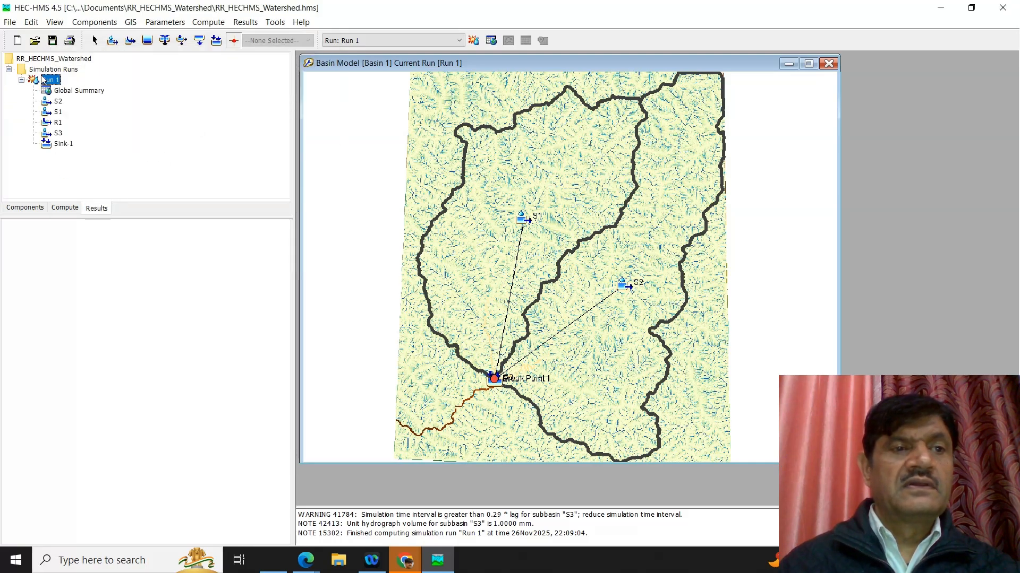
{"action": "left_click", "coordinate": [67, 91]}
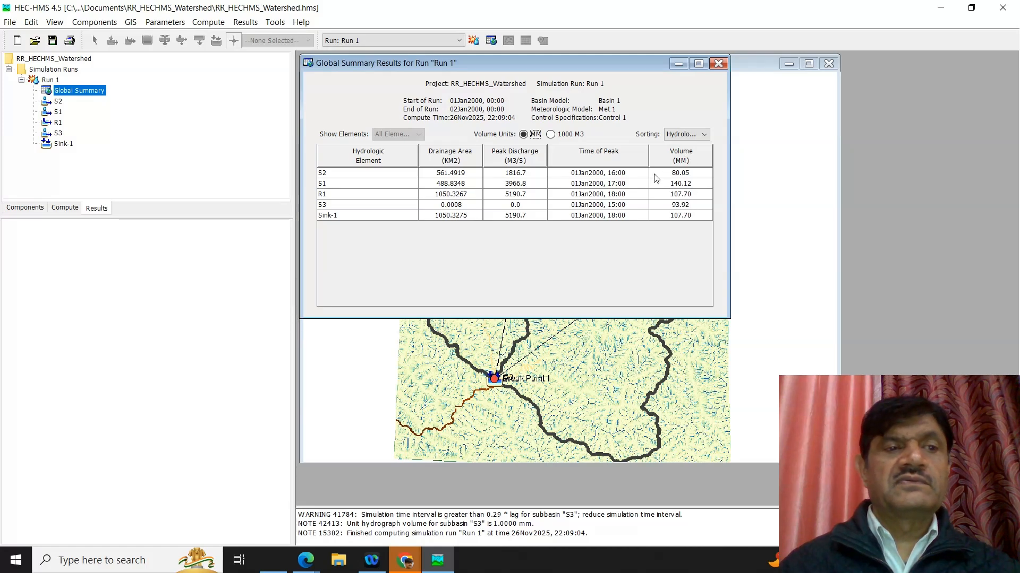
- Examine subbasin S2's Run 1 results in the graph, summary table and time-series table
{"action": "double_click", "coordinate": [58, 102]}
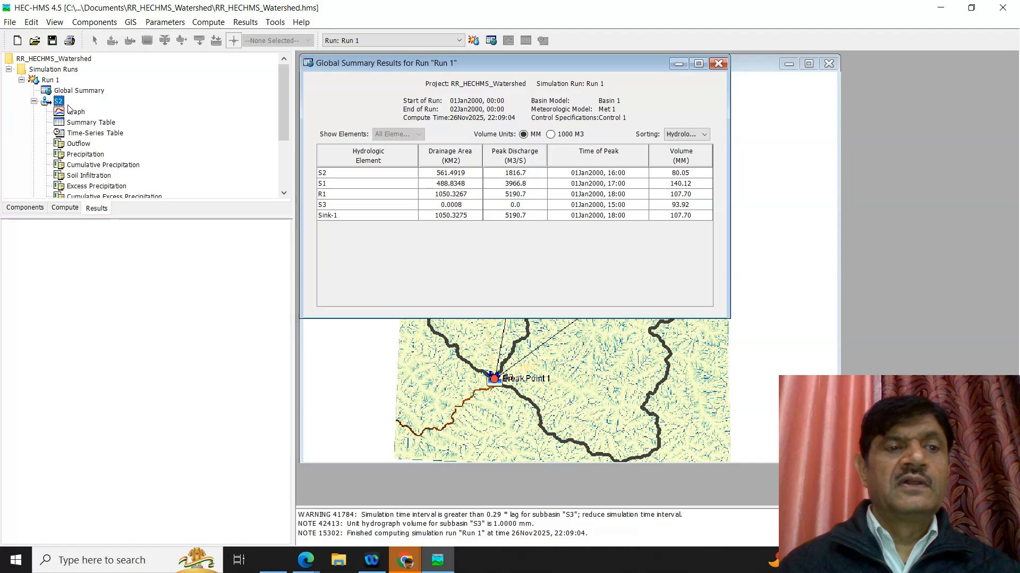
{"action": "left_click", "coordinate": [76, 112]}
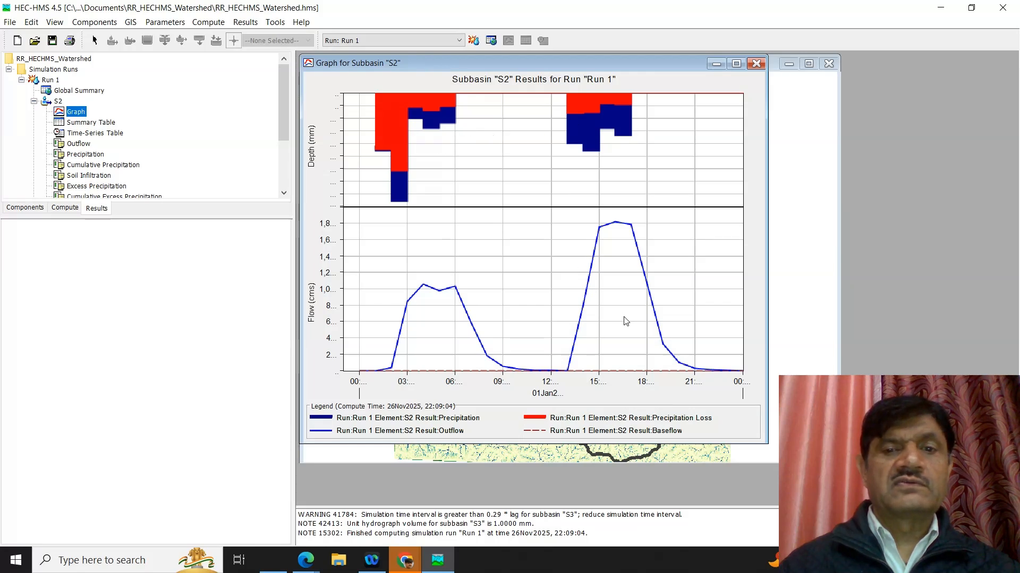
{"action": "left_click", "coordinate": [94, 124]}
{"action": "left_click", "coordinate": [100, 137]}
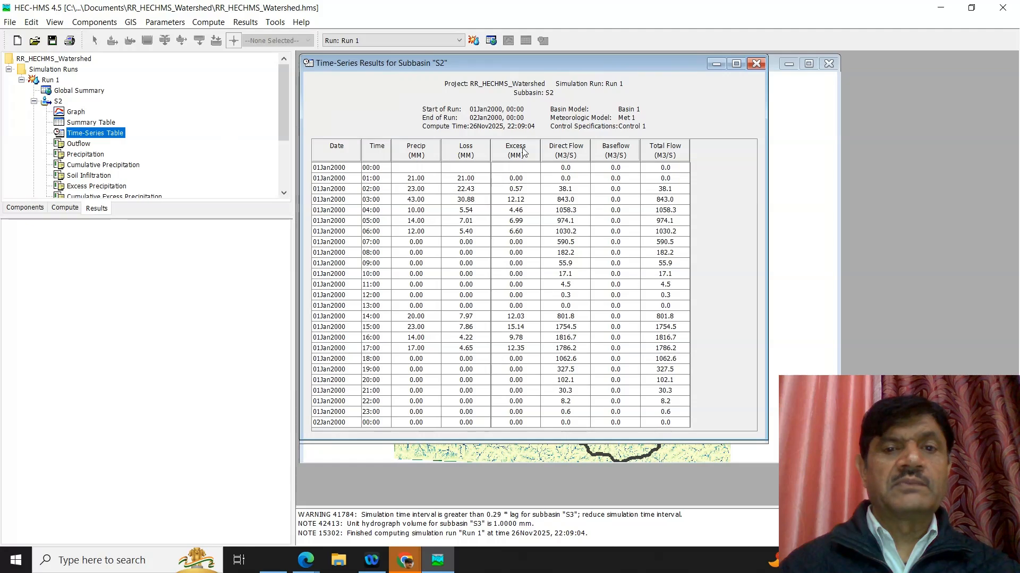
- Collapse subbasin S2's results and view the Run 1 result graph for subbasin S1
{"action": "left_click", "coordinate": [34, 102]}
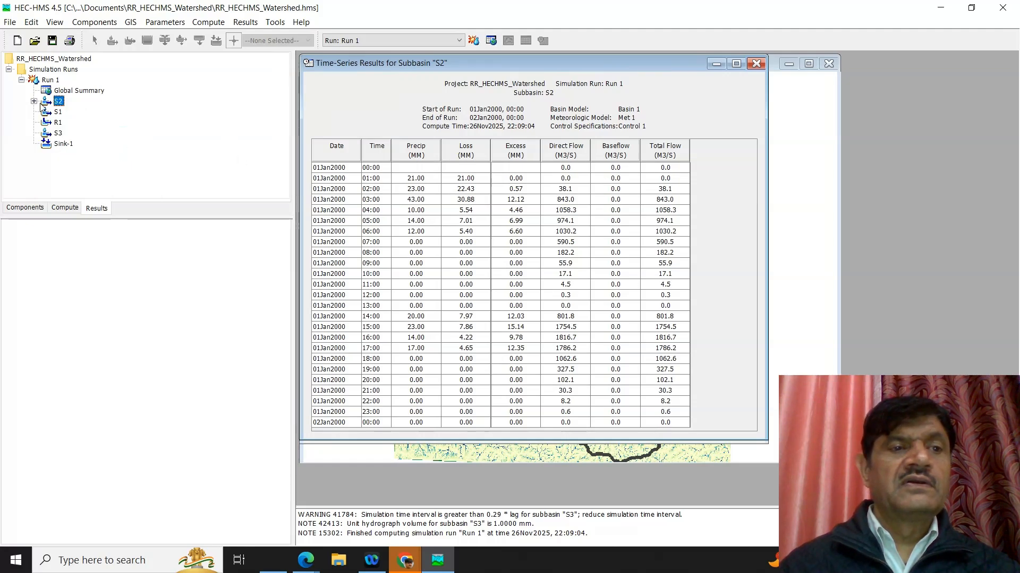
{"action": "double_click", "coordinate": [53, 113]}
{"action": "left_click", "coordinate": [75, 123]}
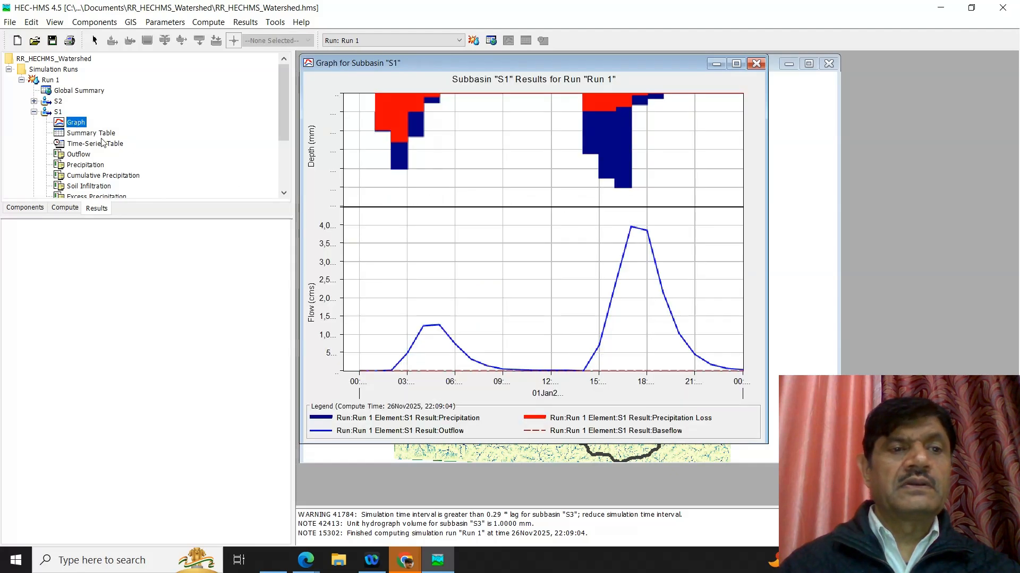
- Examine subbasin S1's Run 1 summary table and time-series table, and collapse its results
{"action": "left_click", "coordinate": [93, 133]}
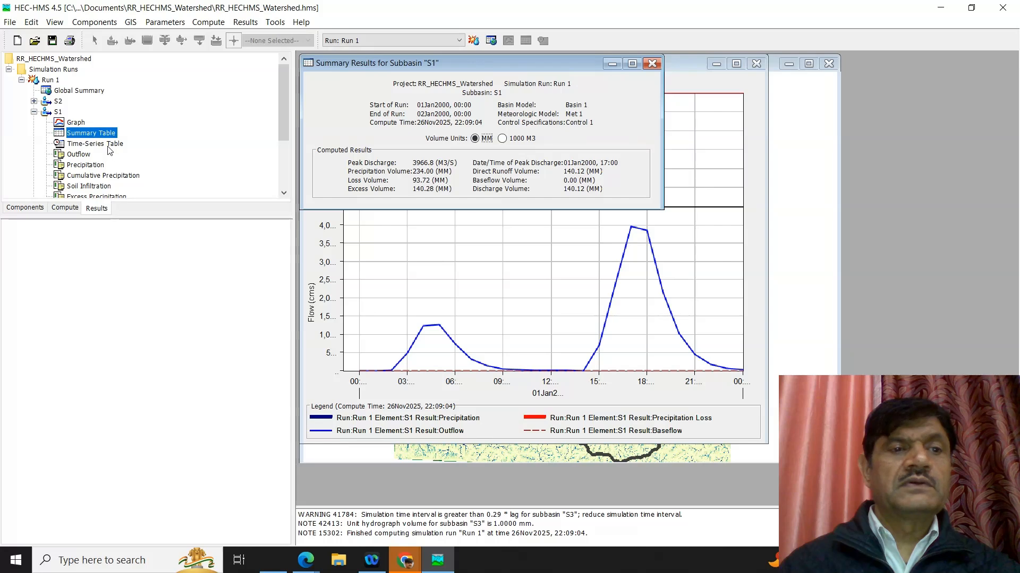
{"action": "left_click", "coordinate": [95, 143]}
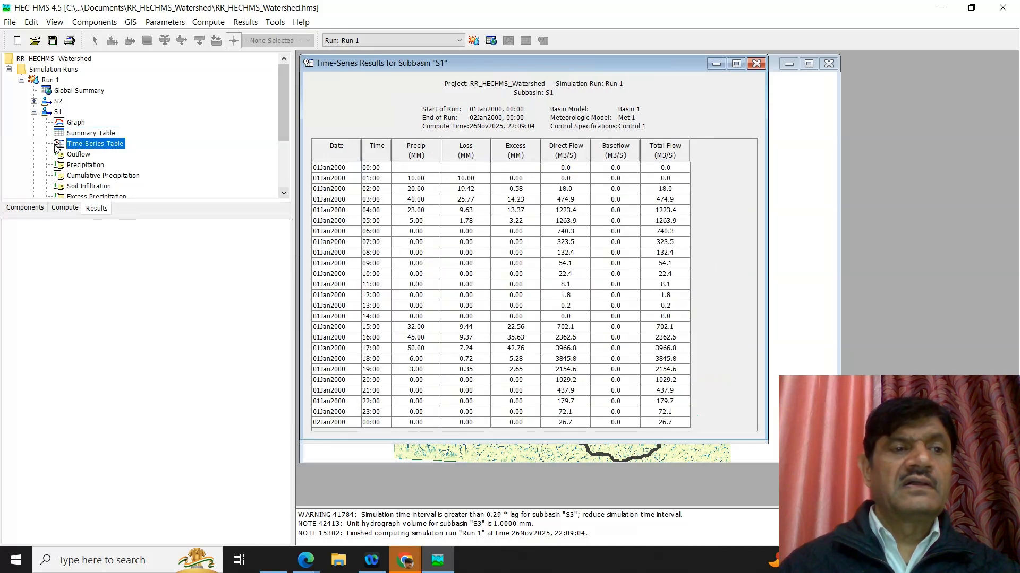
{"action": "left_click", "coordinate": [34, 112]}
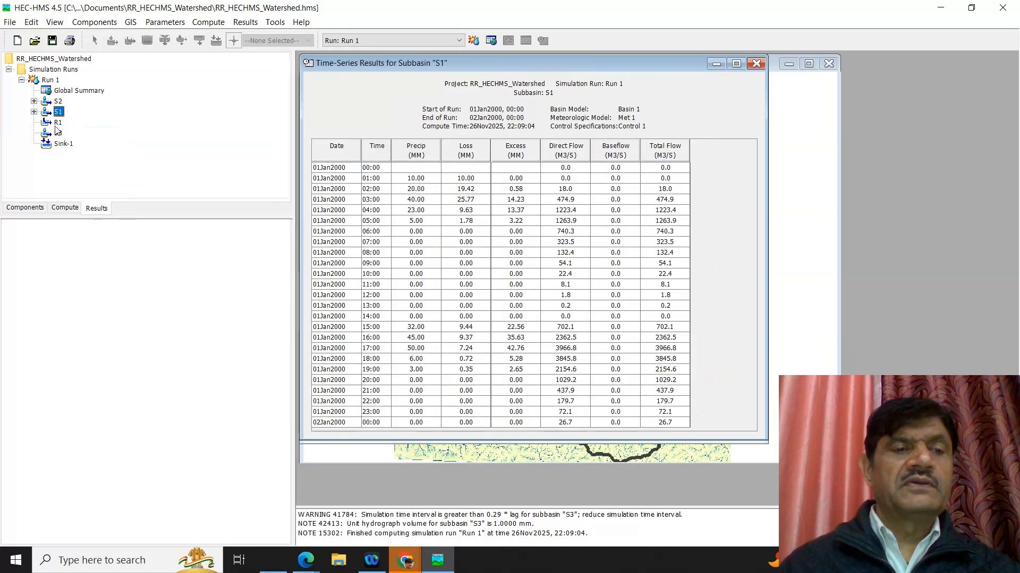
- Examine reach R1's Run 1 results in the graph, summary table and time-series table, and collapse its results
{"action": "double_click", "coordinate": [58, 122]}
{"action": "left_click", "coordinate": [76, 133]}
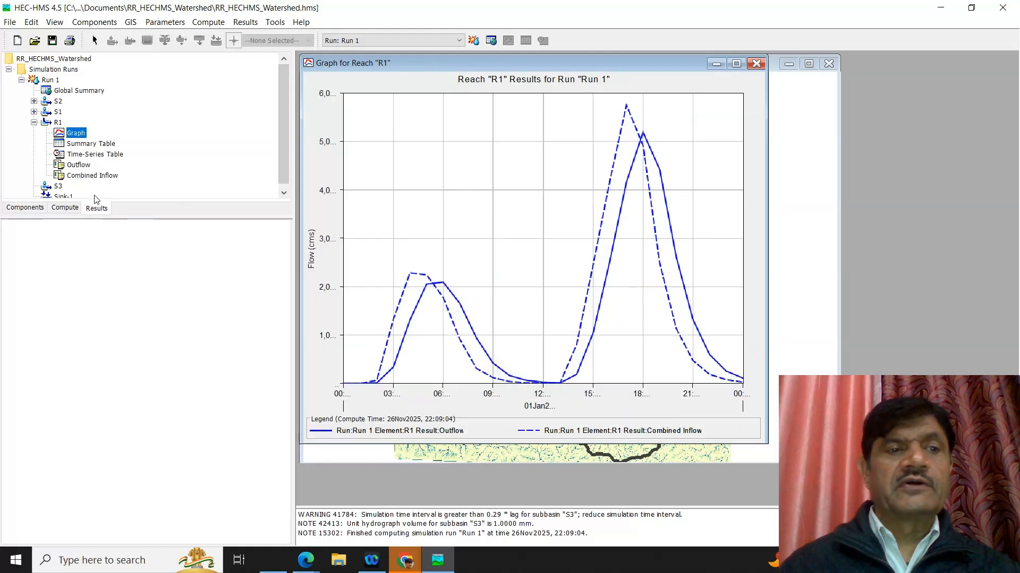
{"action": "left_click", "coordinate": [97, 144]}
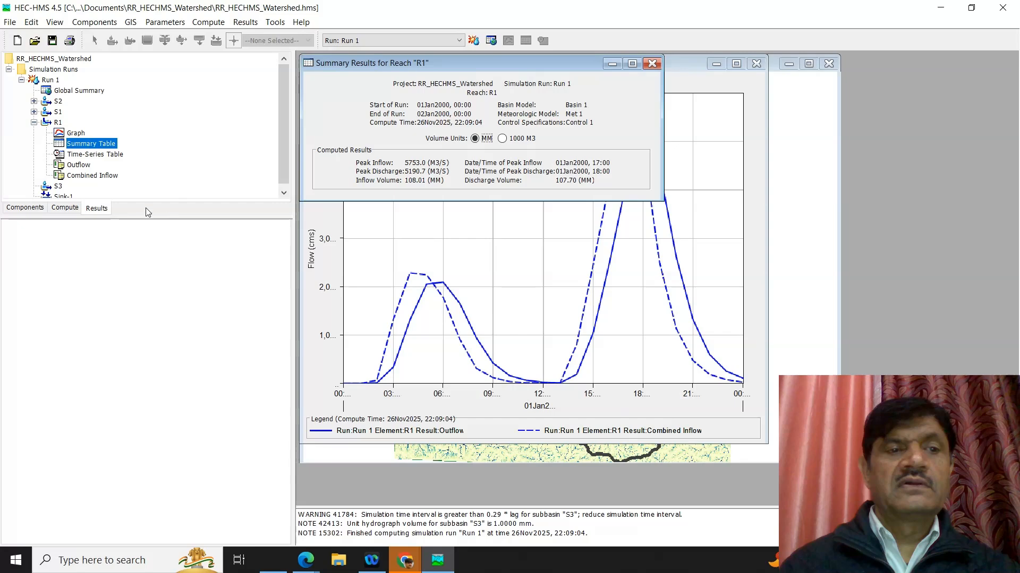
{"action": "left_click", "coordinate": [113, 154]}
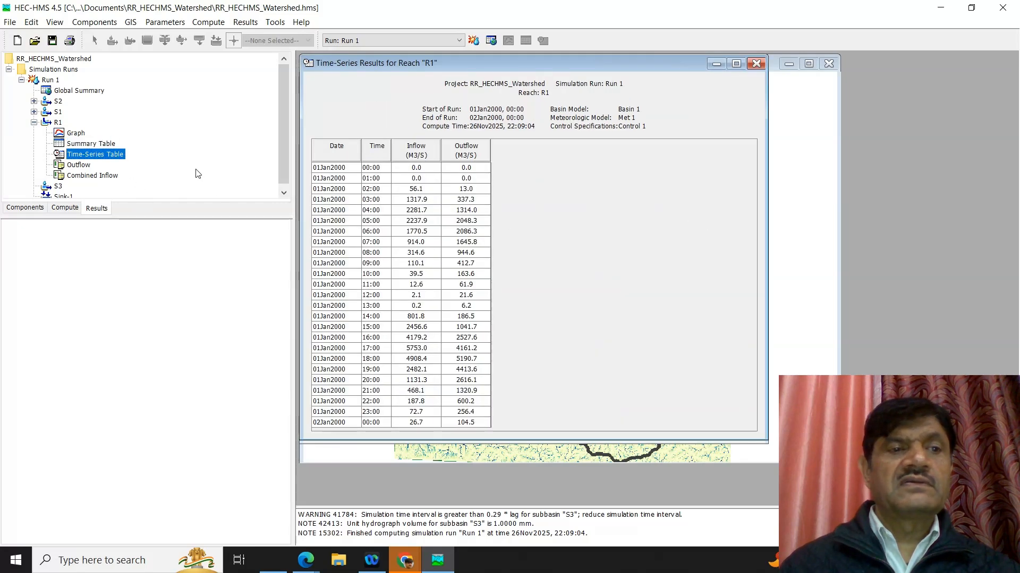
{"action": "left_click", "coordinate": [34, 123]}
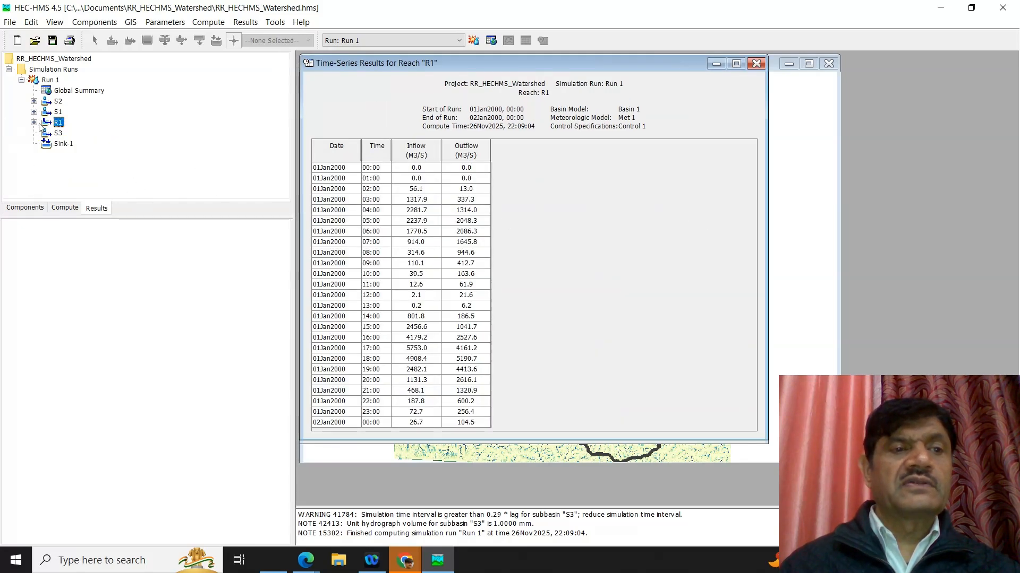
- Examine subbasin S3's Run 1 results in the graph, summary table and time-series table, and collapse its results
{"action": "double_click", "coordinate": [58, 136]}
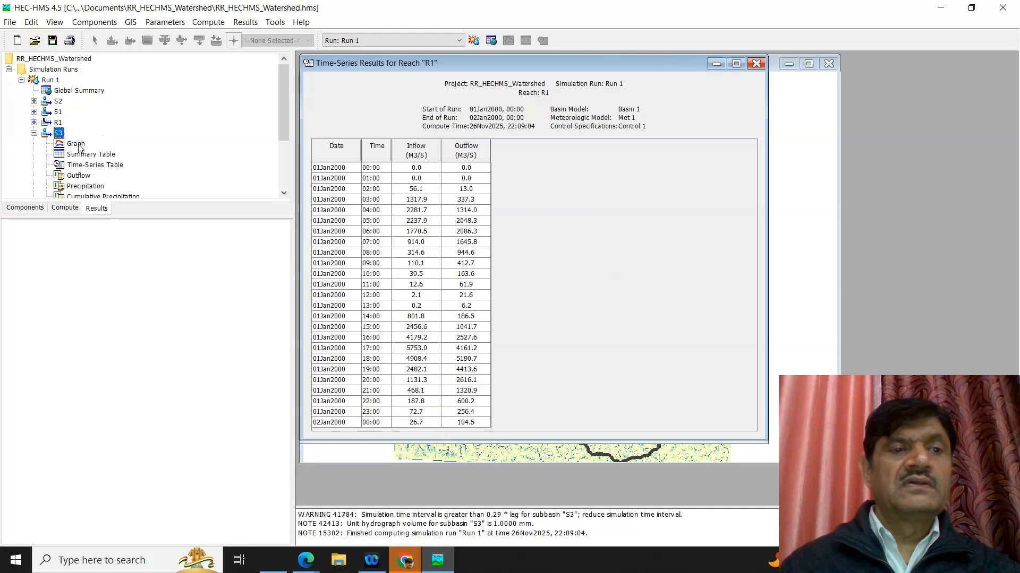
{"action": "left_click", "coordinate": [78, 145]}
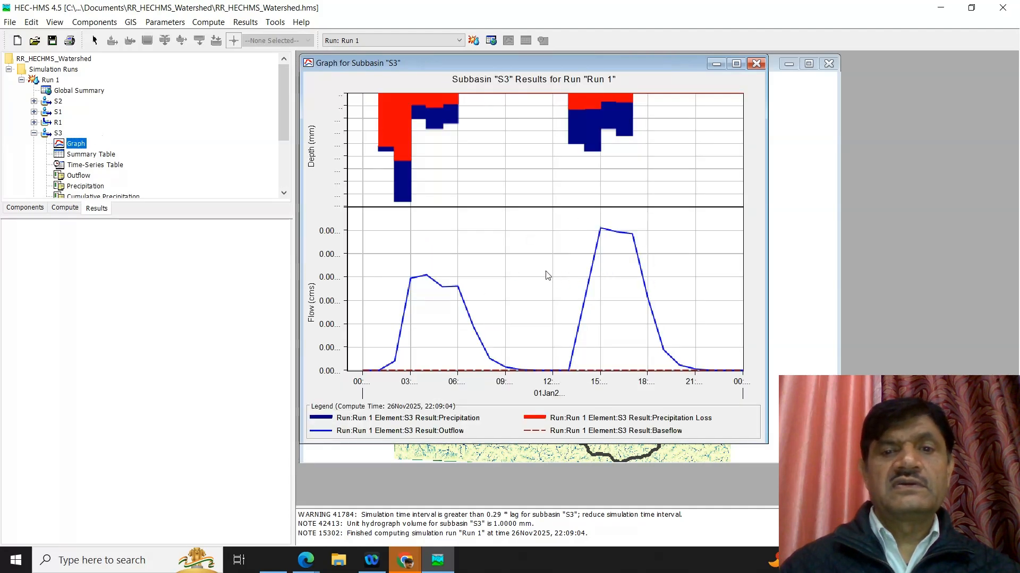
{"action": "left_click", "coordinate": [88, 155]}
{"action": "left_click", "coordinate": [95, 167]}
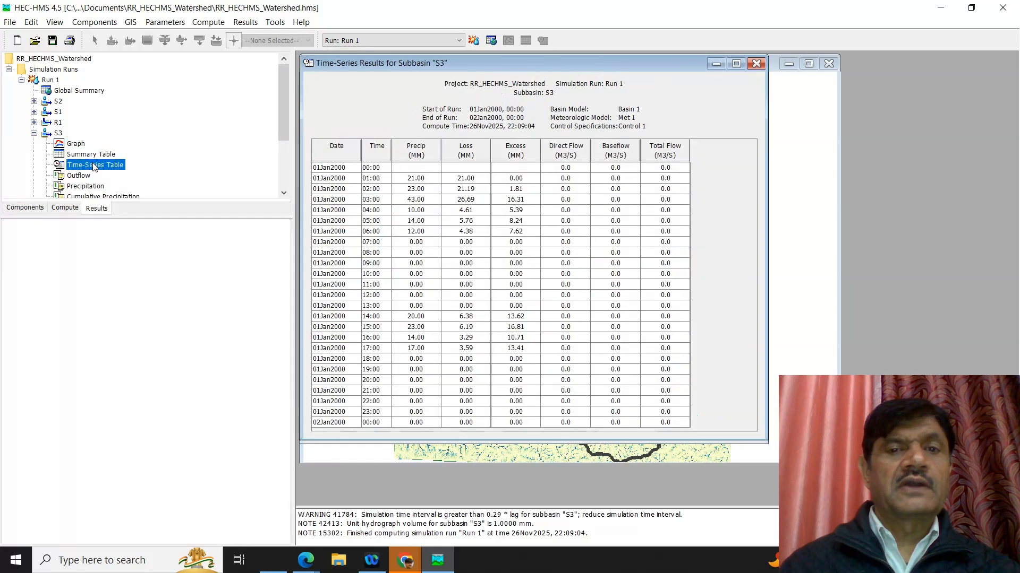
{"action": "left_click", "coordinate": [34, 133]}
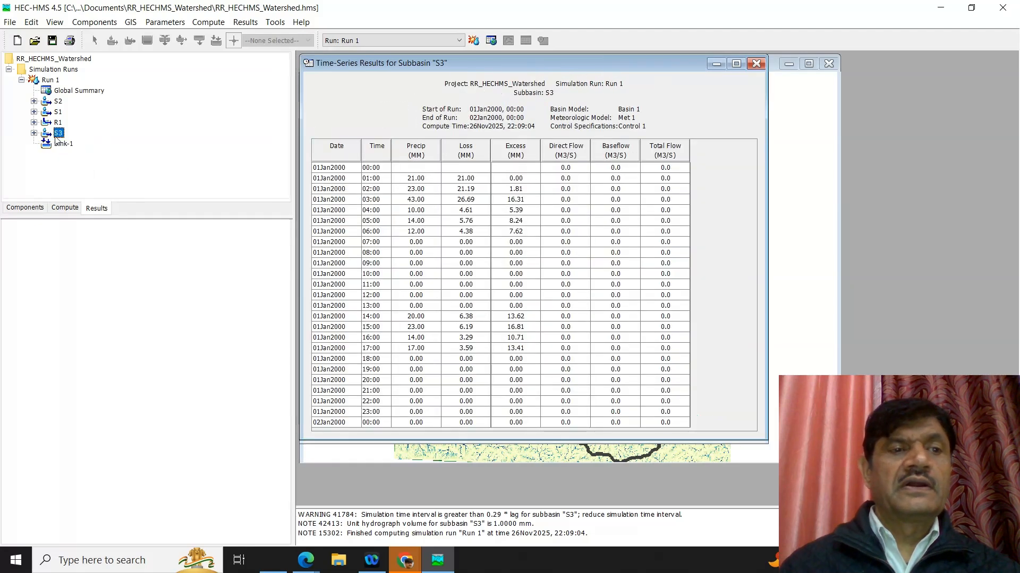
- Examine the Run 1 results of Sink-1 in the graph, summary table and time-series table
{"action": "double_click", "coordinate": [62, 144]}
{"action": "left_click", "coordinate": [76, 154]}
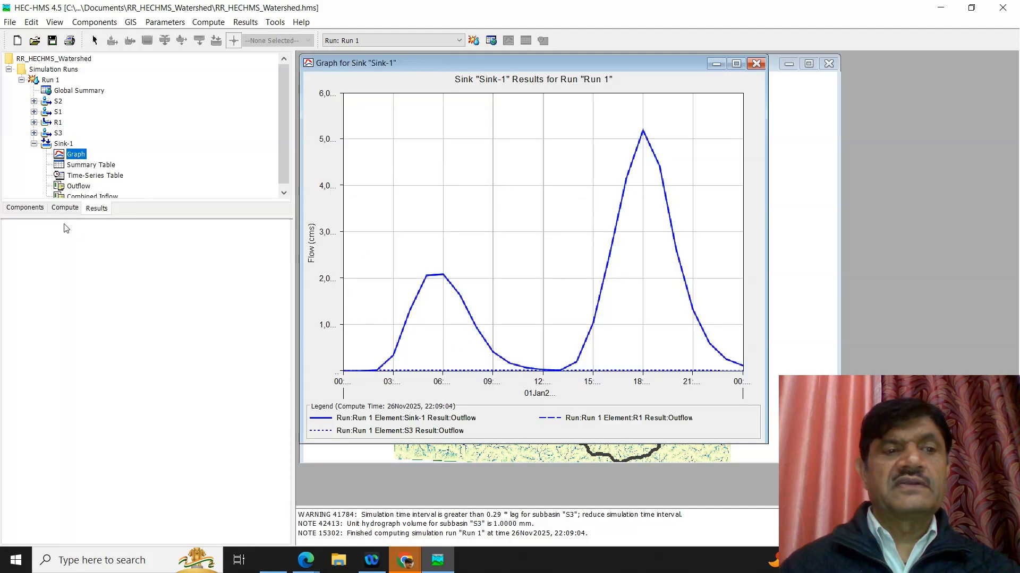
{"action": "left_click", "coordinate": [109, 167]}
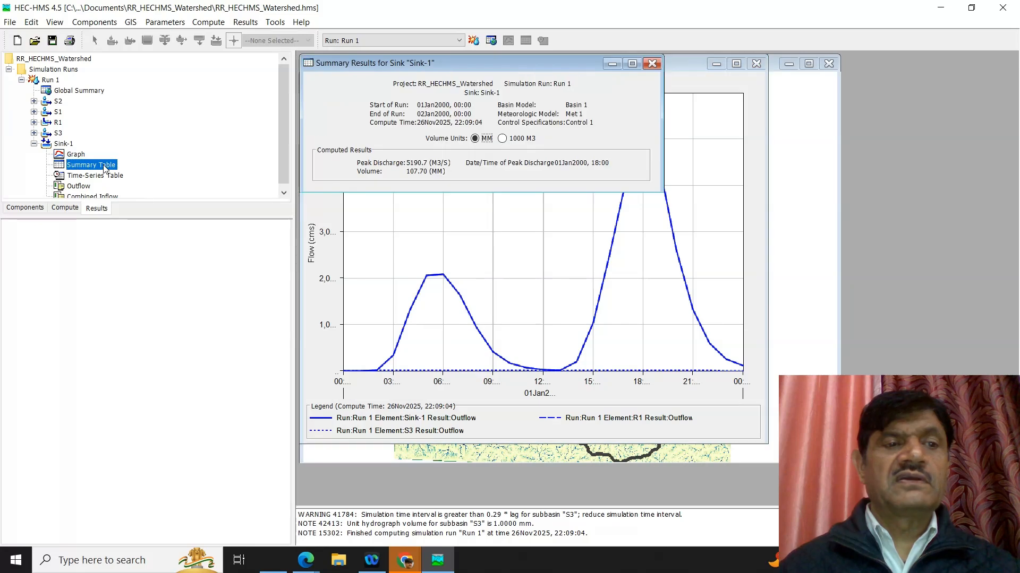
{"action": "left_click", "coordinate": [108, 177]}
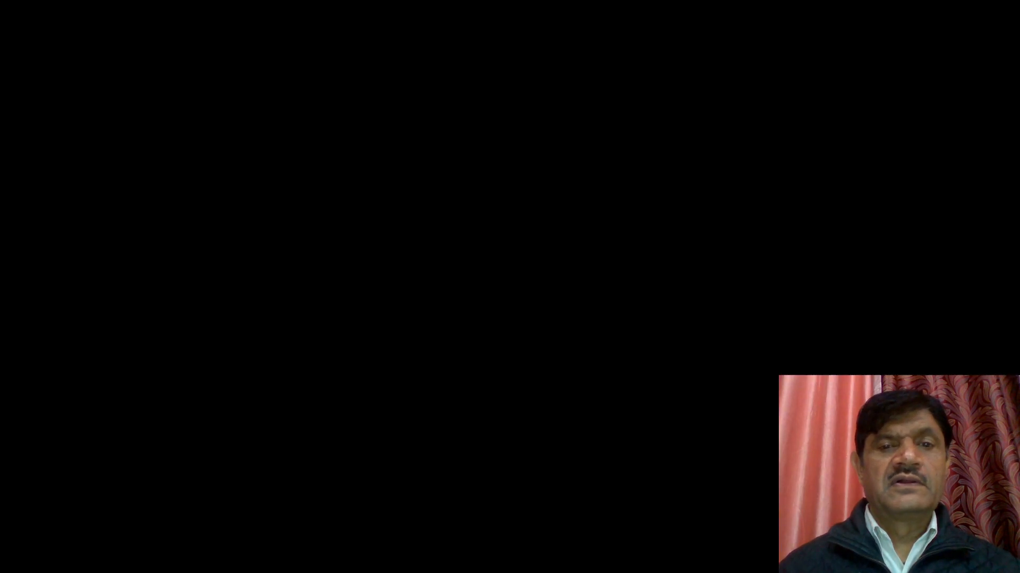